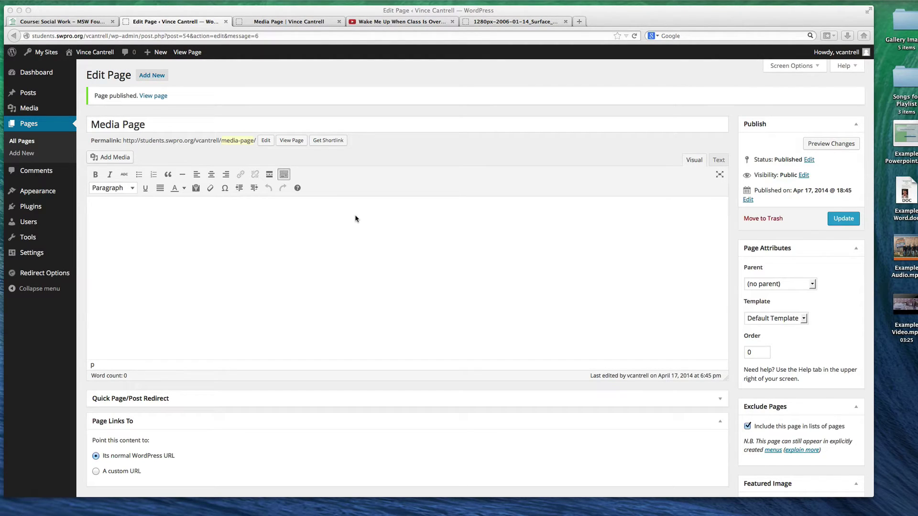
Try uploading Example Word.doc through the Add Media window, then close the window without uploading
click(201, 240)
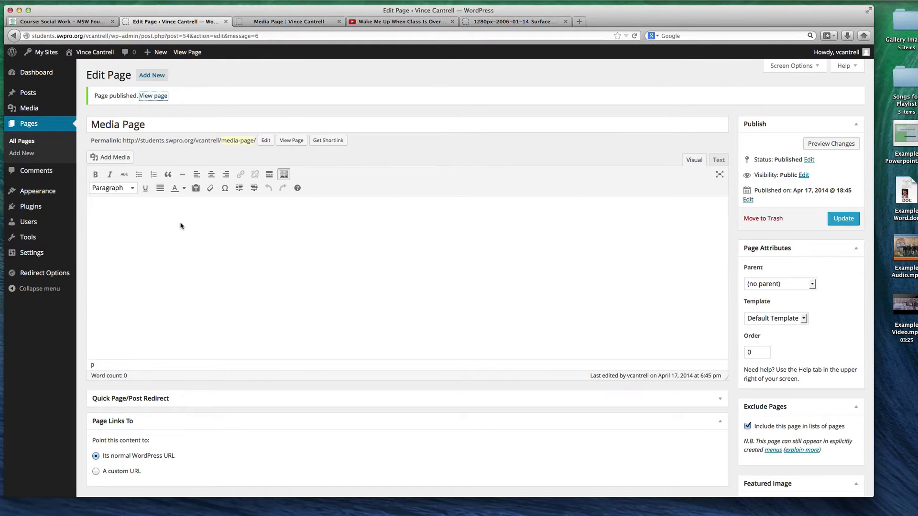
click(181, 222)
click(106, 159)
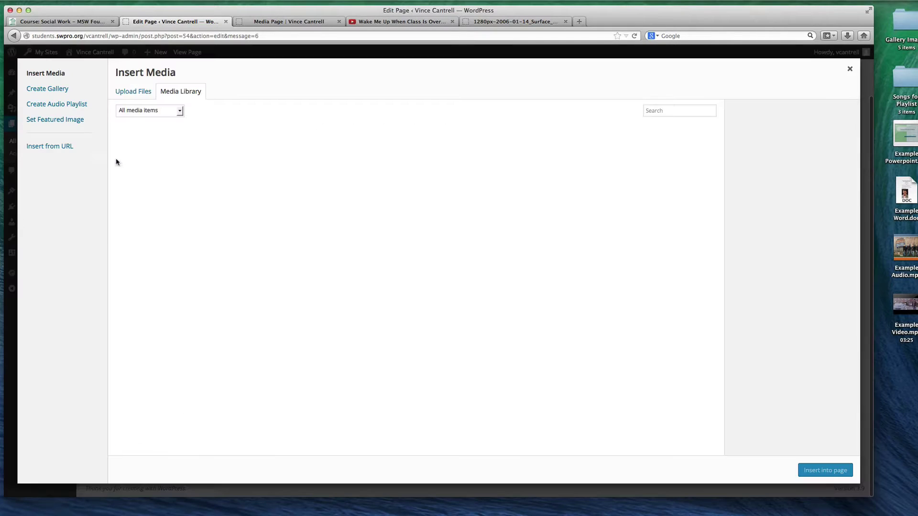
click(128, 93)
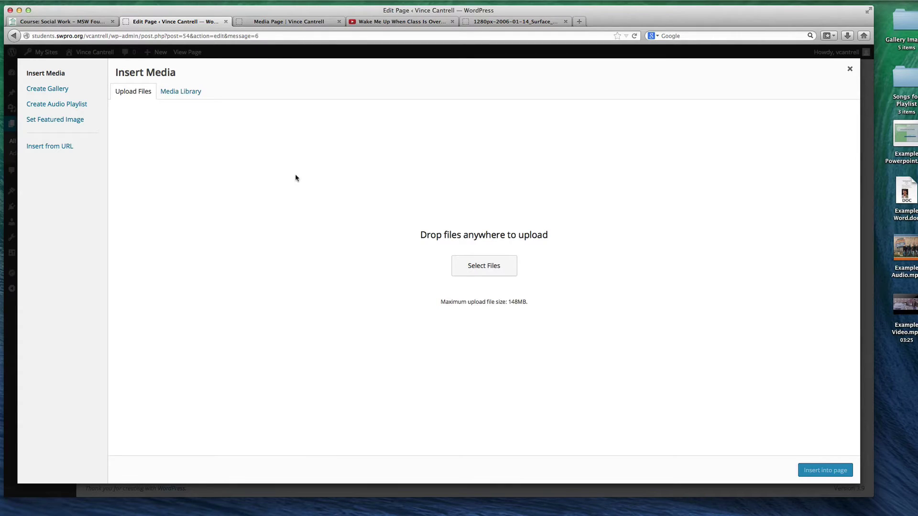
click(849, 70)
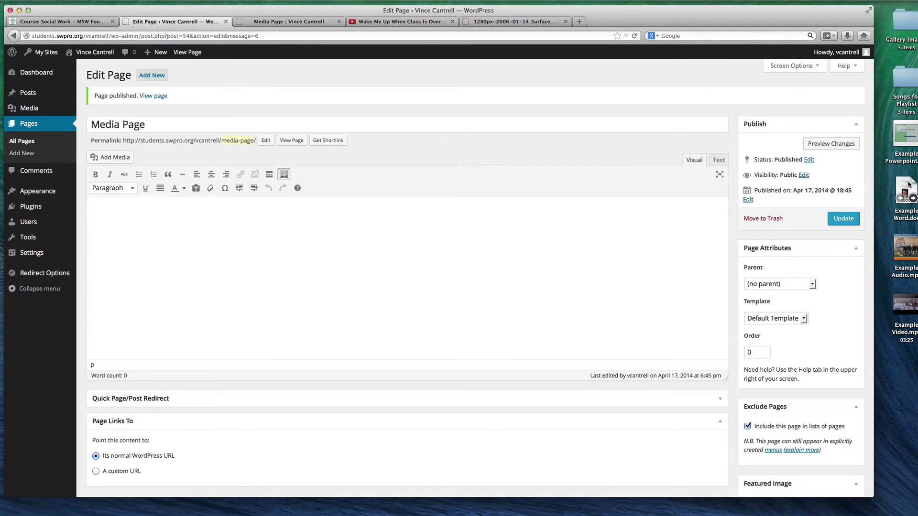
click(98, 156)
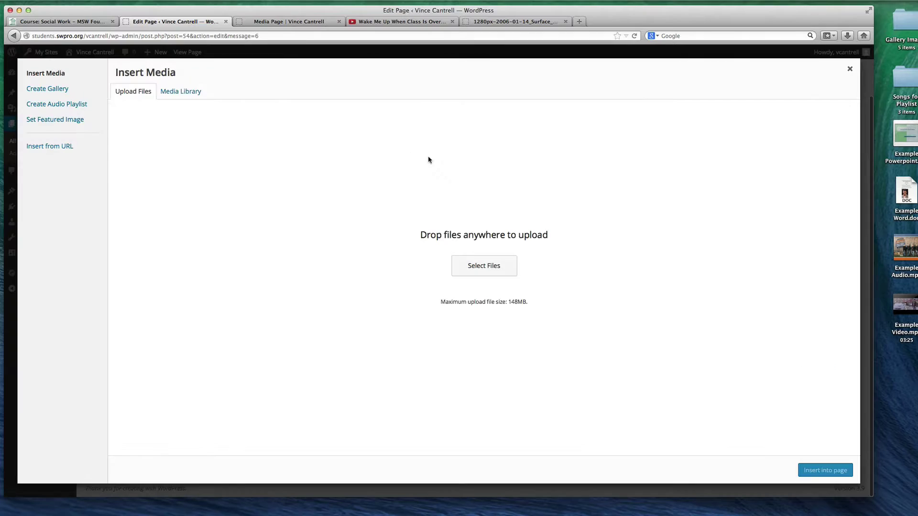
mouse_move(905, 192)
mouse_down()
mouse_move(639, 207)
mouse_move(910, 189)
mouse_up()
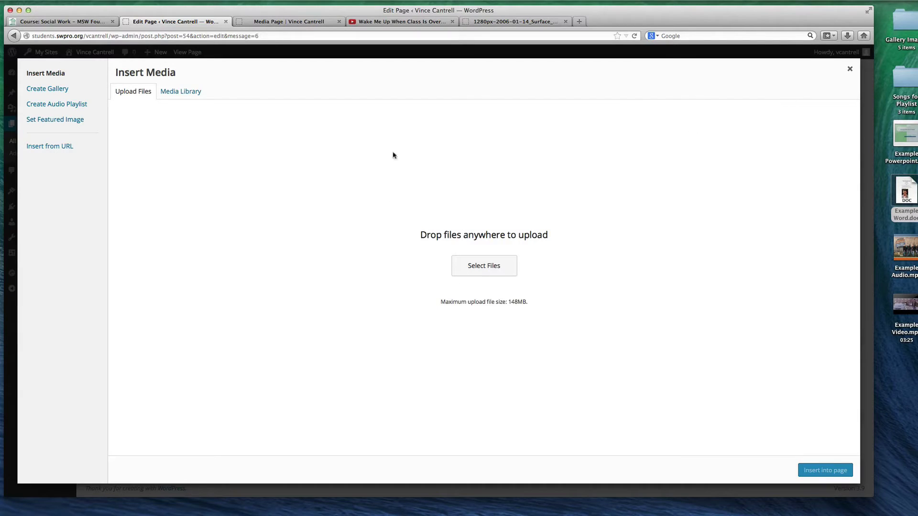
click(474, 270)
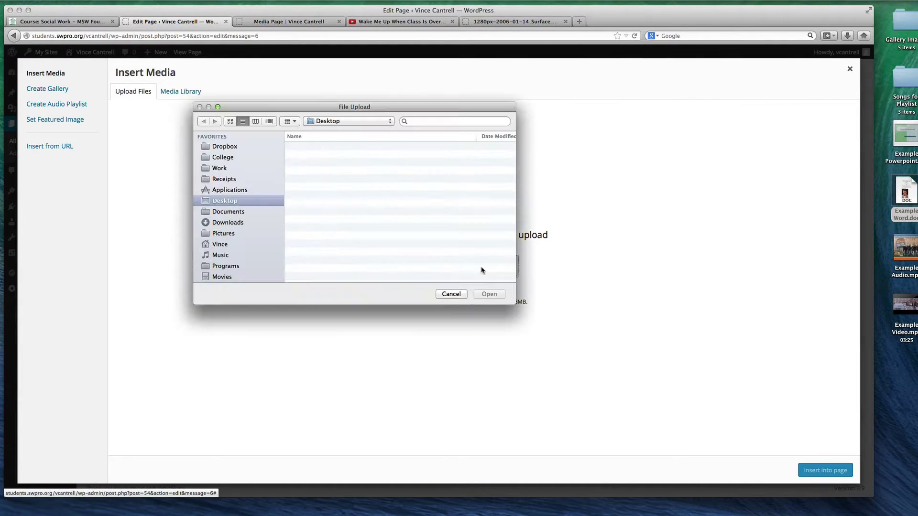
click(457, 295)
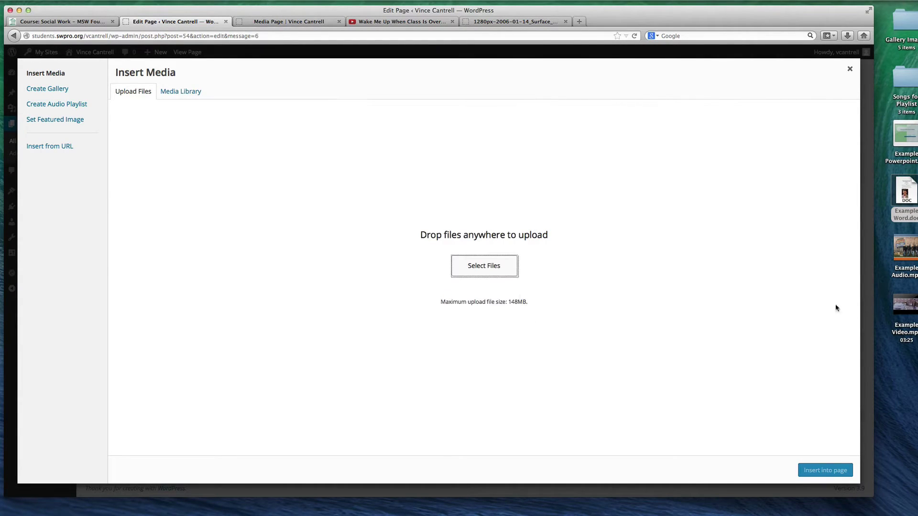
drag(887, 345, 883, 9)
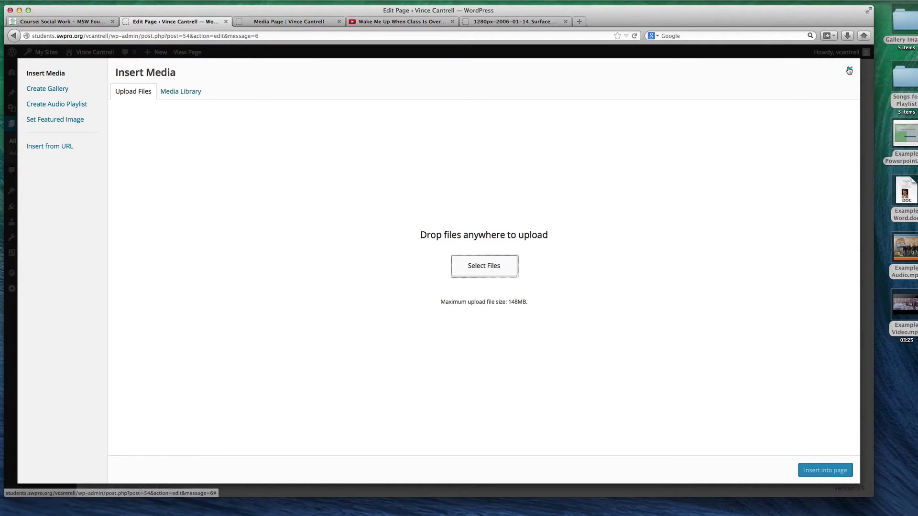
click(850, 69)
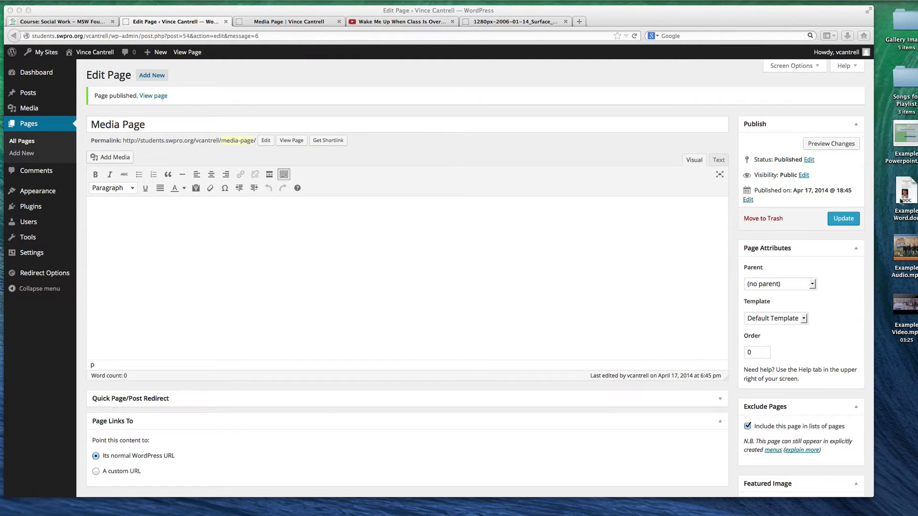
Drop Example Word.doc onto the page editor and insert its media-file link into the body
drag(906, 184, 254, 230)
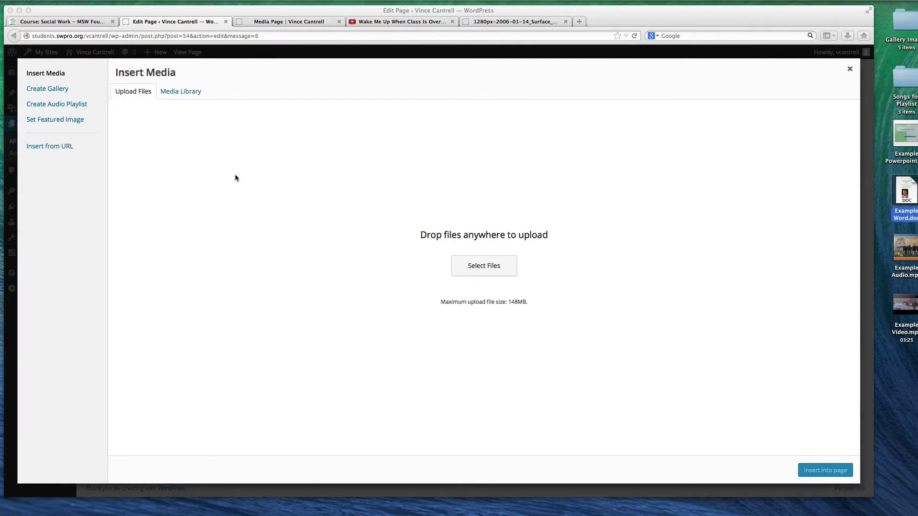
click(181, 94)
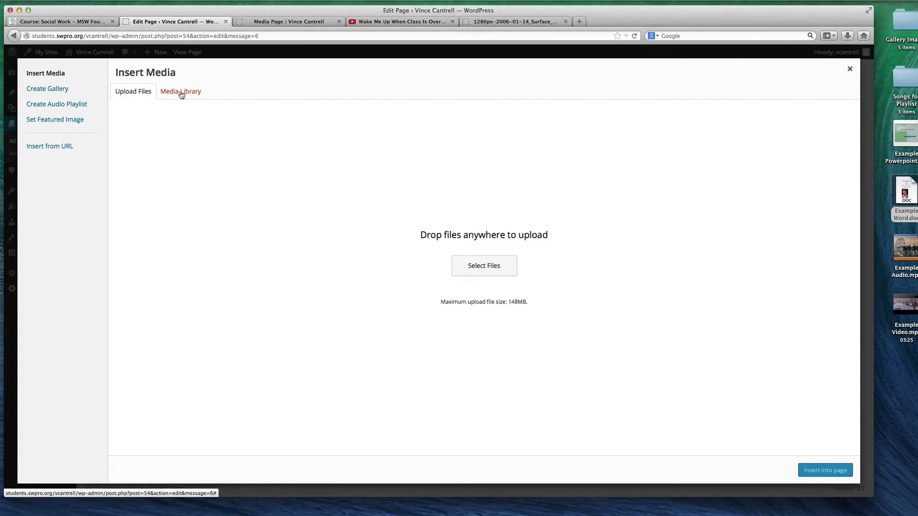
click(182, 94)
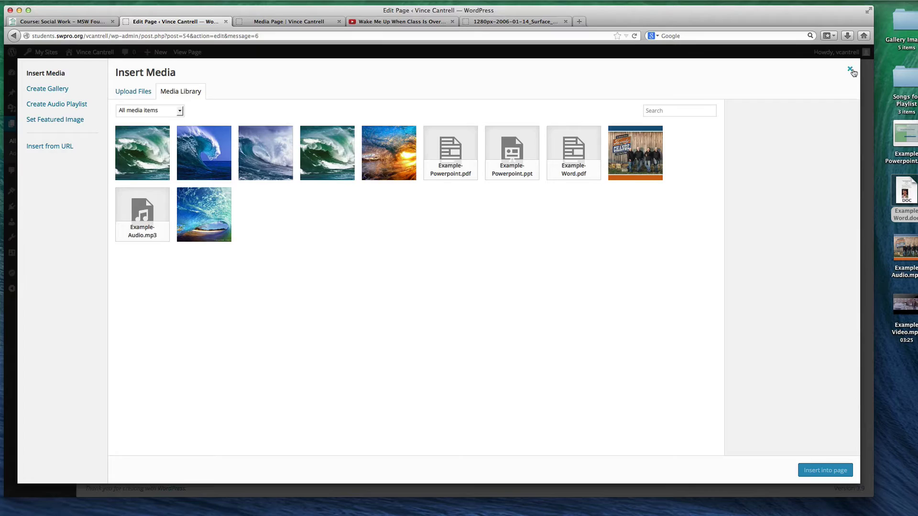
click(850, 69)
drag(905, 191, 434, 273)
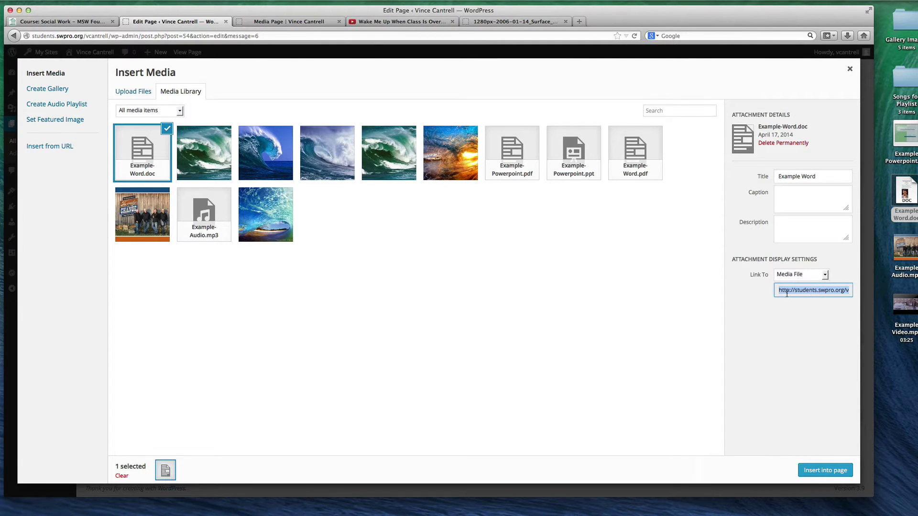
click(822, 470)
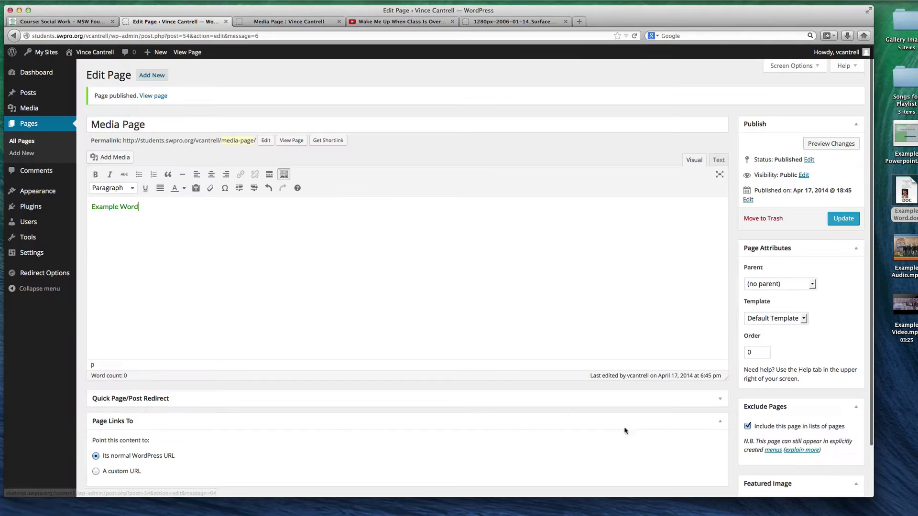
Edit the link text to 'Example Word (Click to download)', removing the stray test characters
click(122, 206)
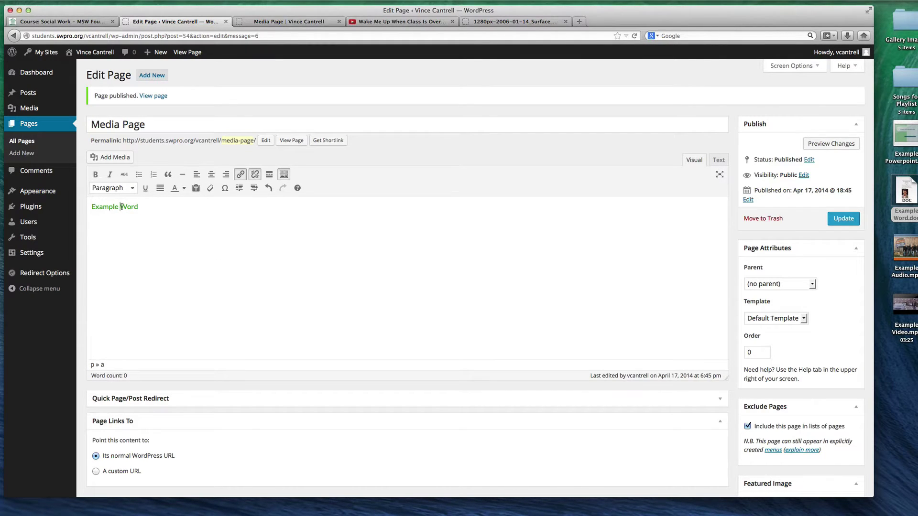
text(Testtestads)
key(BackSpace)
key(BackSpace)
key(BackSpace)
key(BackSpace)
key(BackSpace)
key(BackSpace)
key(BackSpace)
key(BackSpace)
key(BackSpace)
key(BackSpace)
key(BackSpace)
key(BackSpace)
key(BackSpace)
key(BackSpace)
key(BackSpace)
key(BackSpace)
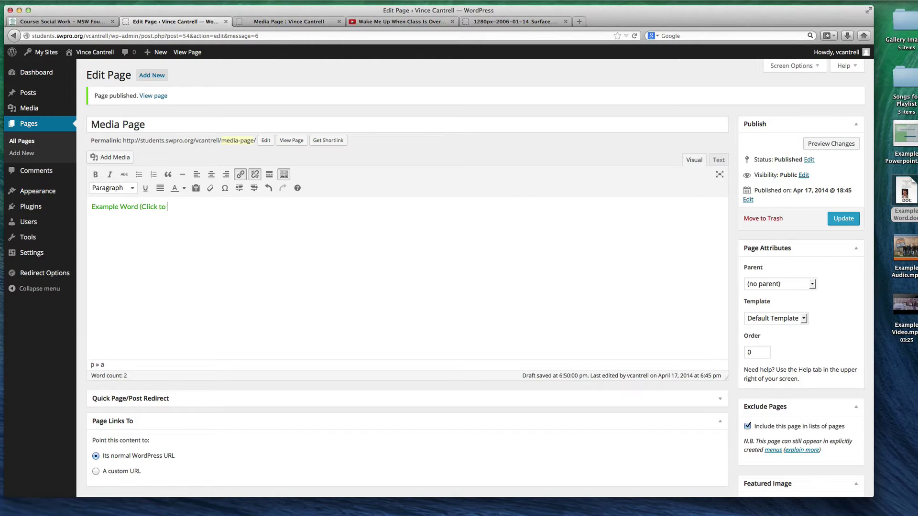
text(down)
click(249, 215)
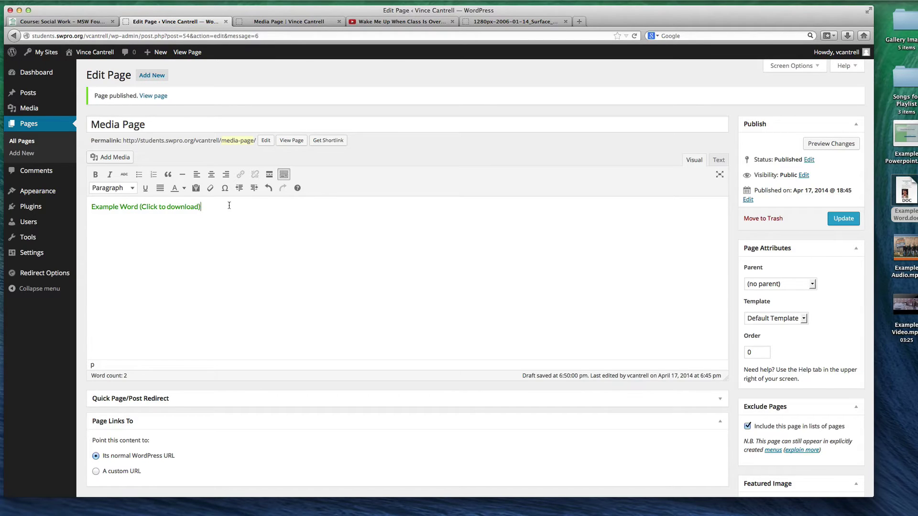
text(adsfasdfasdf)
key(BackSpace)
key(BackSpace)
key(BackSpace)
key(BackSpace)
key(BackSpace)
key(BackSpace)
key(BackSpace)
key(BackSpace)
key(BackSpace)
key(BackSpace)
key(BackSpace)
Update the page, then test the 'Example Word (Click to download)' link live, cancelling the download
click(843, 219)
click(160, 99)
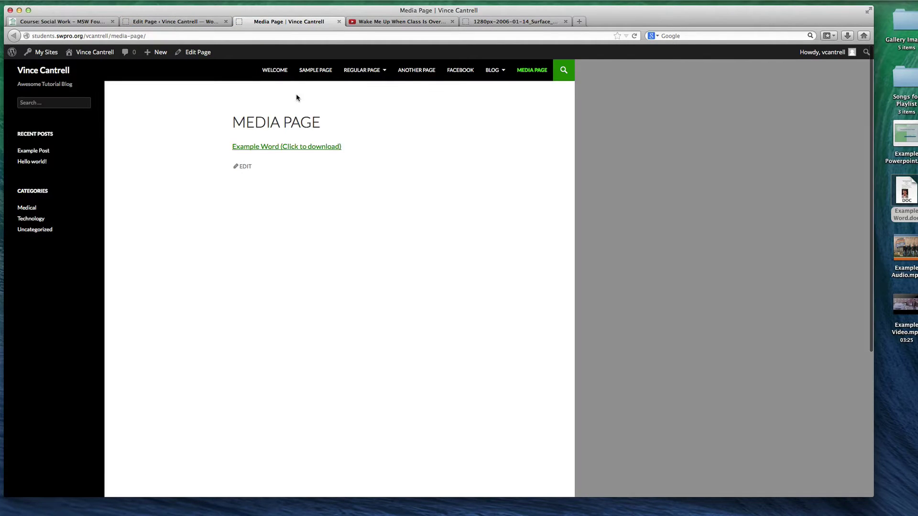
click(281, 148)
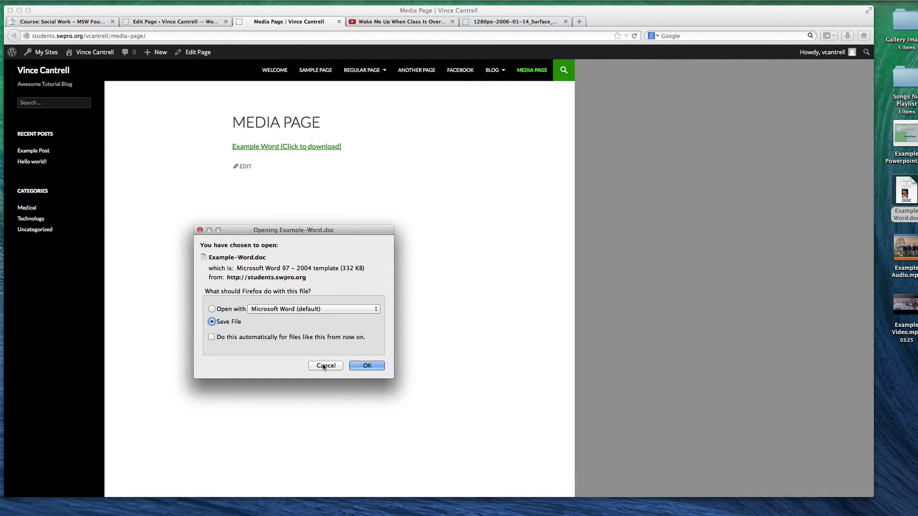
click(324, 366)
click(182, 22)
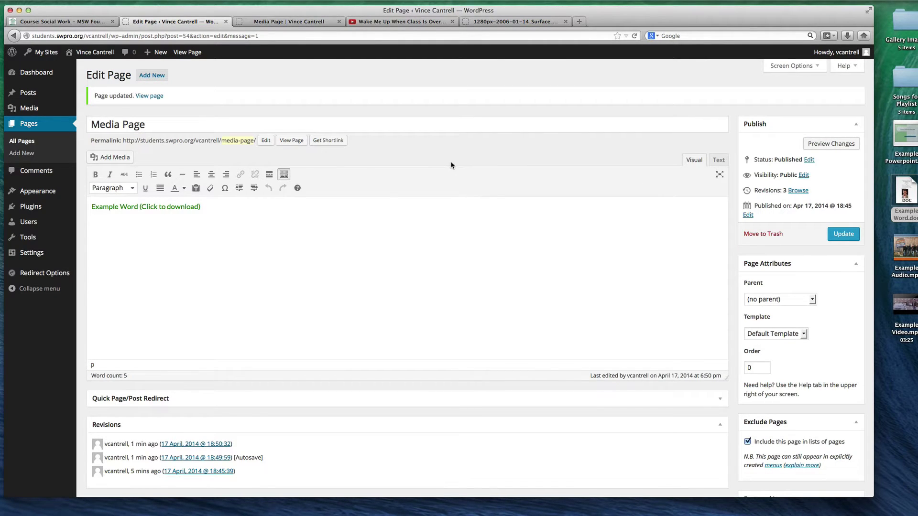
key(super+Tab)
key(super+Tab)
key(super+Tab)
Bring Word forward, move its window right and scroll through Example Word.doc
click(511, 326)
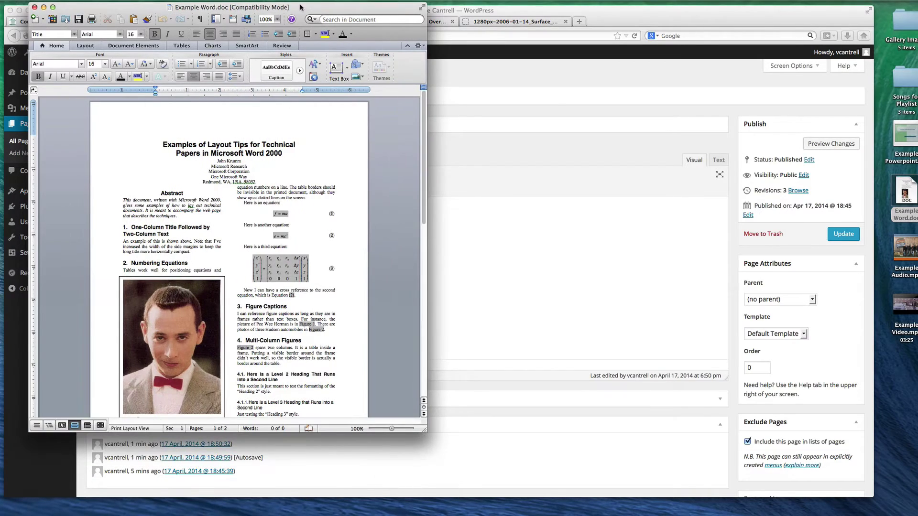
drag(300, 7, 541, 19)
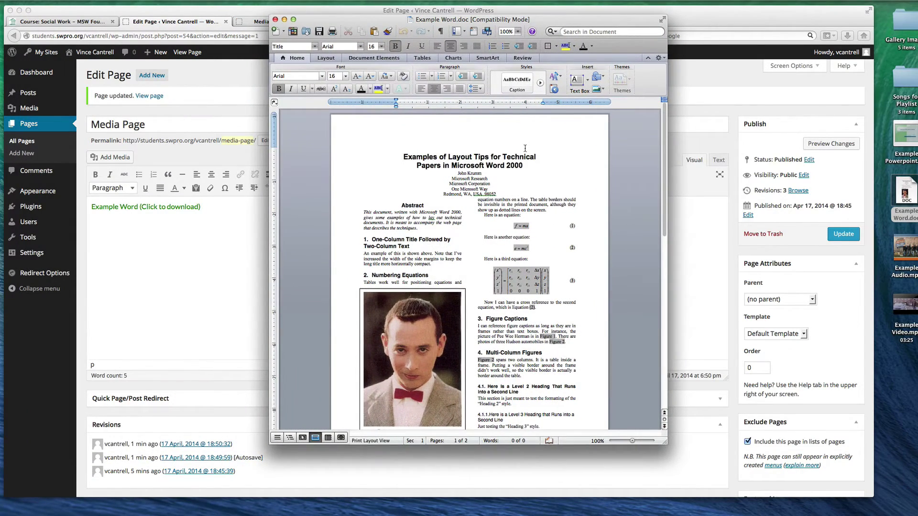
scroll(524, 148, down, 10)
scroll(429, 217, up, 10)
Save a PDF copy of the document as 'Example Word in PDF'
key(super+shift+s)
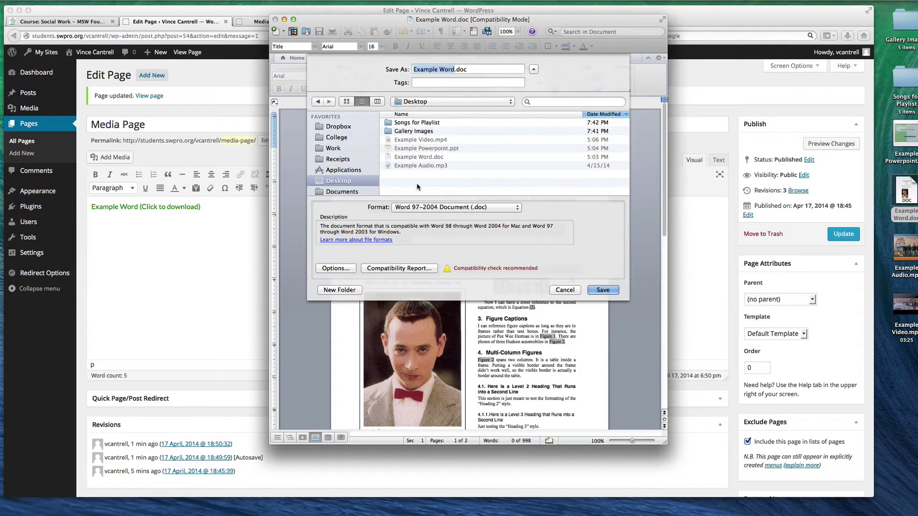
click(438, 208)
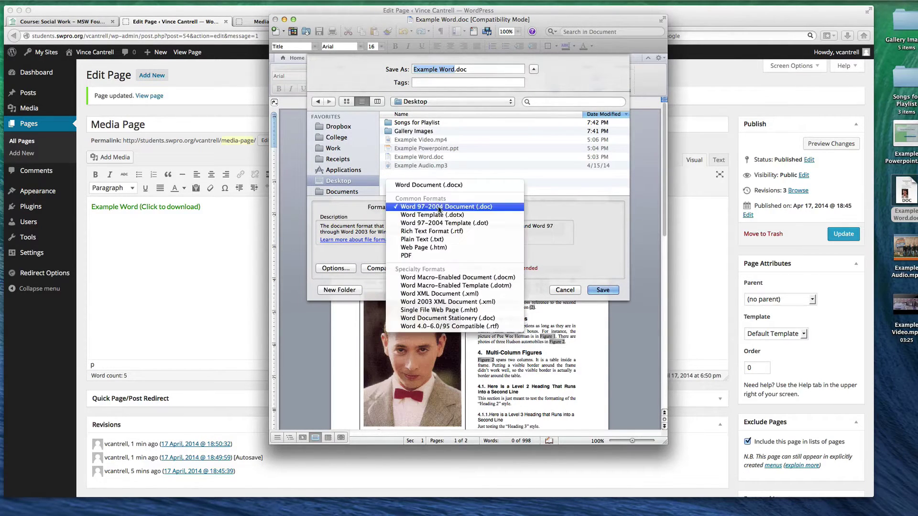
click(421, 257)
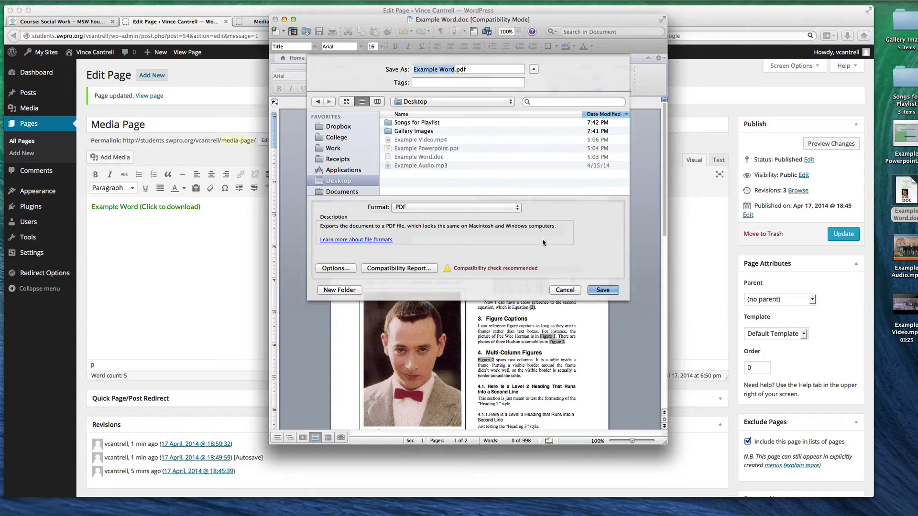
key(Right)
text(in PDF)
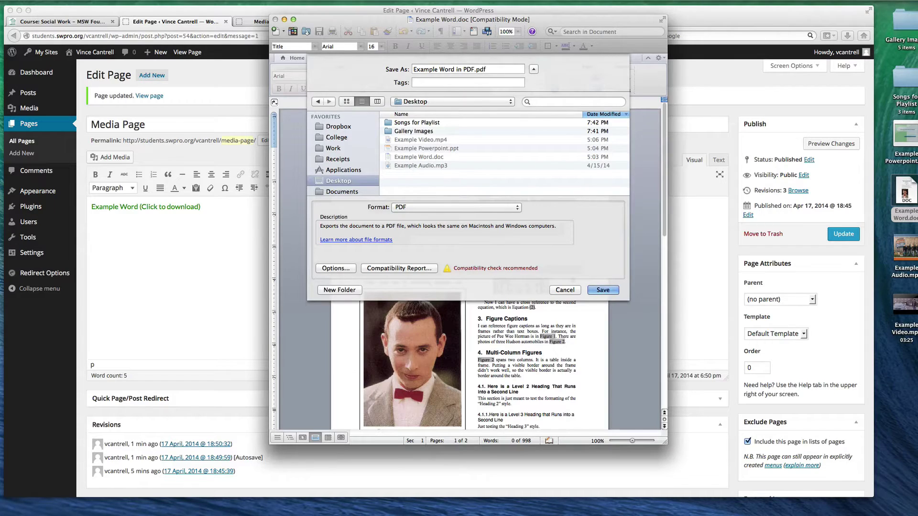
click(604, 291)
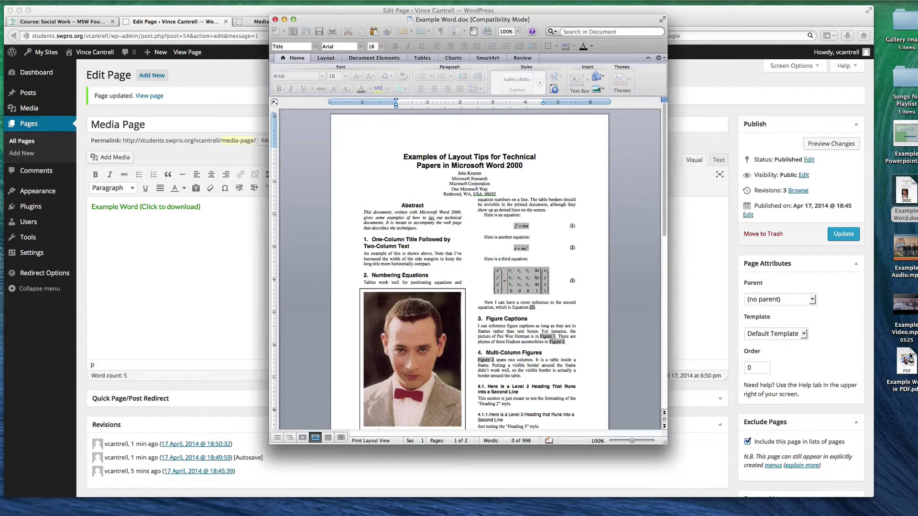
Preview Example Word in PDF.pdf with Quick Look and scroll through it
click(907, 360)
key(space)
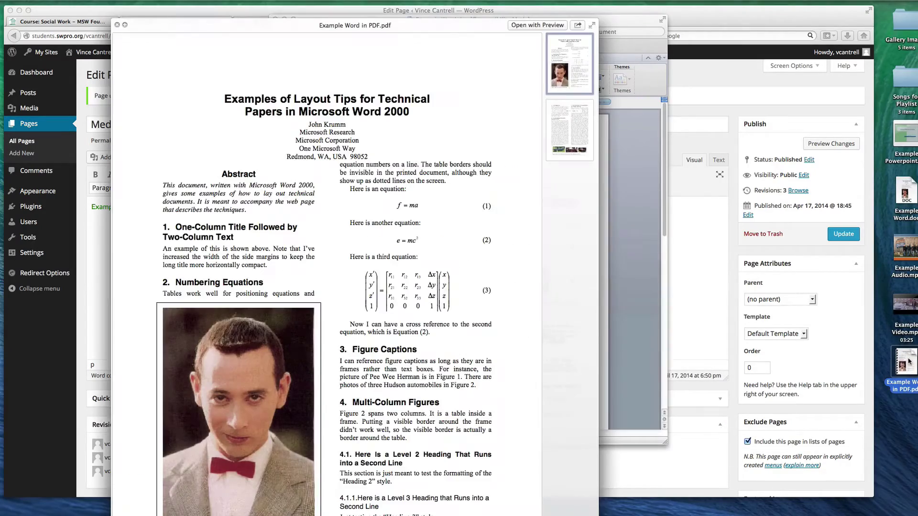
scroll(295, 192, down, 10)
scroll(295, 192, up, 10)
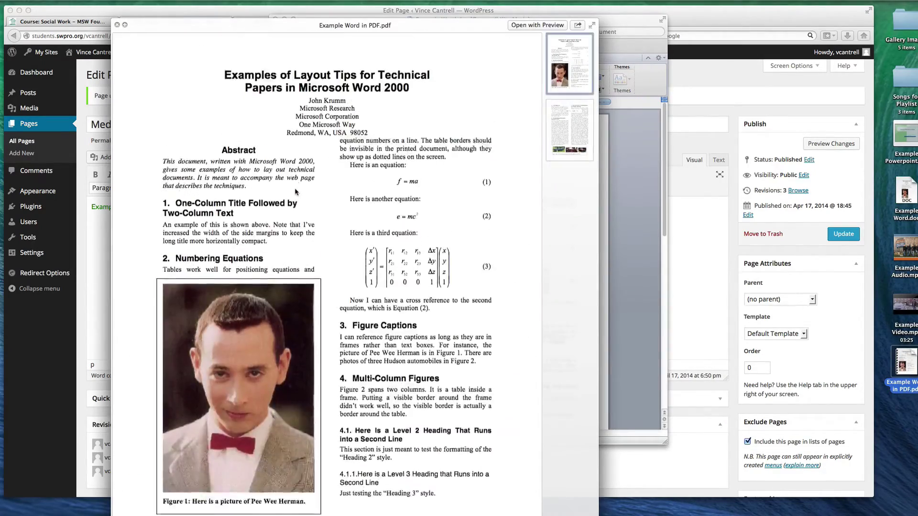
scroll(295, 191, up, 2)
key(space)
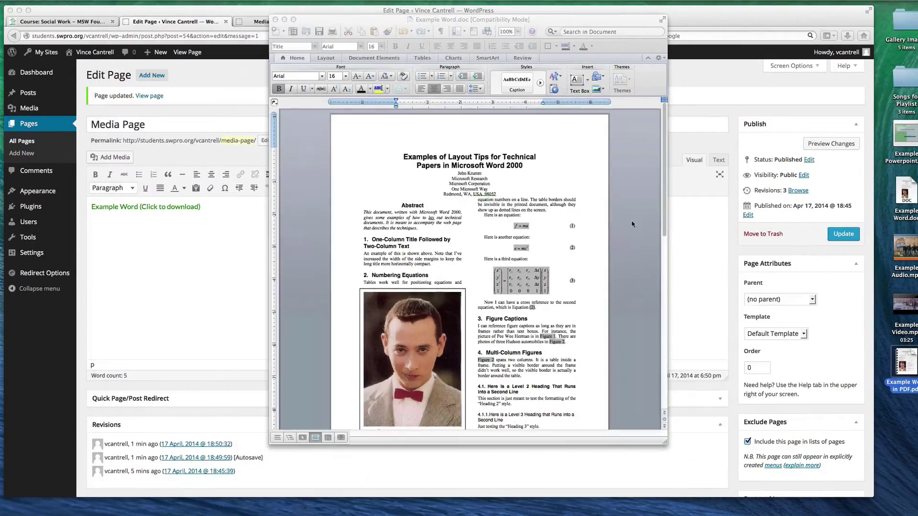
Close Word, upload Example Word in PDF and insert its link on a separate line above the Word link
click(276, 21)
drag(906, 363, 420, 282)
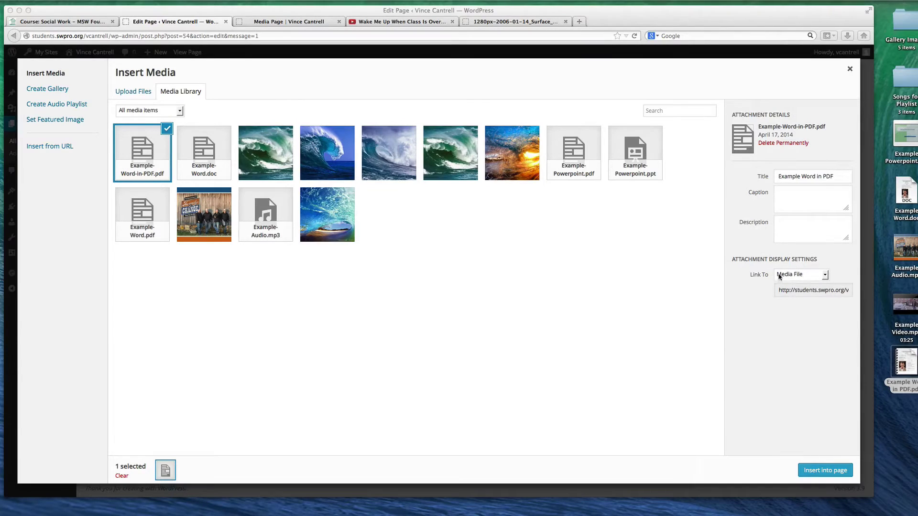
click(837, 471)
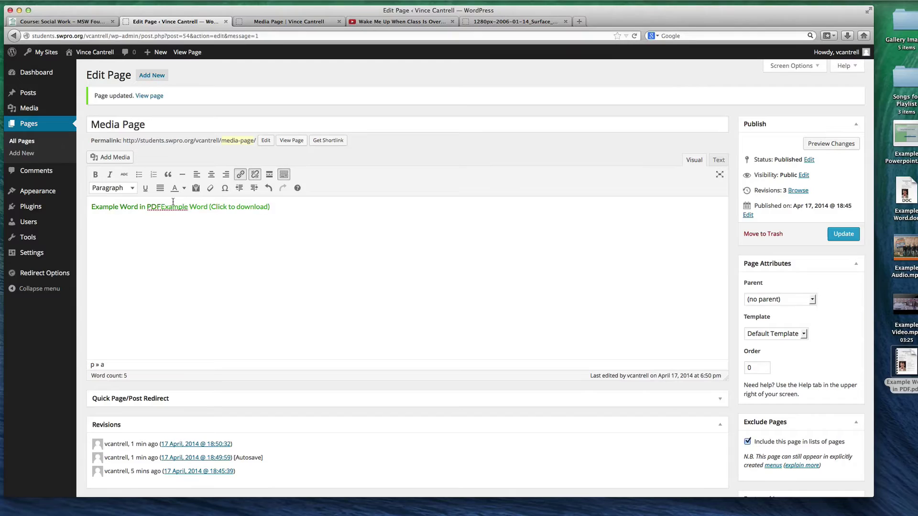
key(Return)
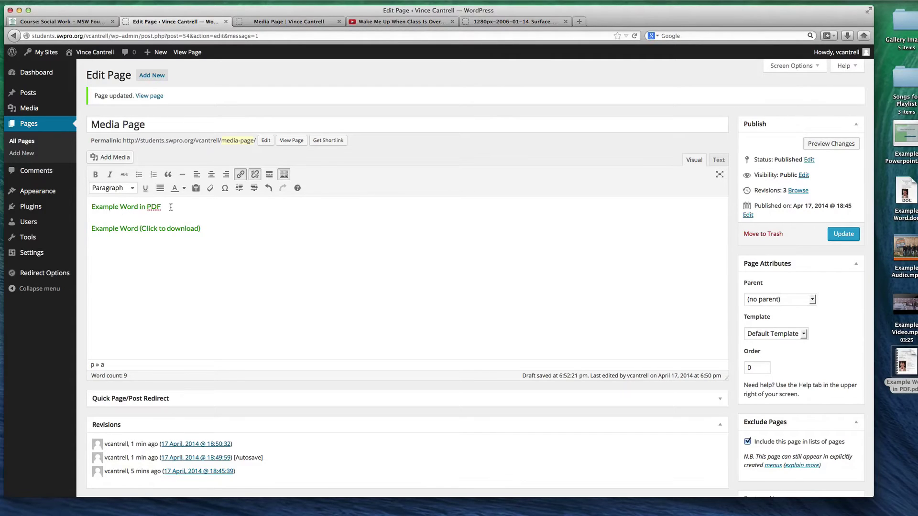
Update the page, reload the live Media Page and test its links, returning from the PDF
click(843, 233)
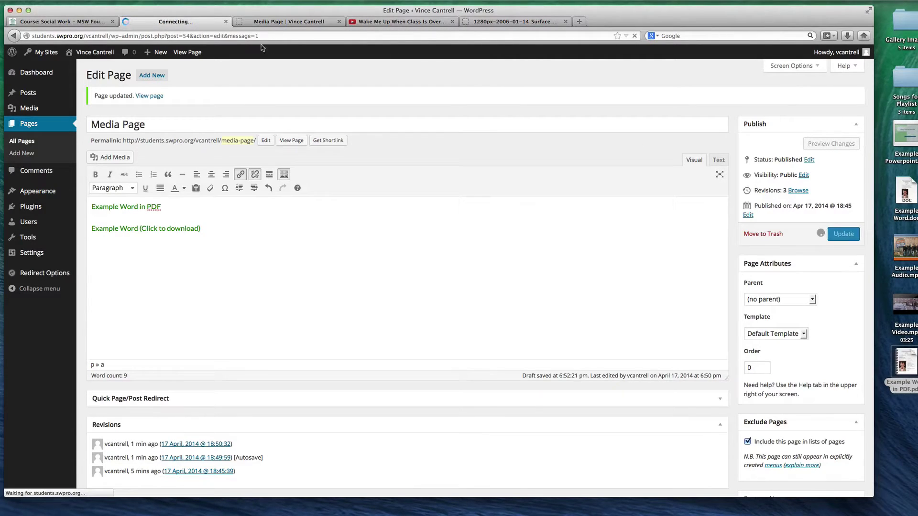
click(279, 23)
key(super+r)
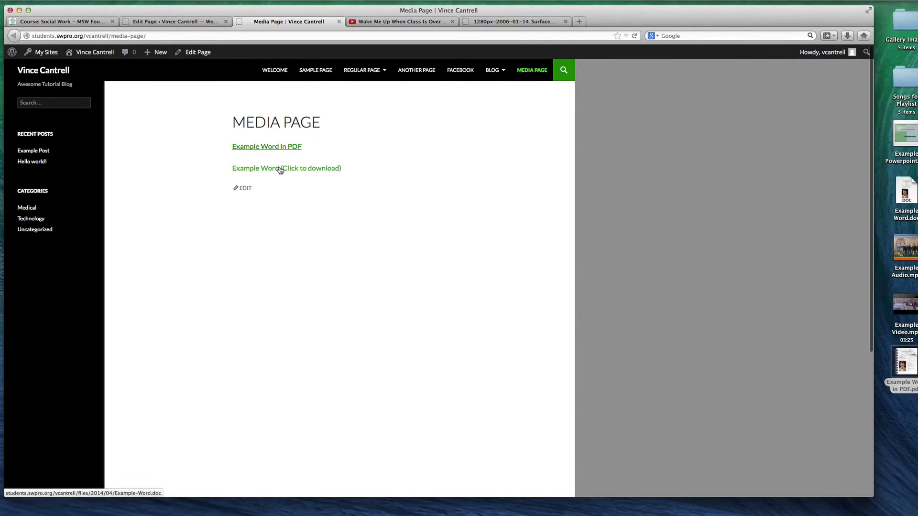
click(281, 171)
click(325, 365)
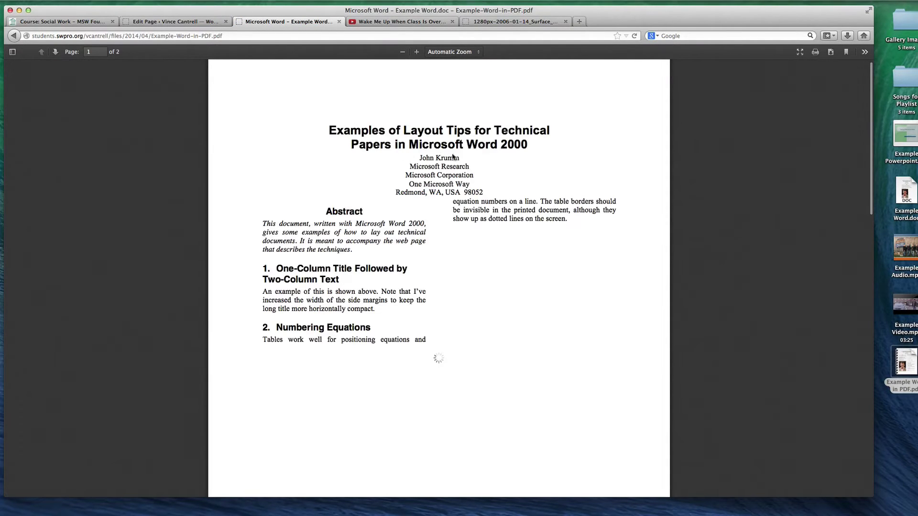
scroll(513, 124, down, 4)
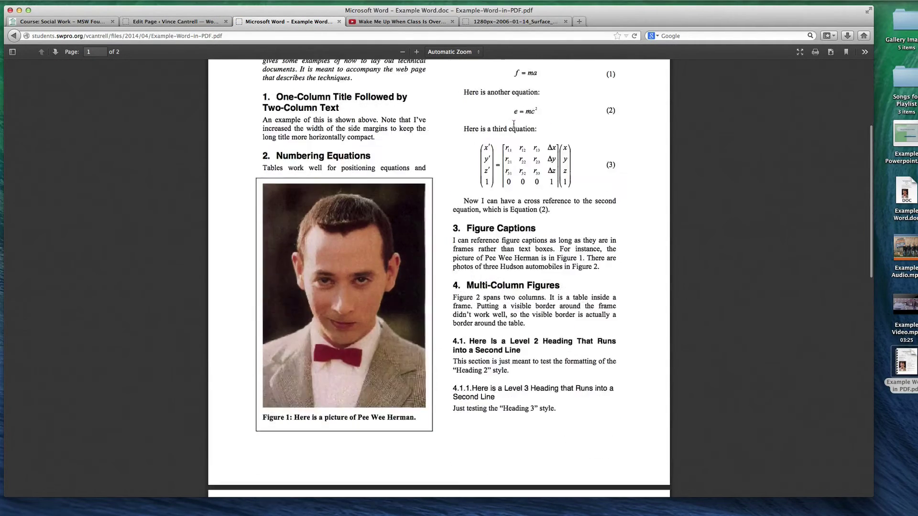
scroll(513, 124, down, 9)
scroll(493, 137, up, 13)
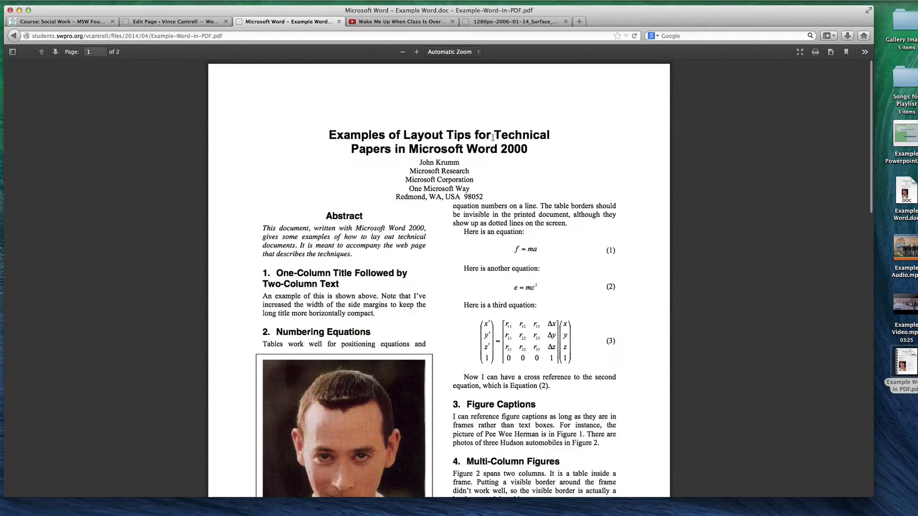
click(13, 35)
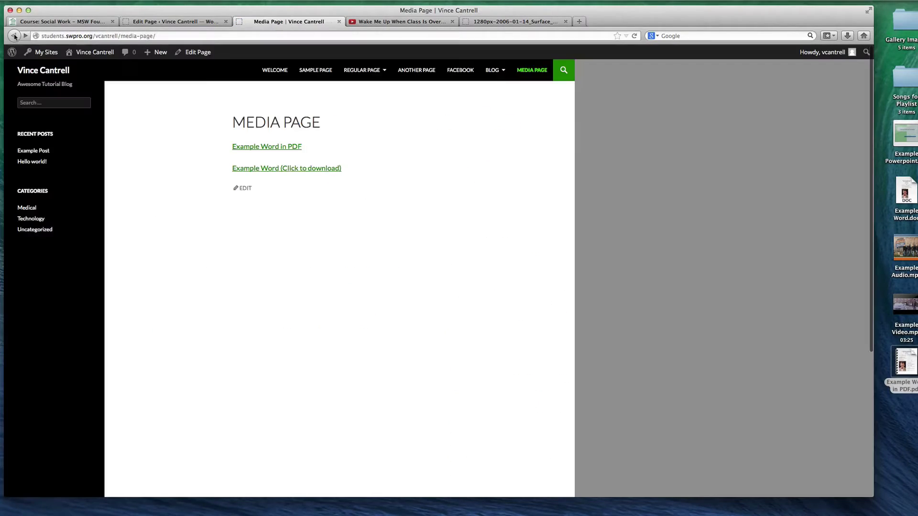
Retest the Word download link and the Example Word in PDF link, then select Example Powerpoint
click(289, 168)
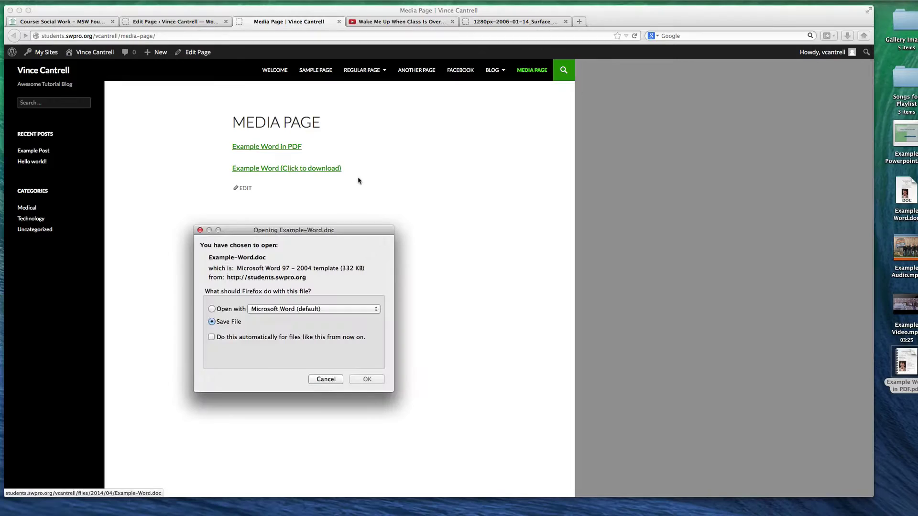
click(324, 366)
click(272, 147)
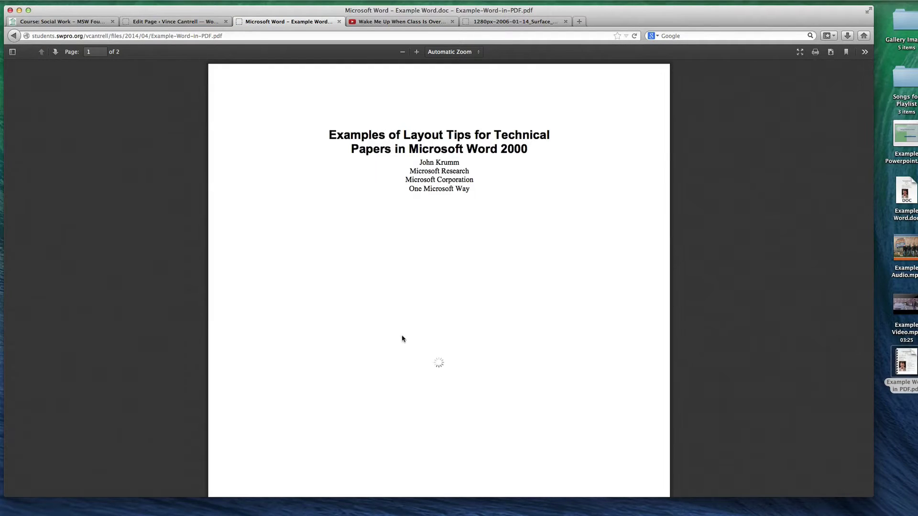
key(super+Left)
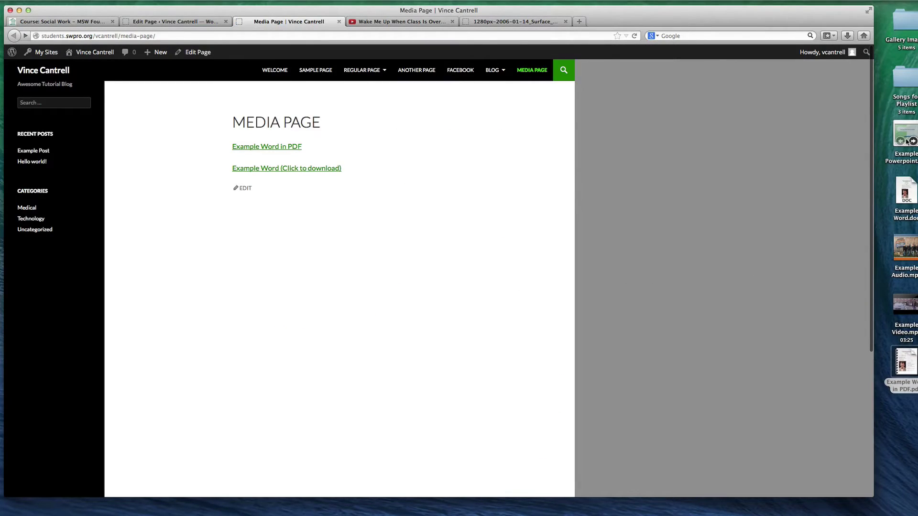
click(905, 137)
key(super+Tab)
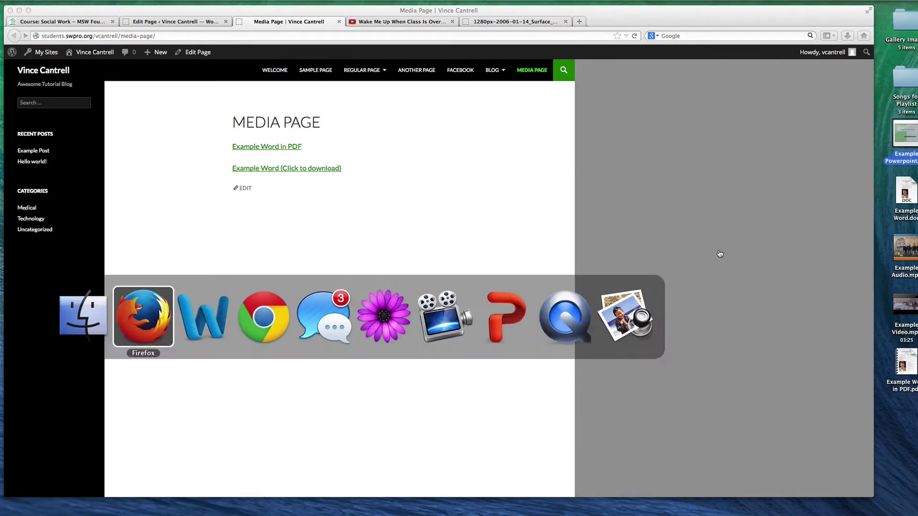
click(499, 287)
Open Example Powerpoint, view slides 2 and 3 and the title slide, then return to the browser
double_click(904, 134)
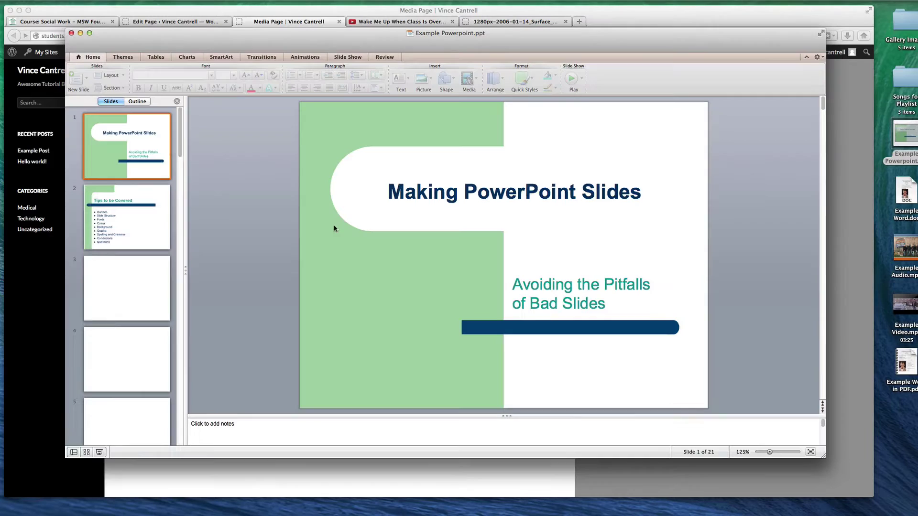
click(123, 206)
click(123, 283)
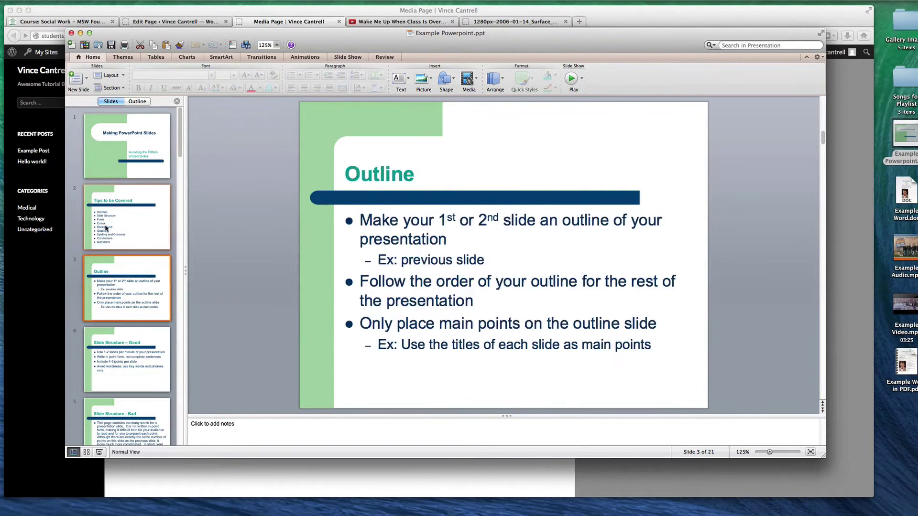
click(125, 165)
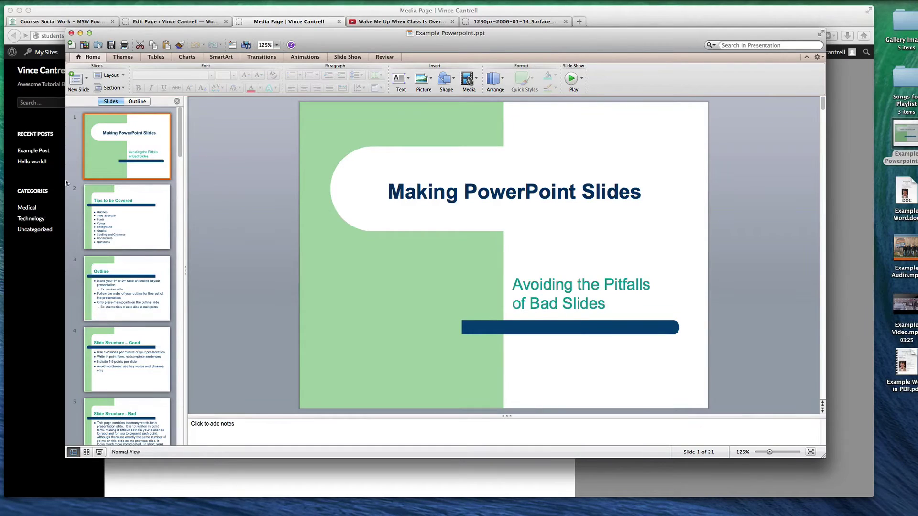
click(30, 273)
Upload Example Powerpoint and insert its link with Link To set to Media File
click(161, 22)
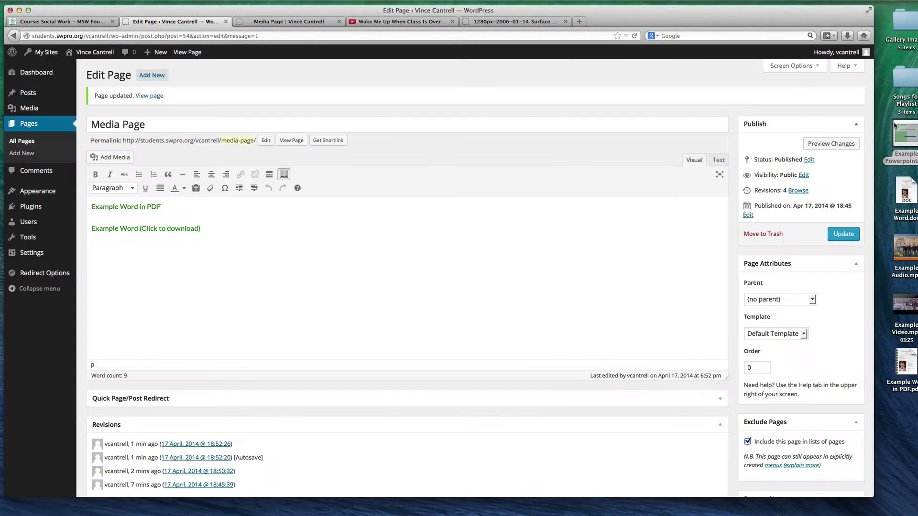
drag(900, 134, 321, 272)
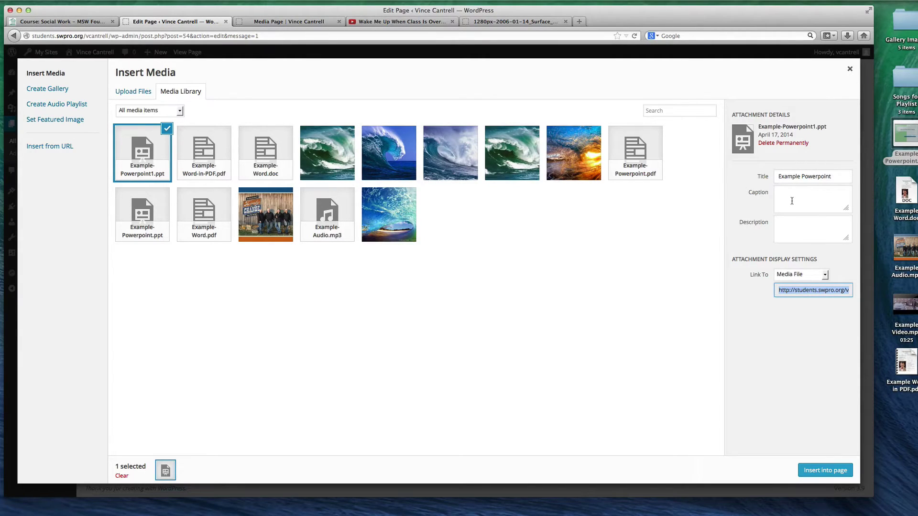
click(800, 232)
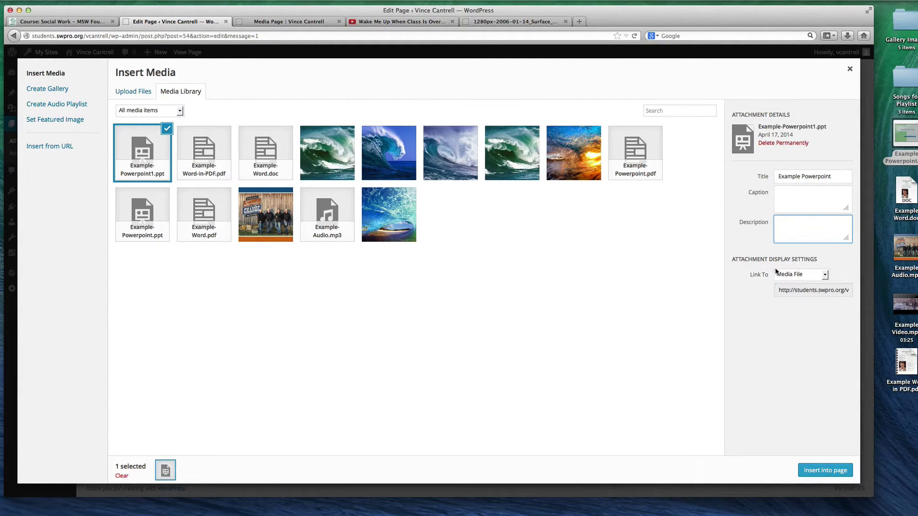
click(815, 274)
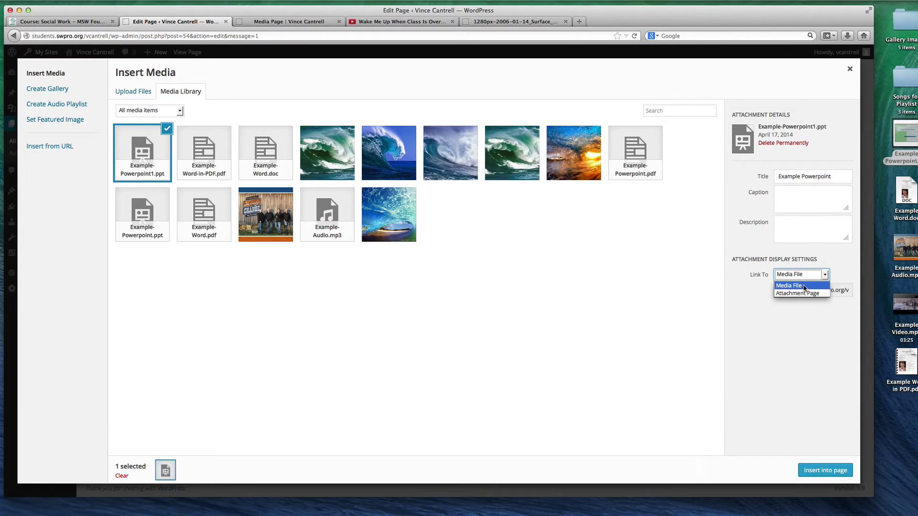
click(803, 285)
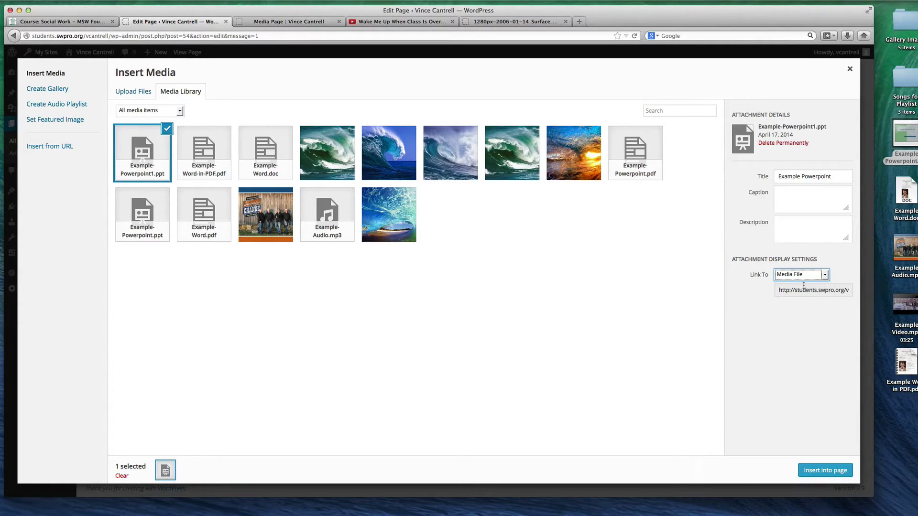
click(825, 471)
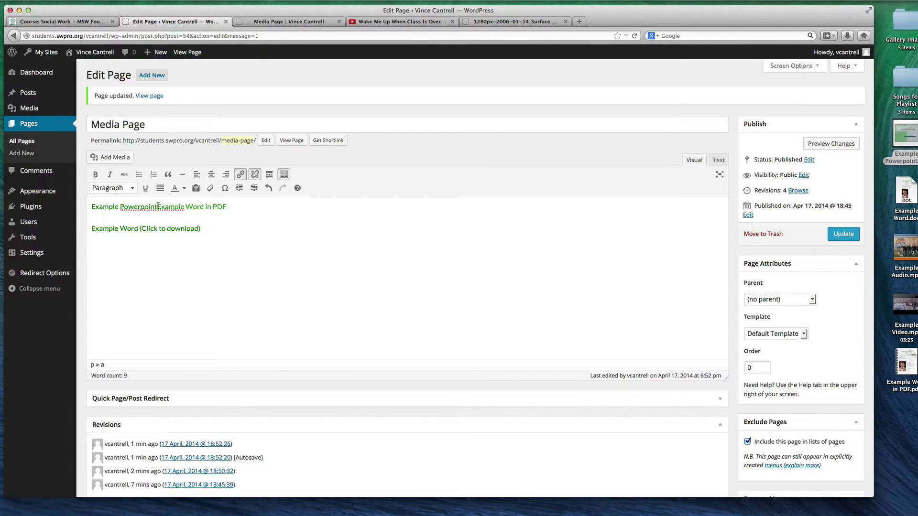
Cut the Example Powerpoint link and paste it onto the empty third line
drag(158, 205, 79, 210)
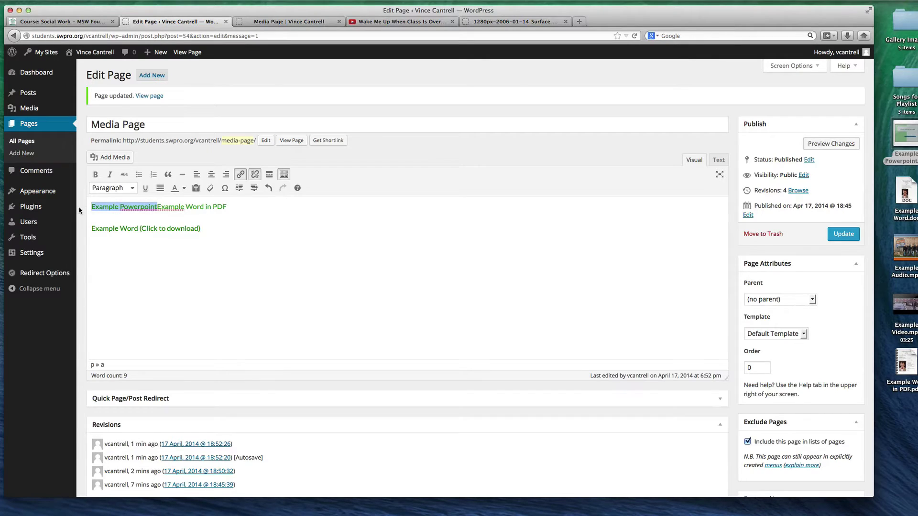
right_click(146, 209)
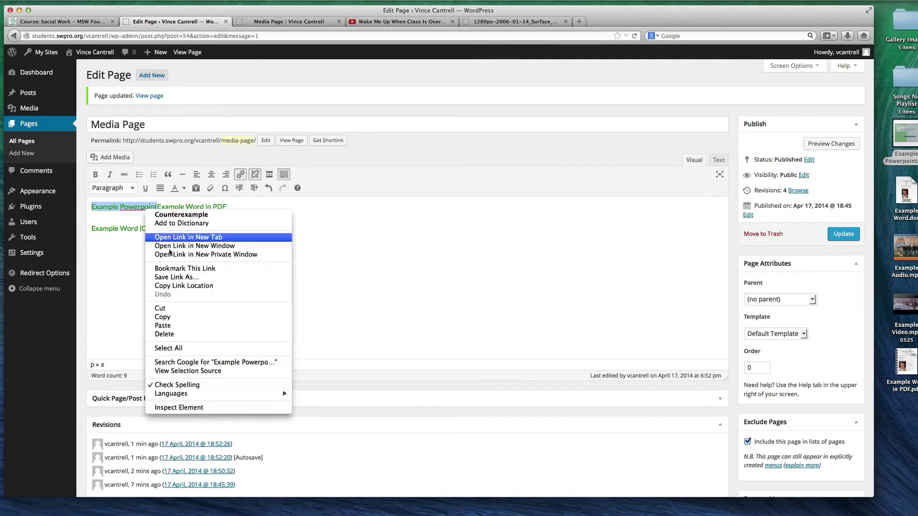
click(161, 308)
click(209, 227)
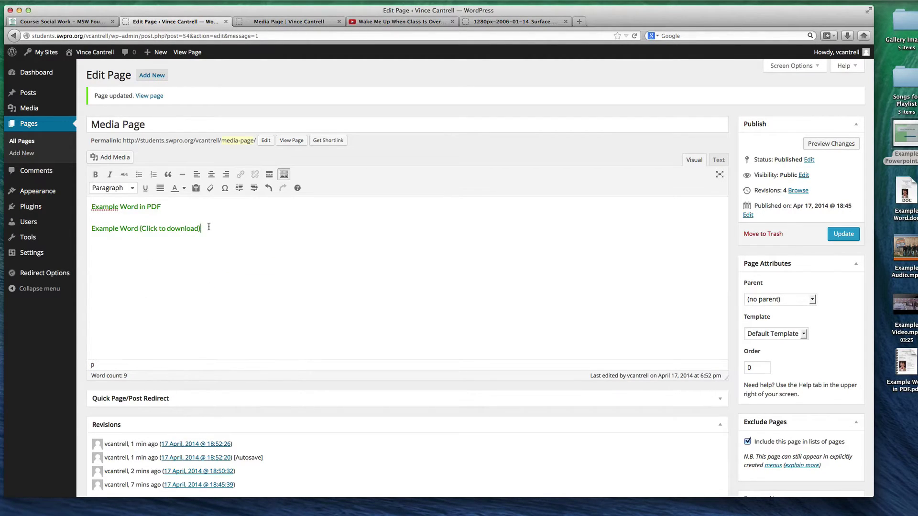
right_click(116, 253)
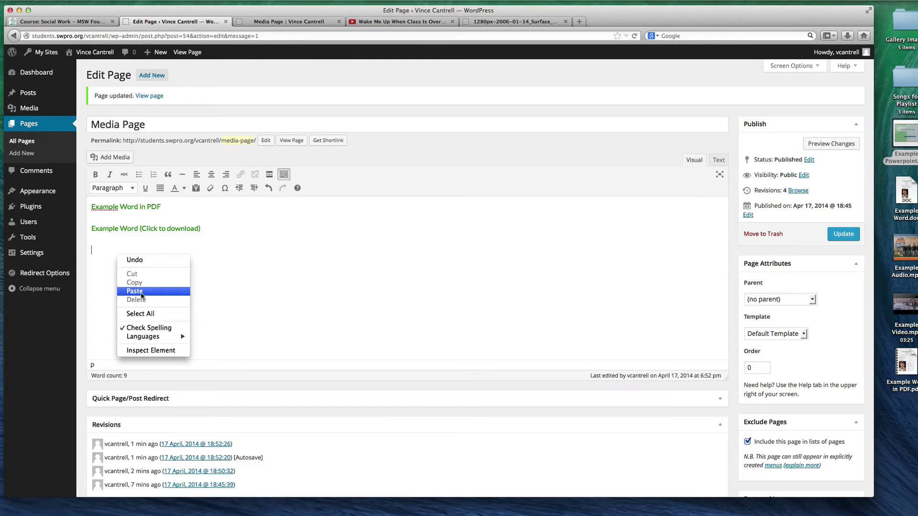
click(143, 295)
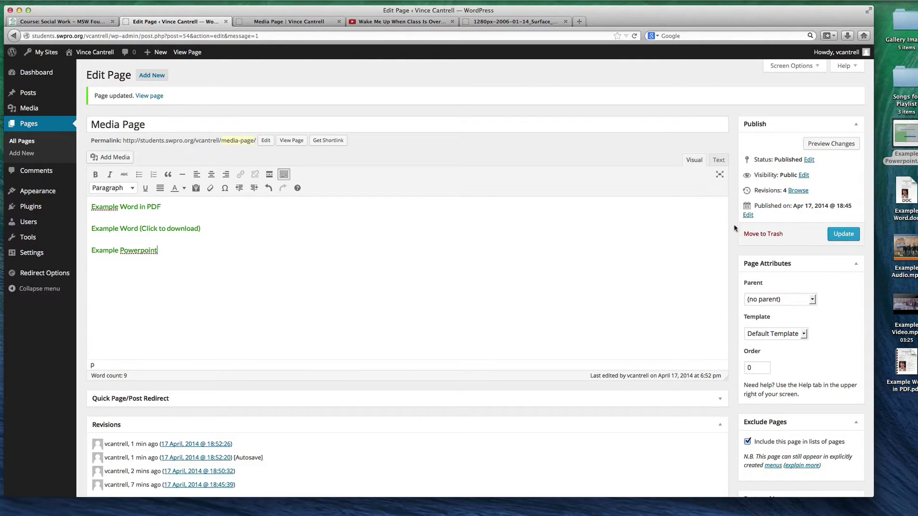
Update the page, reload the live Media Page and test the Example Powerpoint link, cancelling the download
click(843, 233)
click(300, 22)
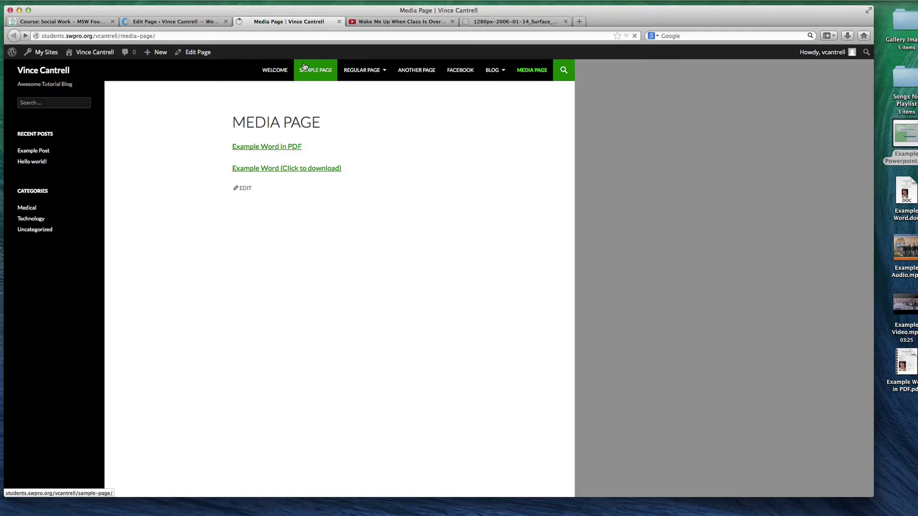
key(super+r)
click(280, 191)
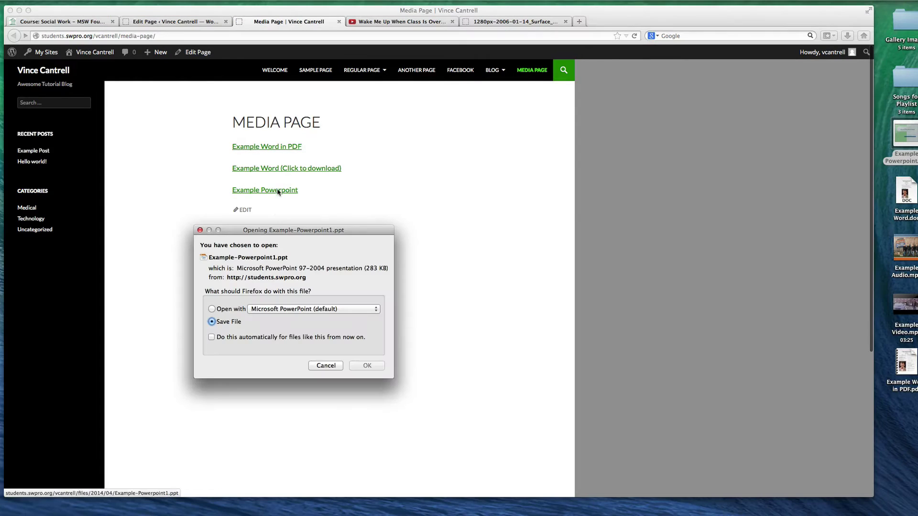
click(323, 365)
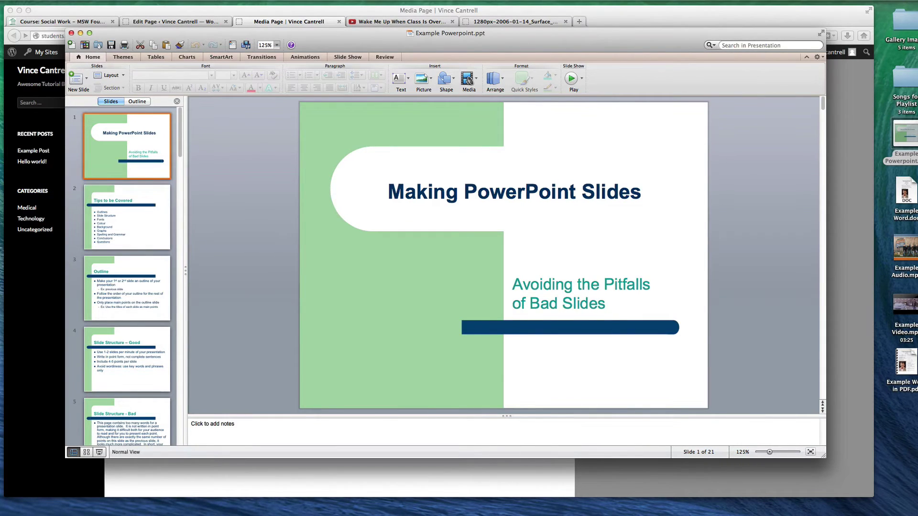
Open Save As and browse formats, cancel, then review slides 2-4 and the title slide
key(super+shift+s)
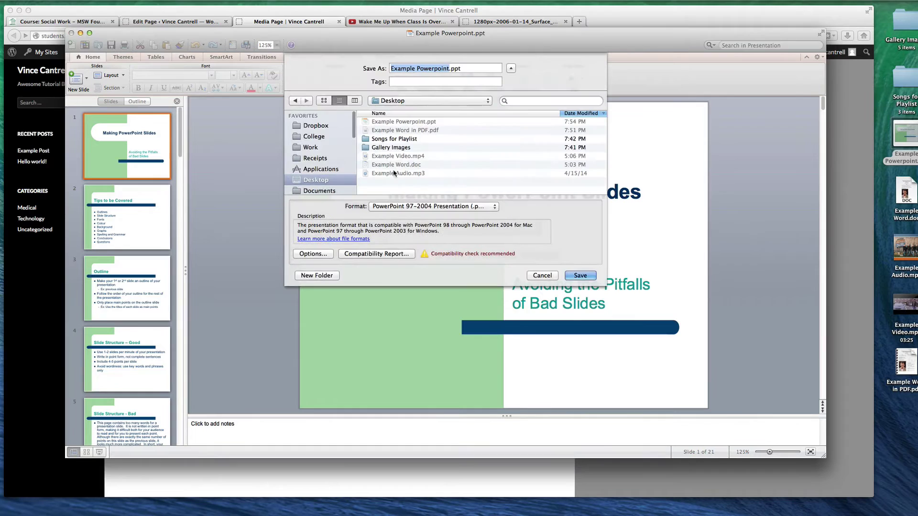
click(426, 208)
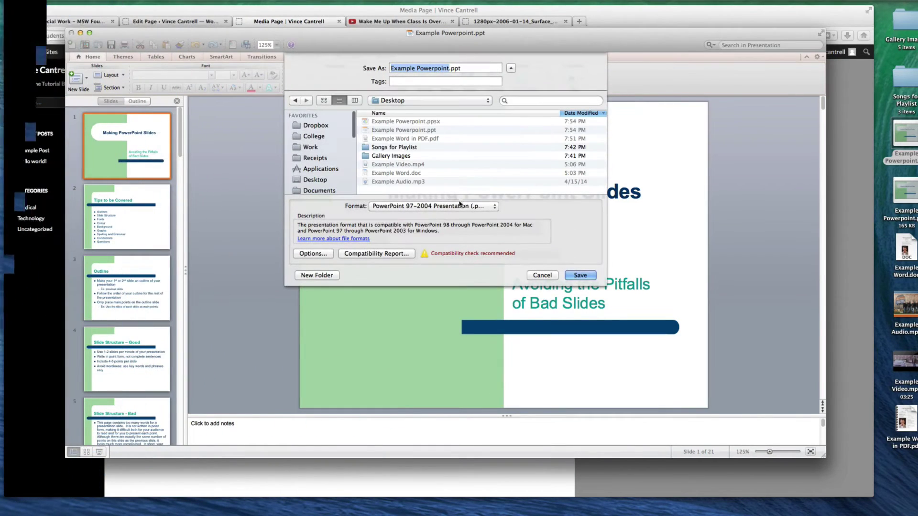
click(456, 206)
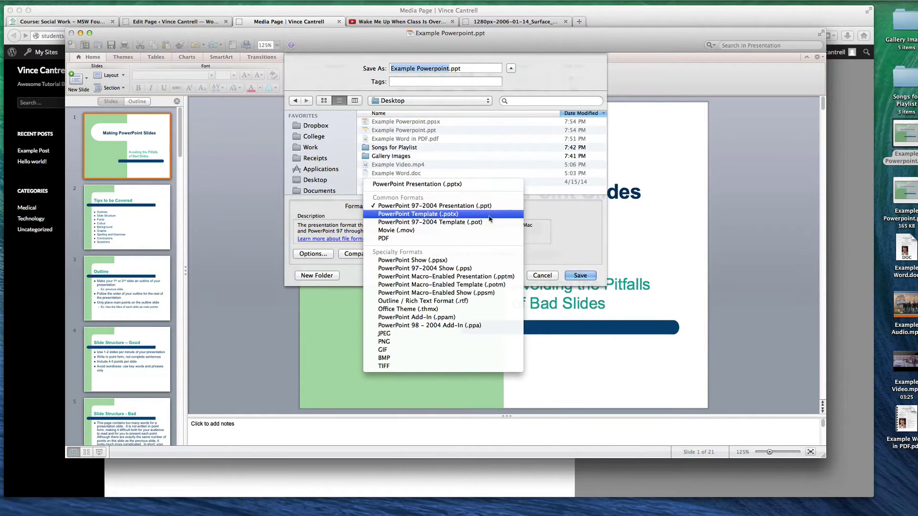
click(541, 276)
click(542, 276)
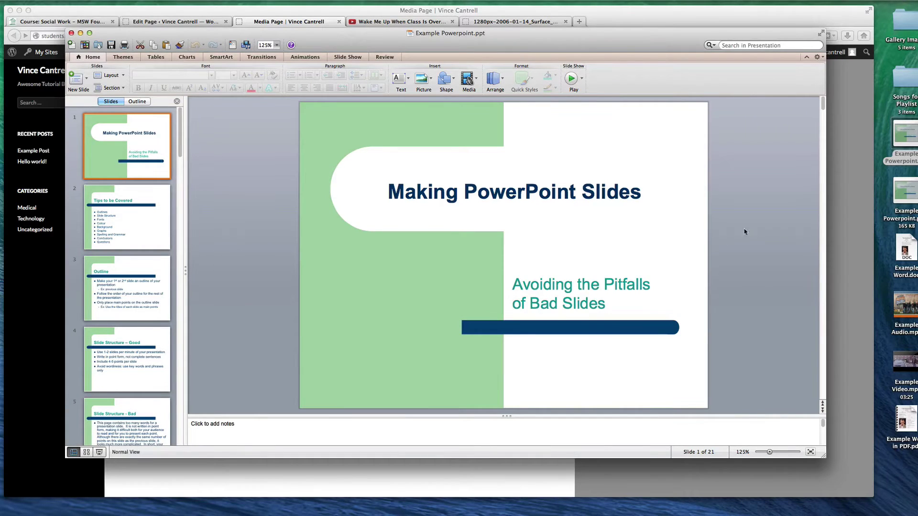
click(123, 211)
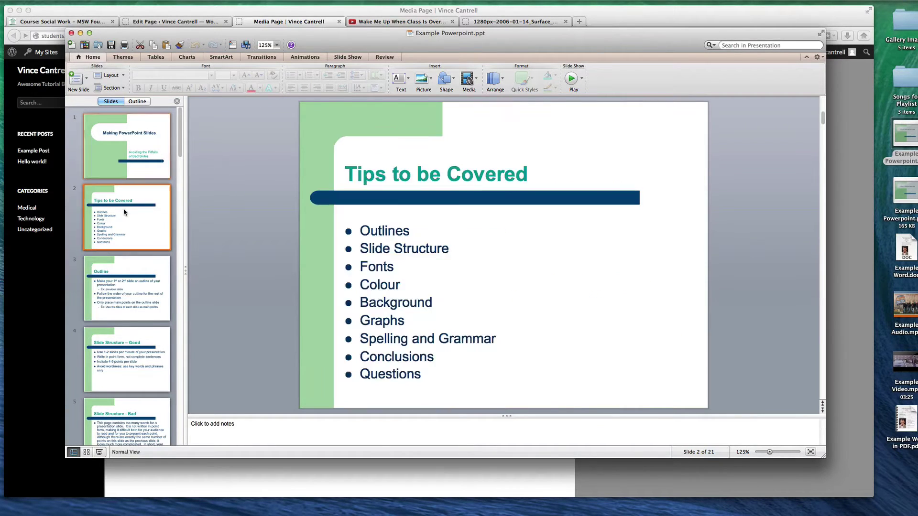
click(123, 260)
click(117, 342)
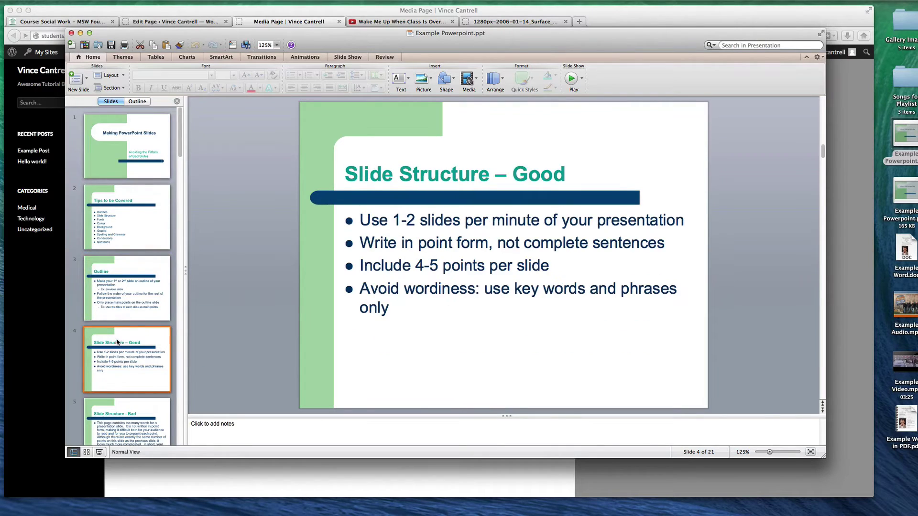
click(112, 146)
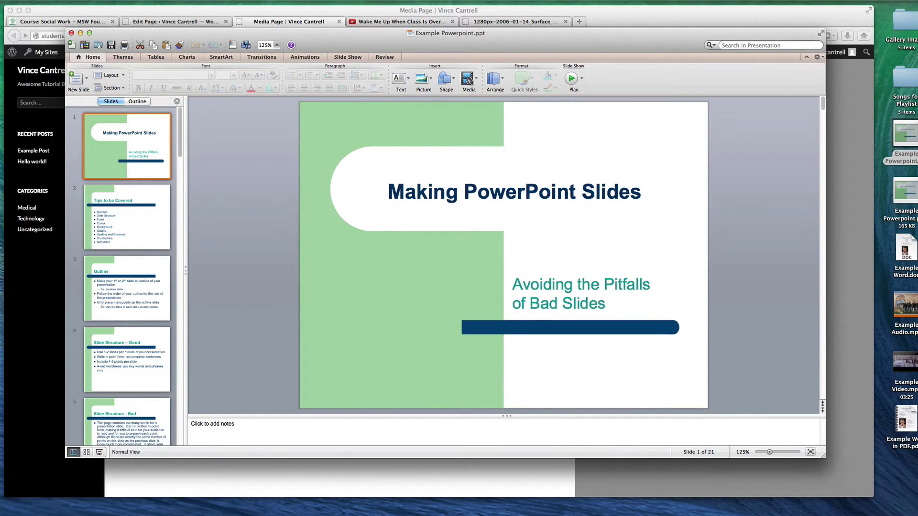
Save the presentation in PDF format as Example Powerpoint.pdf
key(super+shift+s)
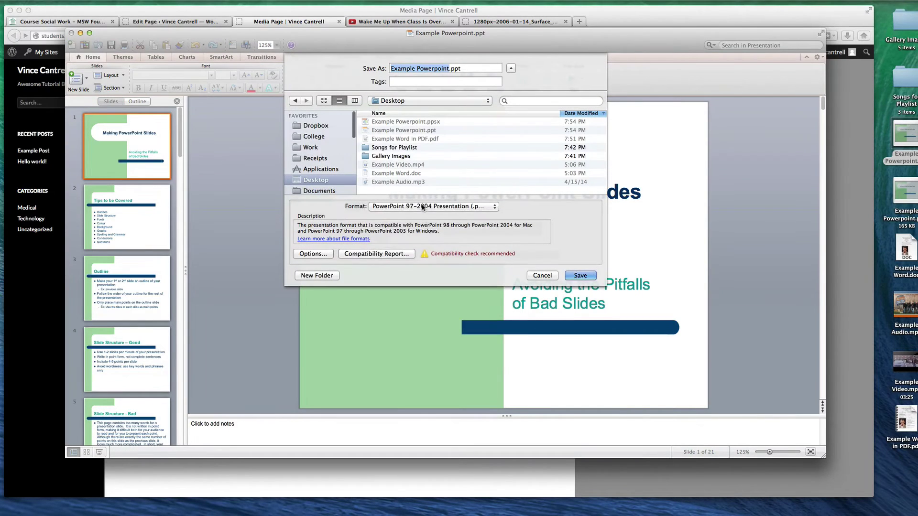
click(420, 215)
click(416, 238)
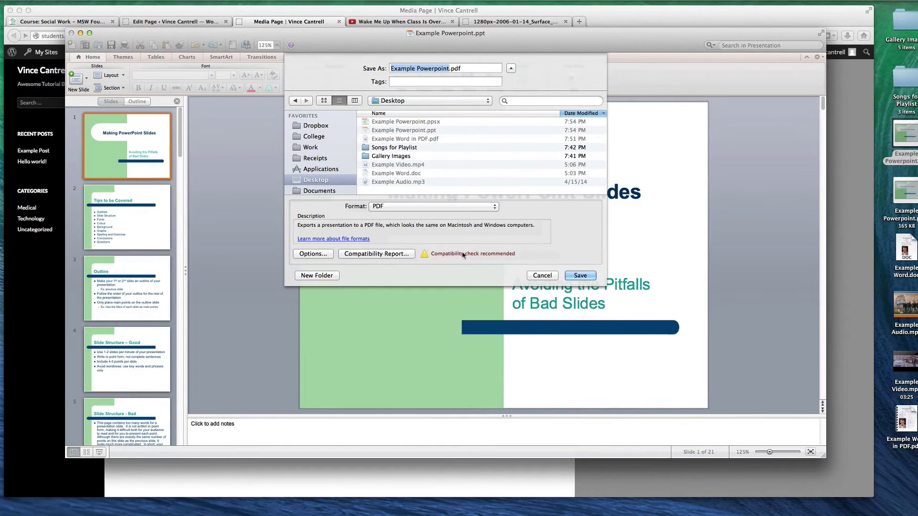
click(579, 262)
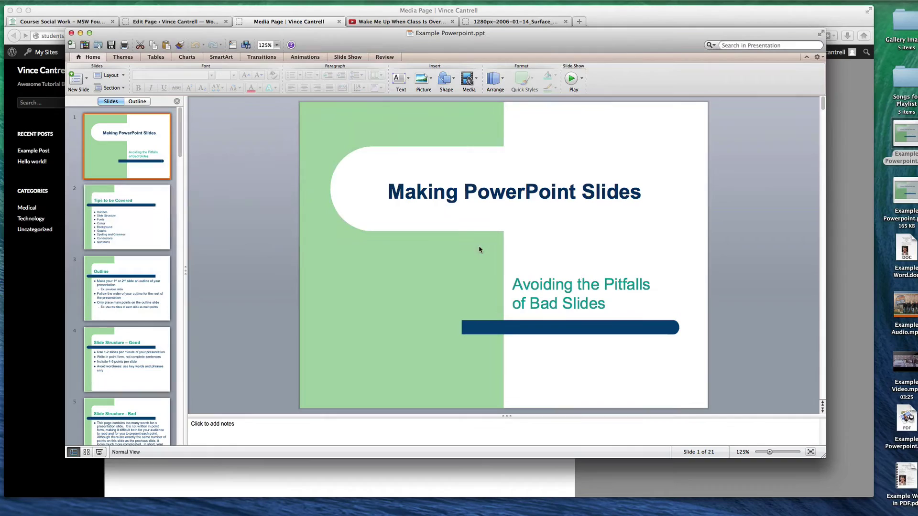
Close the presentation and Quick Look Example Powerpoint.pdf on the desktop to scroll its exported slides
click(71, 32)
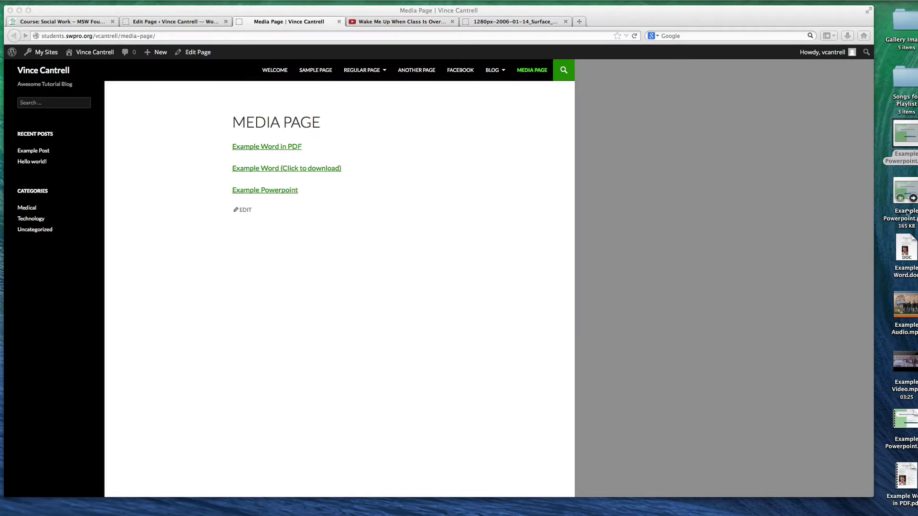
click(905, 465)
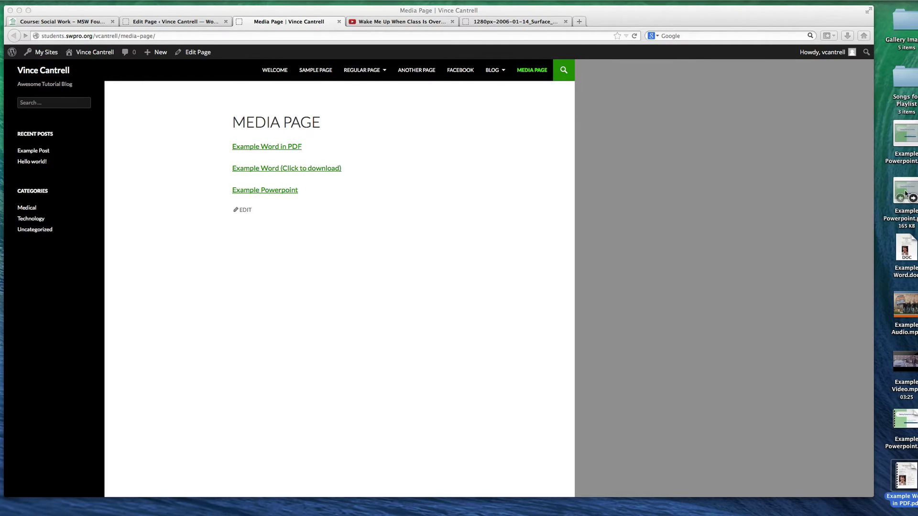
click(912, 423)
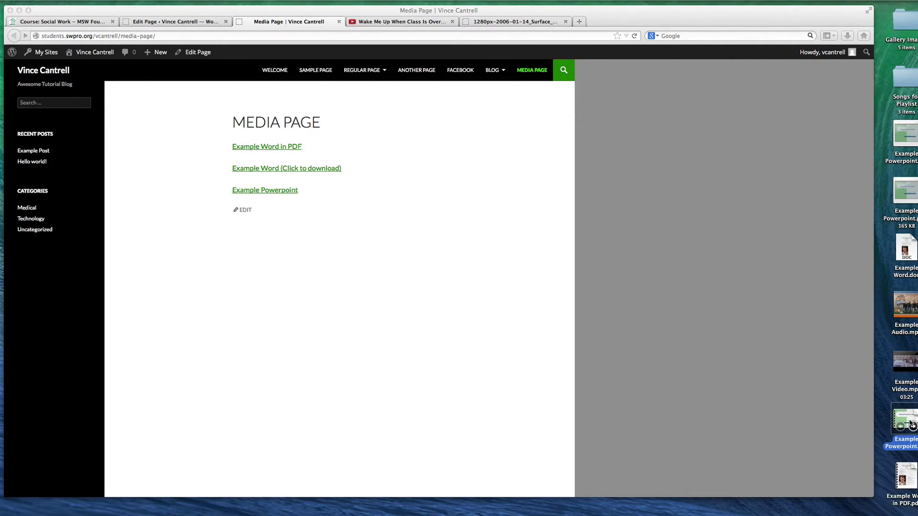
key(space)
scroll(598, 262, down, 15)
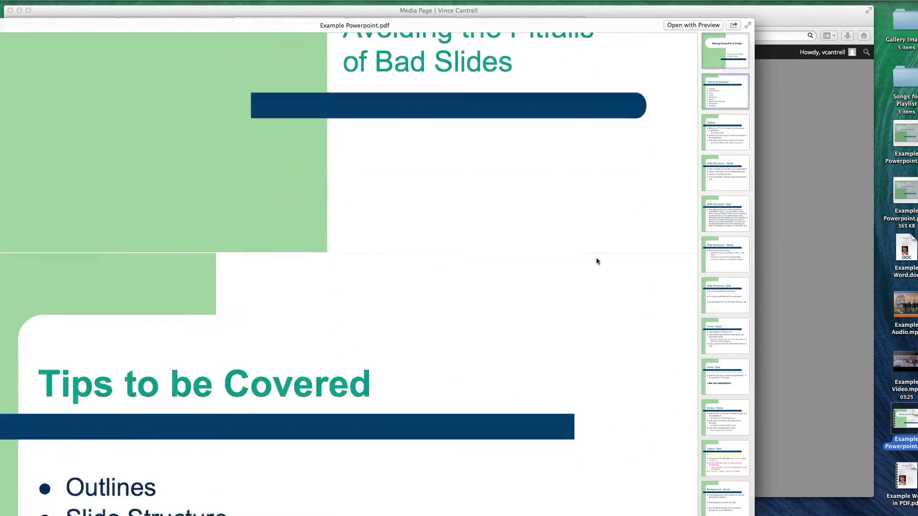
key(space)
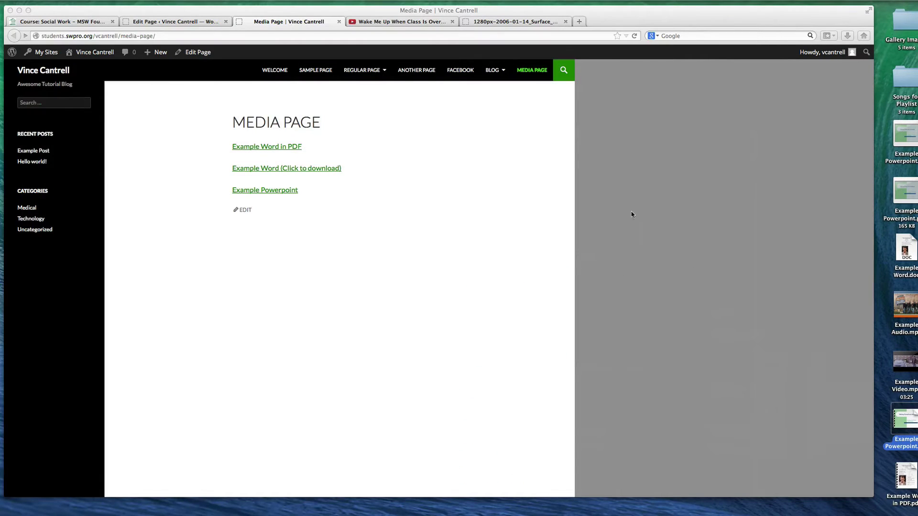
Upload the Example Powerpoint PDF into the page as a link on its own line, then update
click(191, 21)
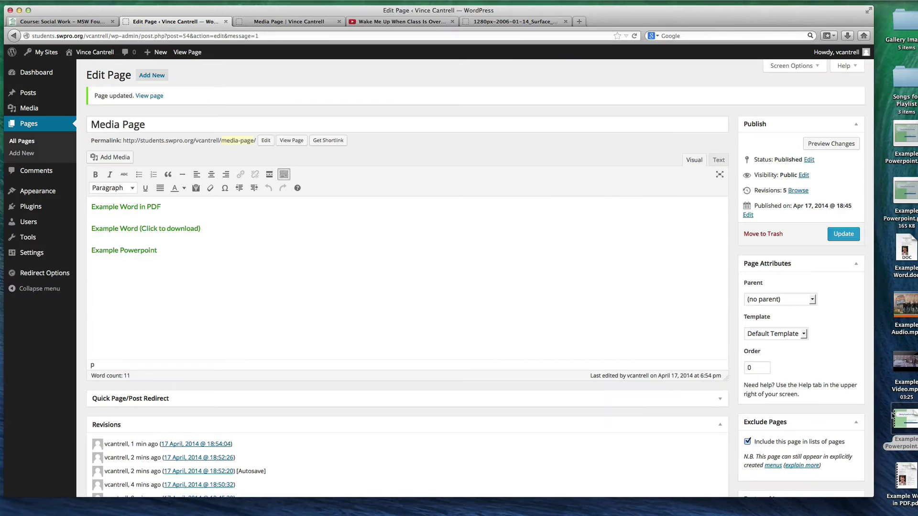
drag(892, 416, 263, 301)
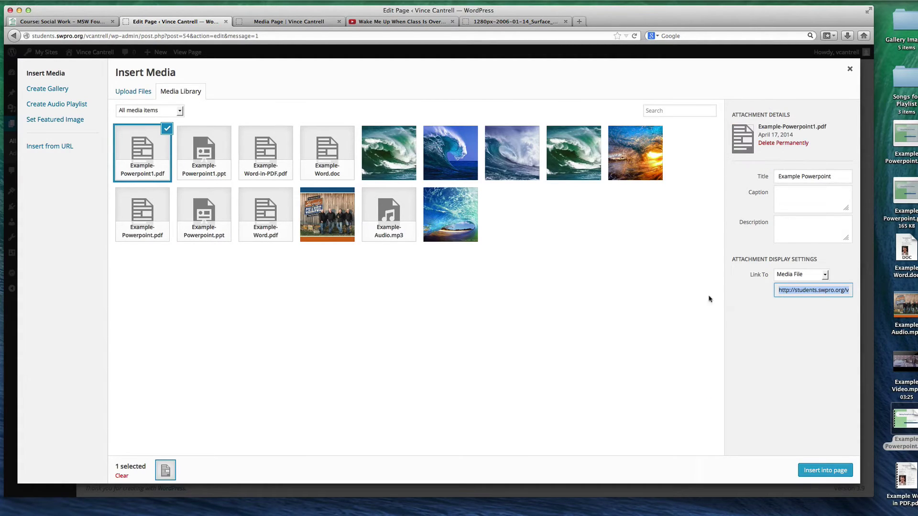
click(824, 470)
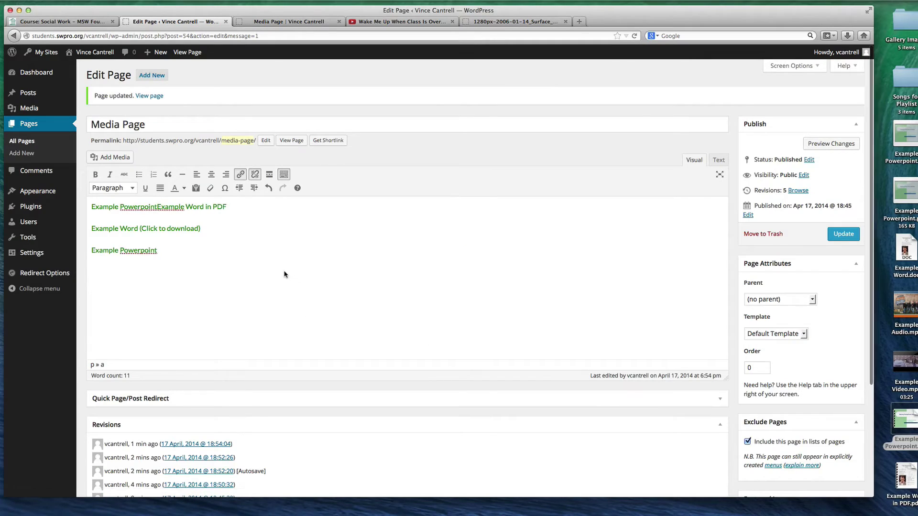
key(Return)
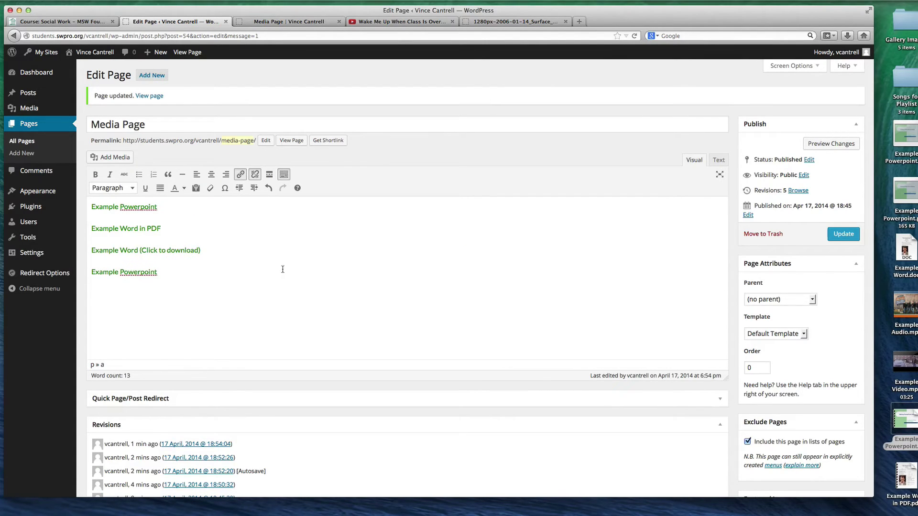
click(843, 234)
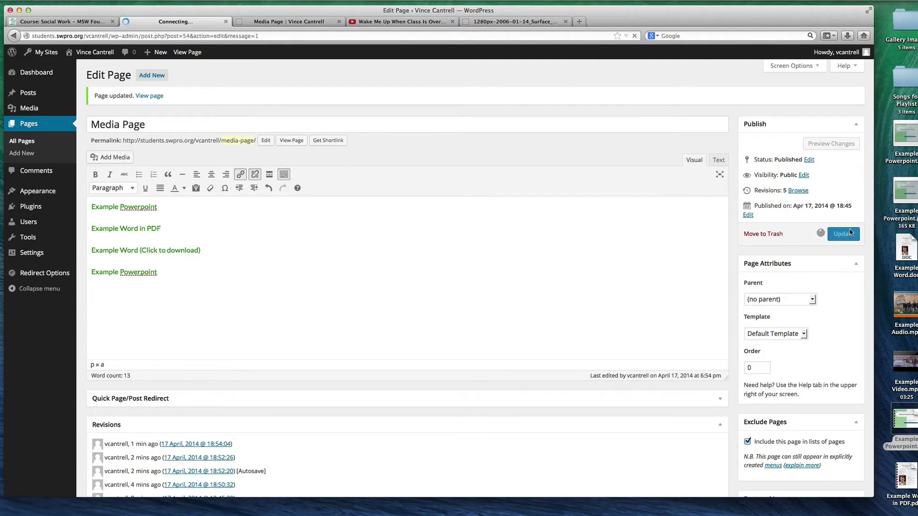
Reload the live Media Page to check the new Example Powerpoint link, then return to editing
click(258, 21)
key(super+r)
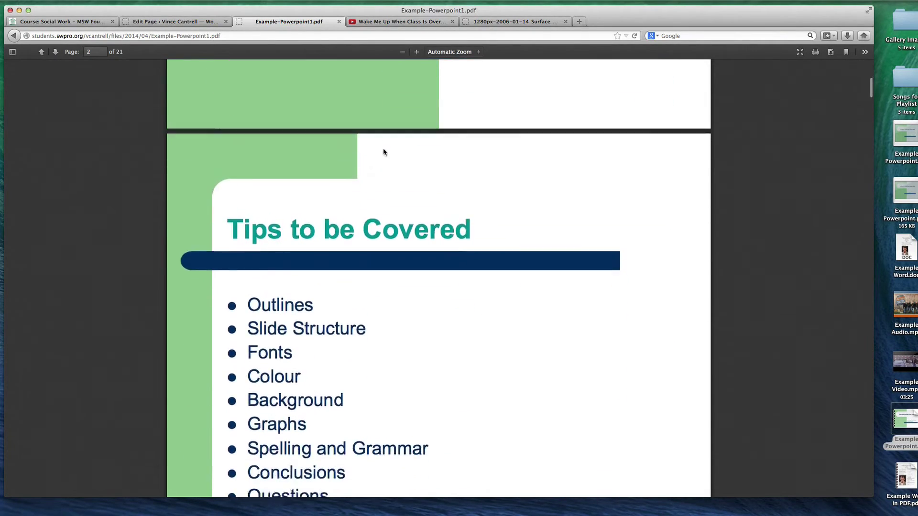
scroll(382, 151, down, 10)
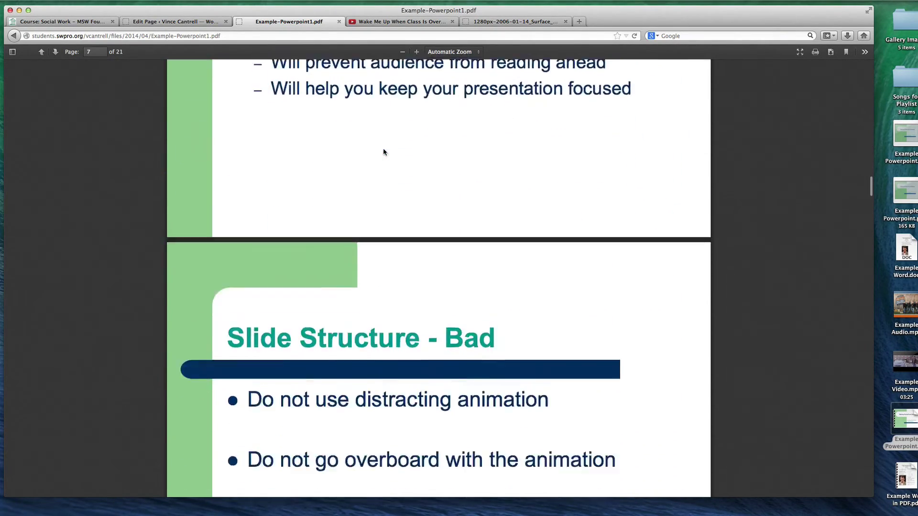
scroll(383, 152, up, 15)
scroll(383, 151, up, 15)
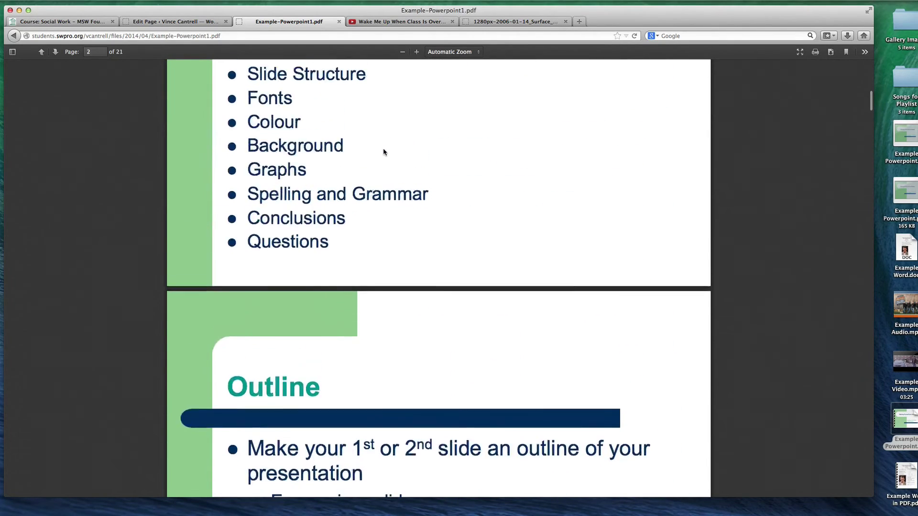
click(169, 23)
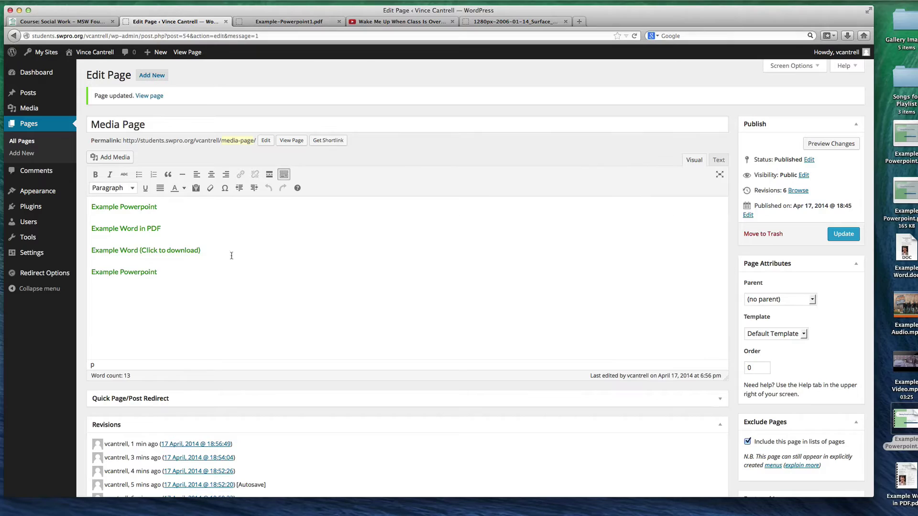
On a new line below the links, insert Example Audio.mp3 as an embedded media player and update
click(191, 281)
key(Return)
drag(905, 306, 134, 305)
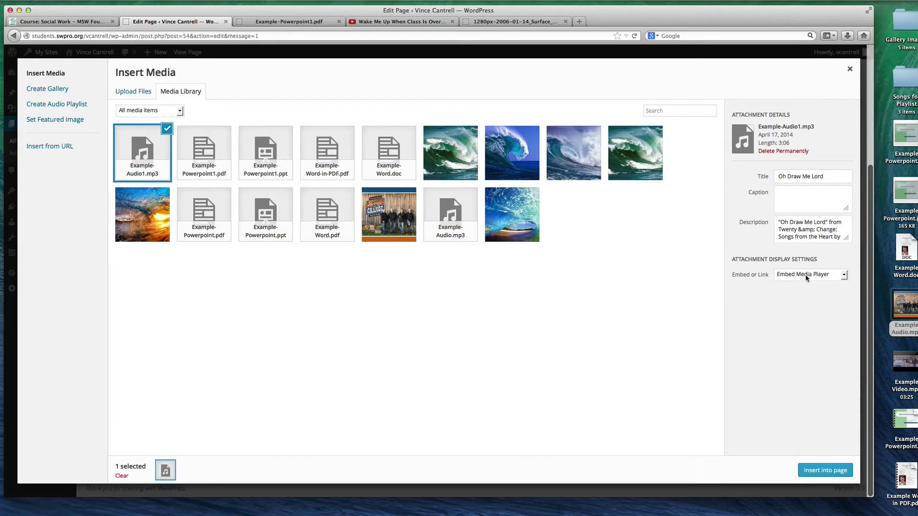
click(806, 275)
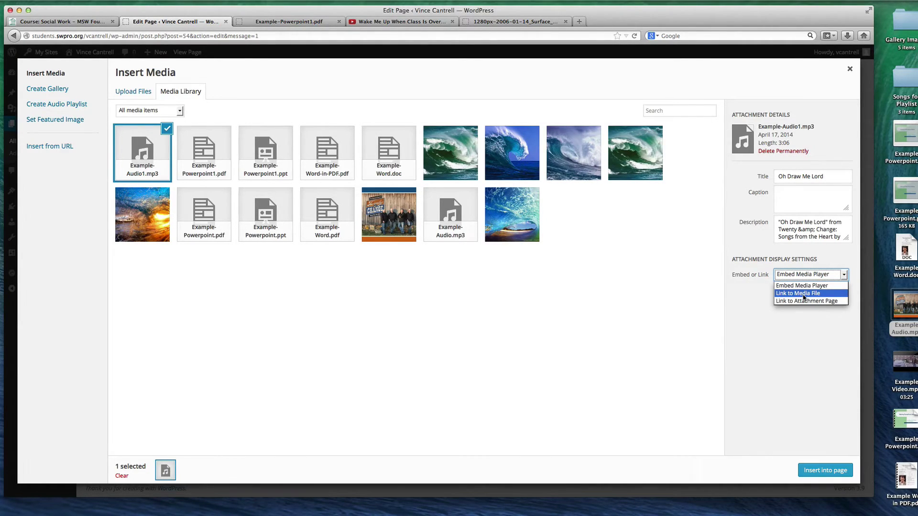
click(803, 286)
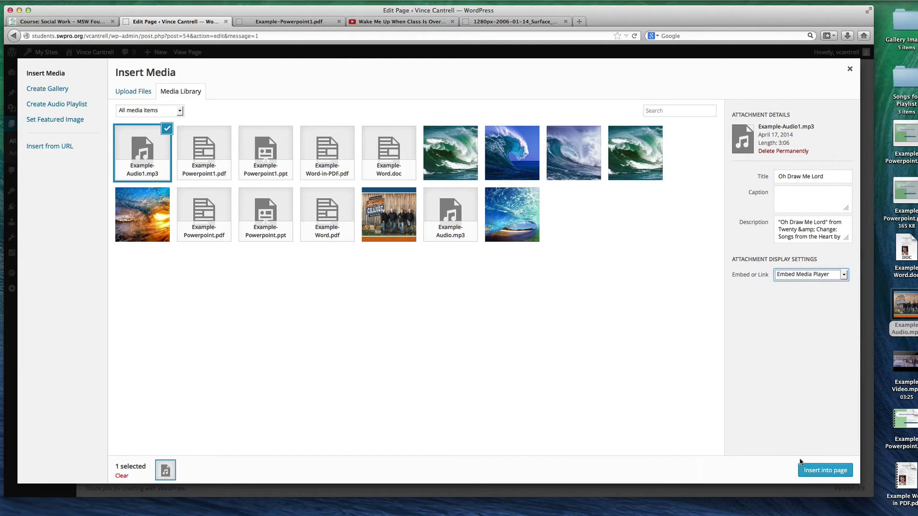
click(823, 469)
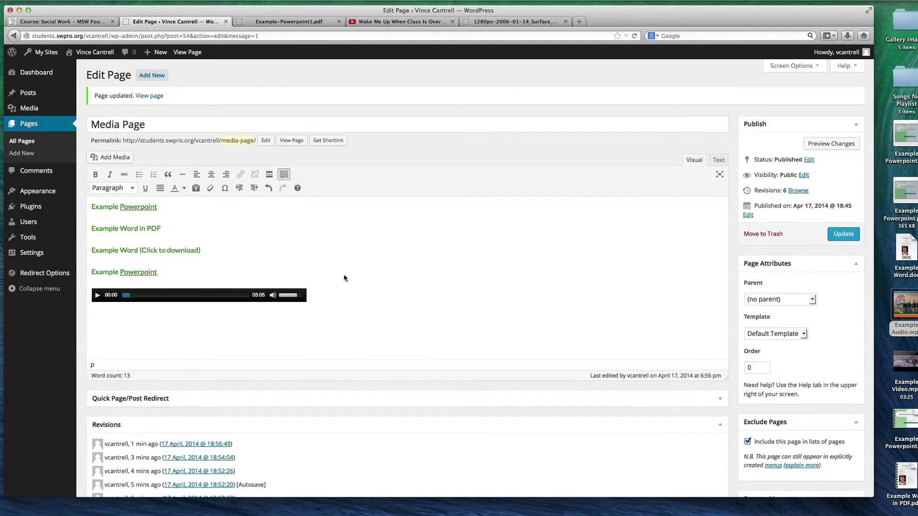
click(843, 234)
On the live page, play the audio, skip ahead to about 02:36, raise volume to full, then pause
click(289, 22)
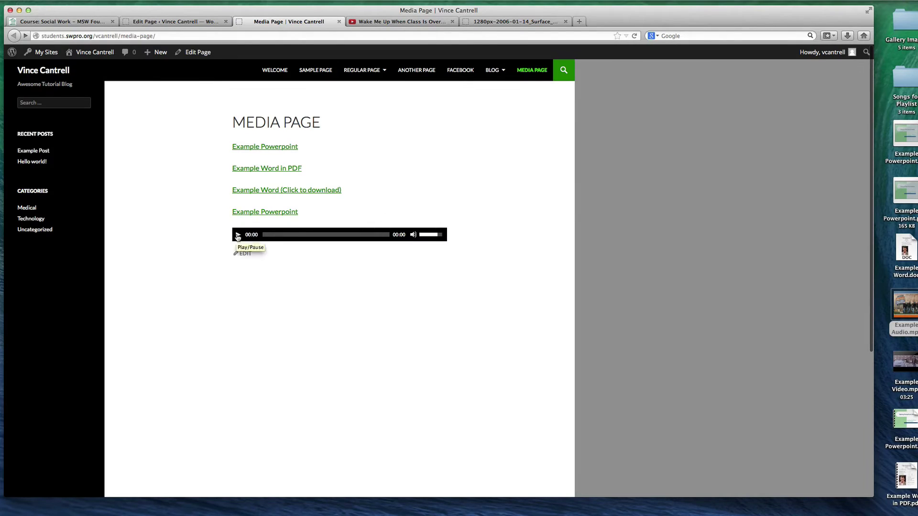
click(238, 235)
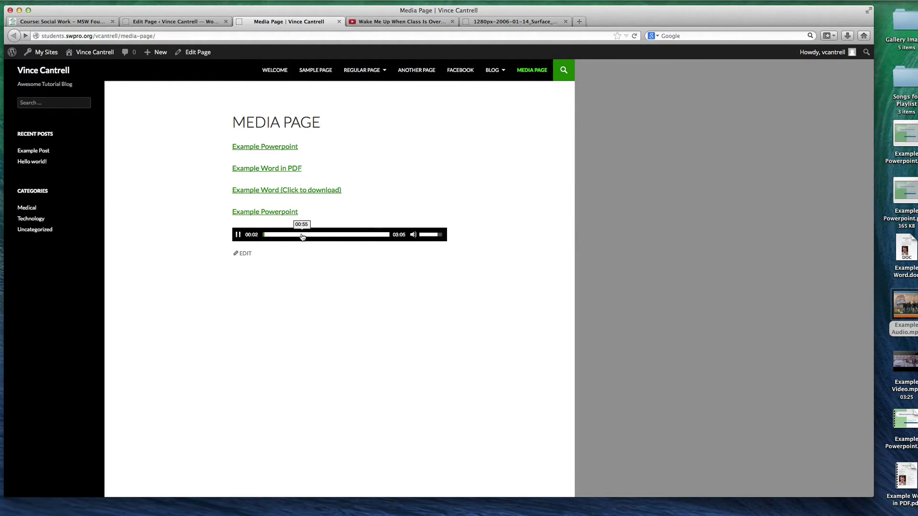
click(274, 237)
drag(311, 237, 373, 237)
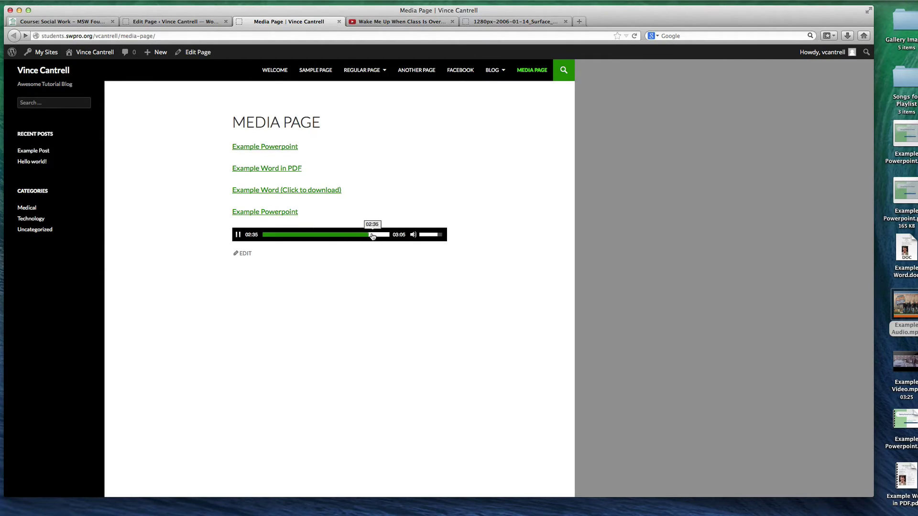
click(427, 235)
drag(438, 236, 447, 238)
click(239, 234)
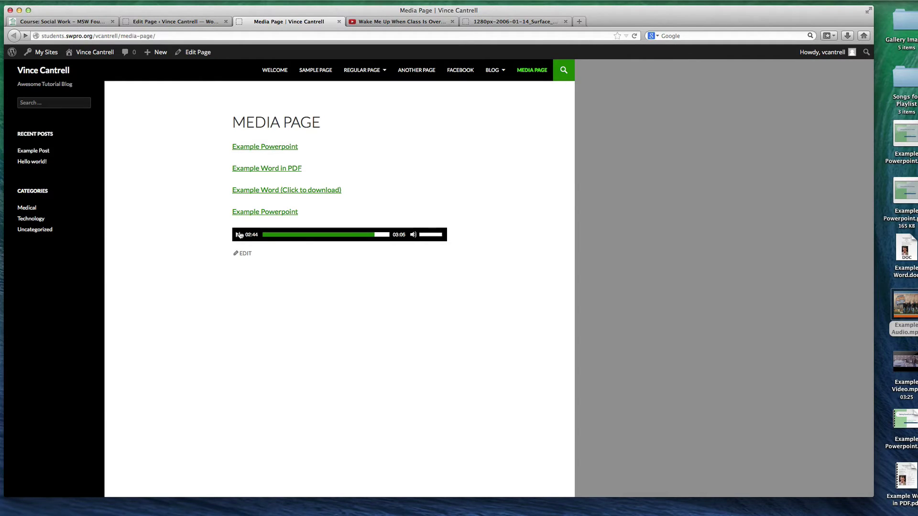
Preview the desktop file Example Video.mp4 in Quick Look
click(178, 24)
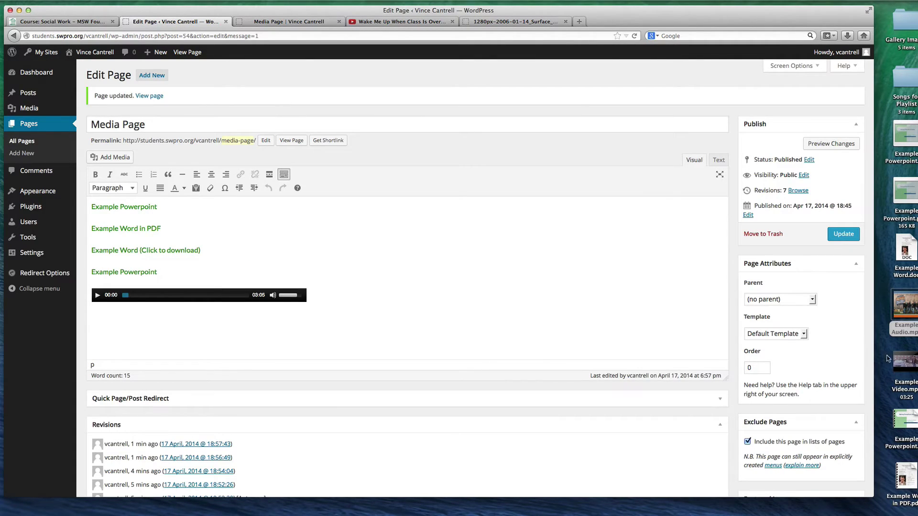
click(903, 363)
key(space)
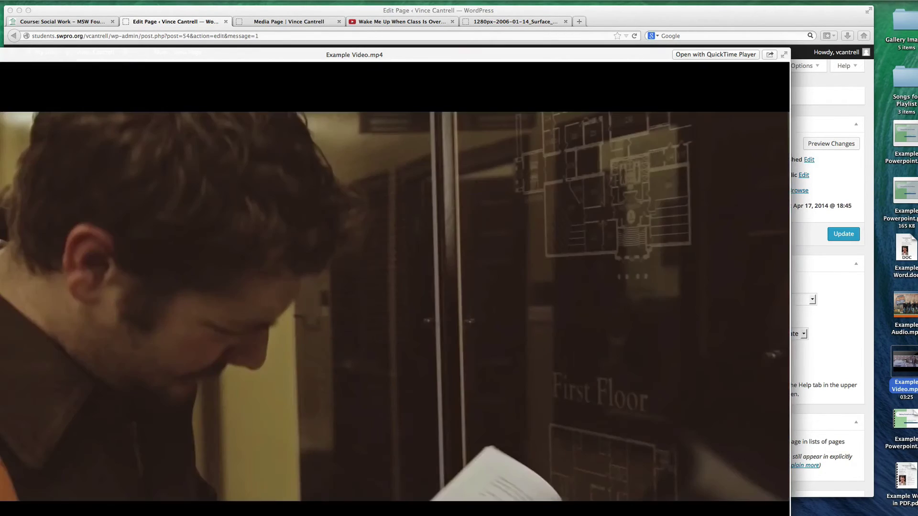
key(space)
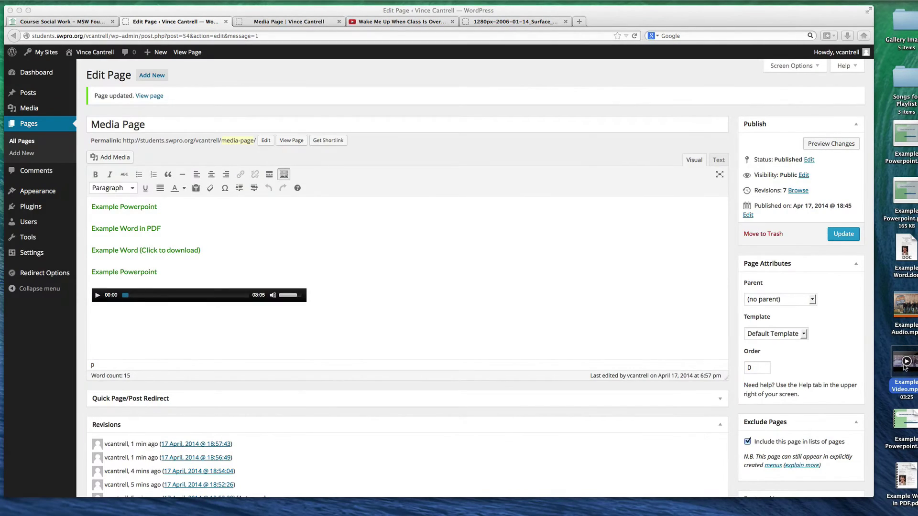
Drag Example Video.mp4 into the editor to upload it, which WordPress rejects as a disallowed file type
drag(904, 367, 296, 334)
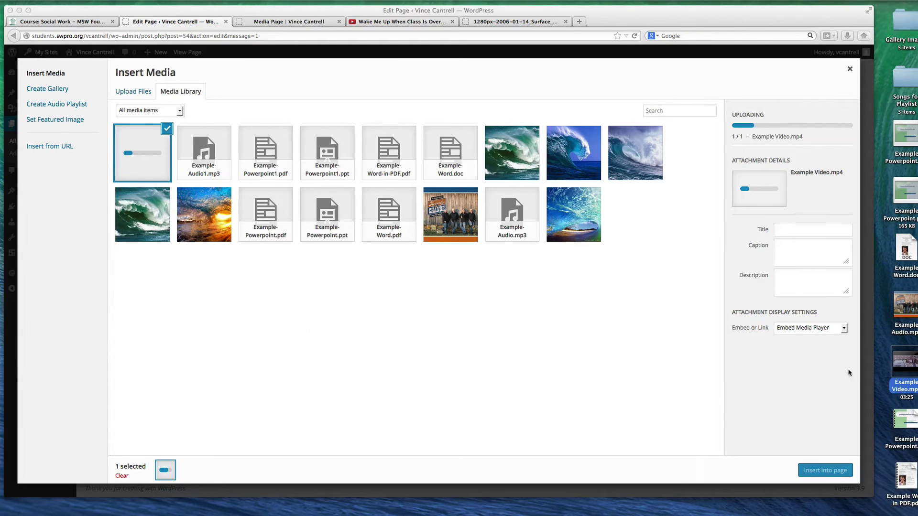
right_click(899, 369)
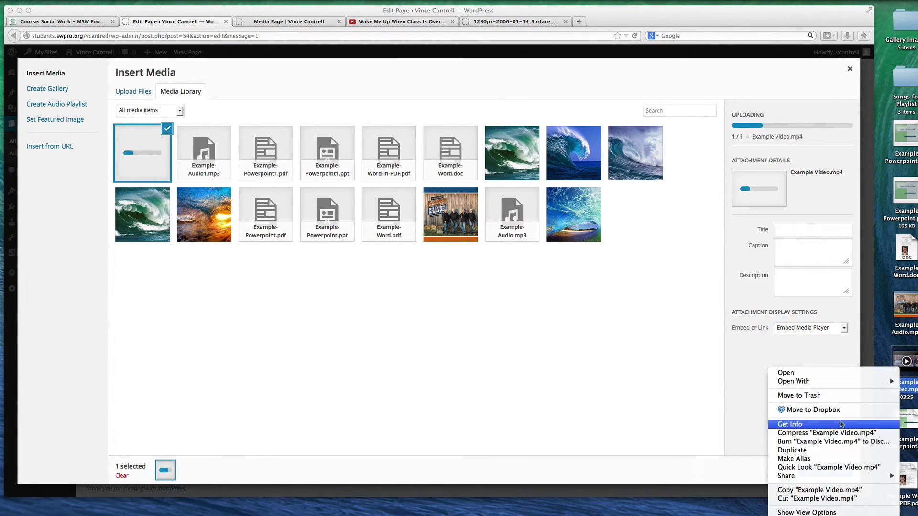
click(466, 352)
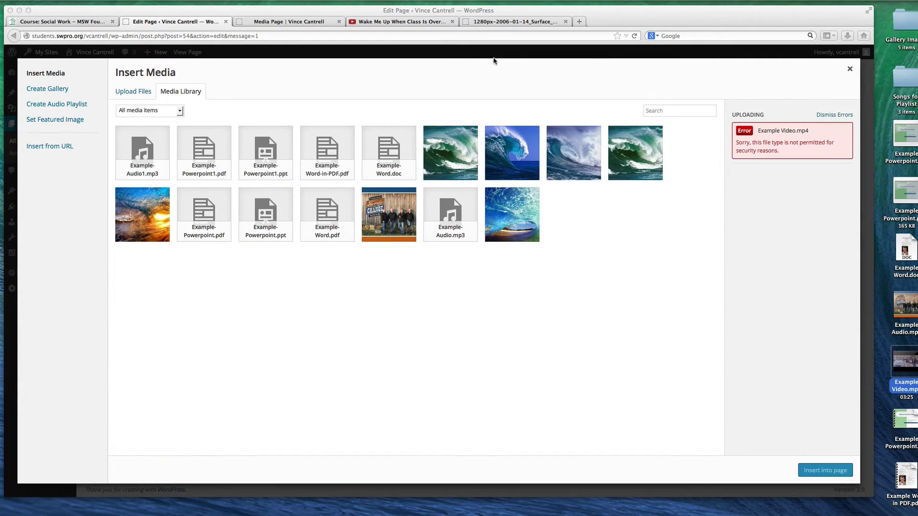
Retry the Example Video.mp4 upload as an embedded player, dismiss the error, and bring up the YouTube video
click(789, 150)
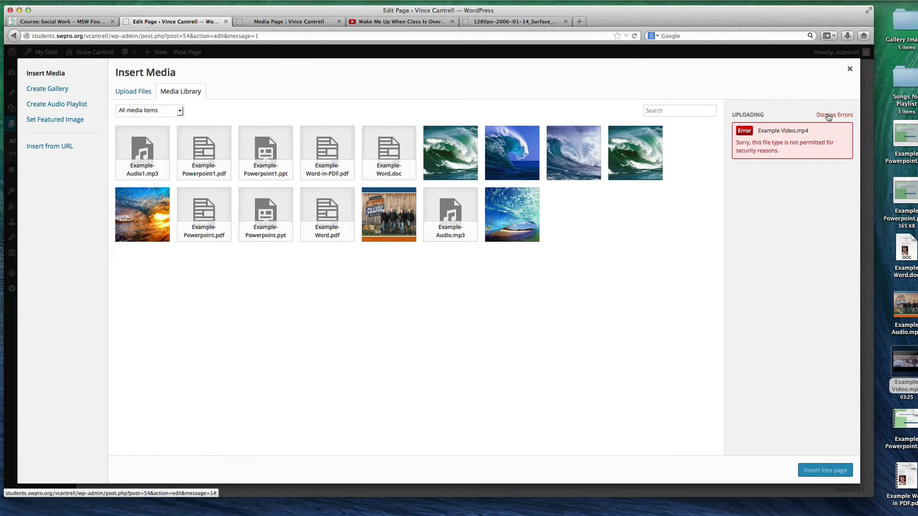
drag(905, 363, 612, 361)
click(812, 372)
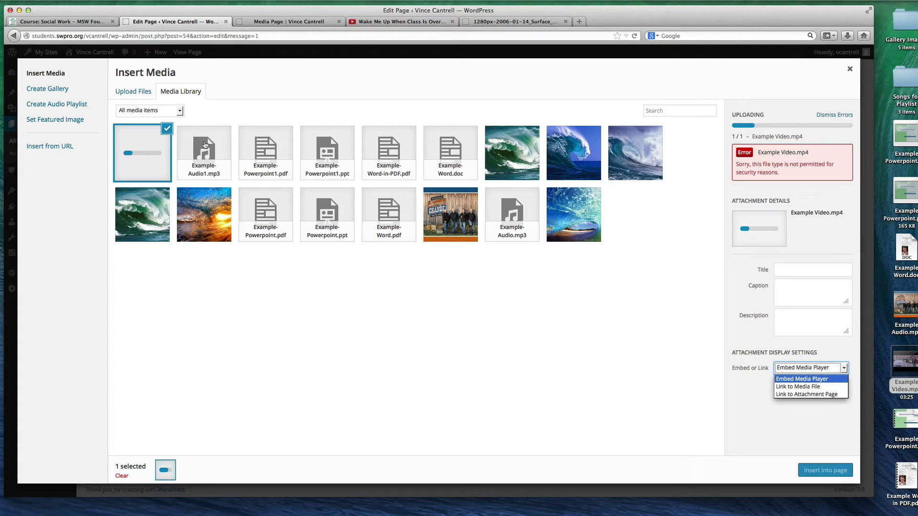
click(806, 133)
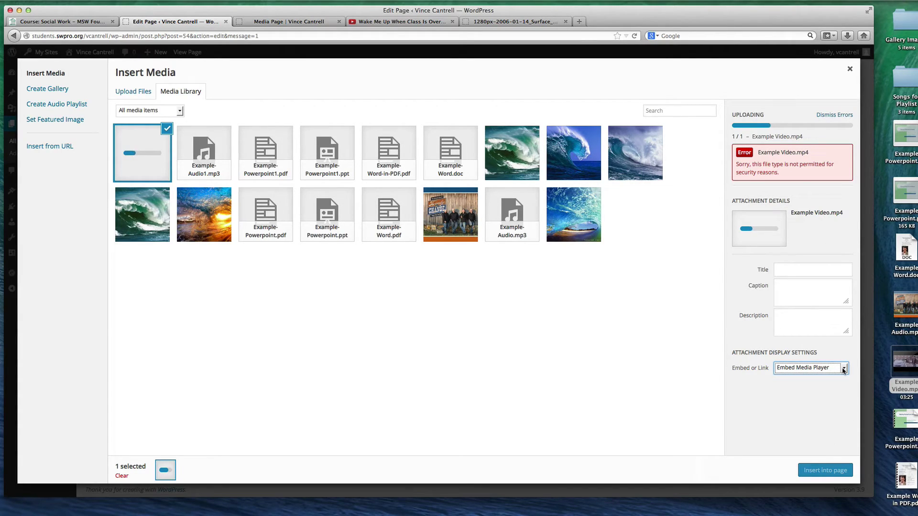
click(838, 115)
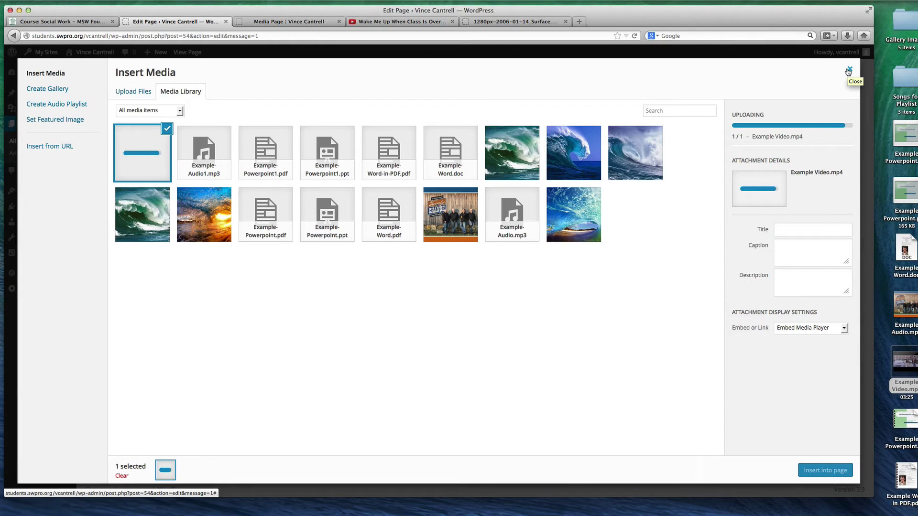
click(401, 22)
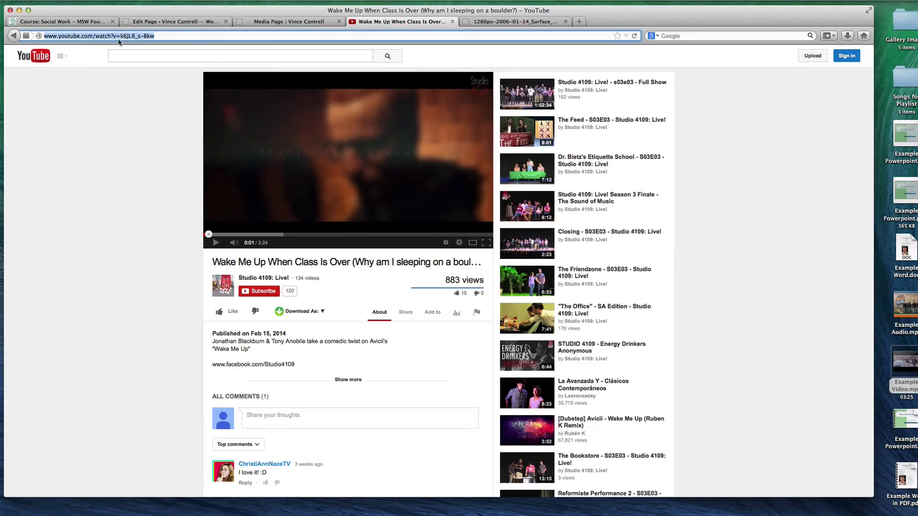
click(125, 105)
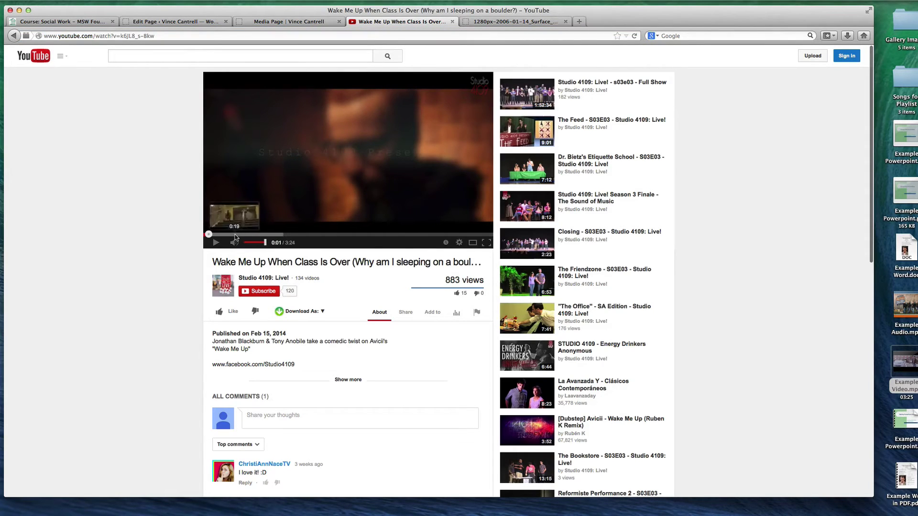
click(130, 36)
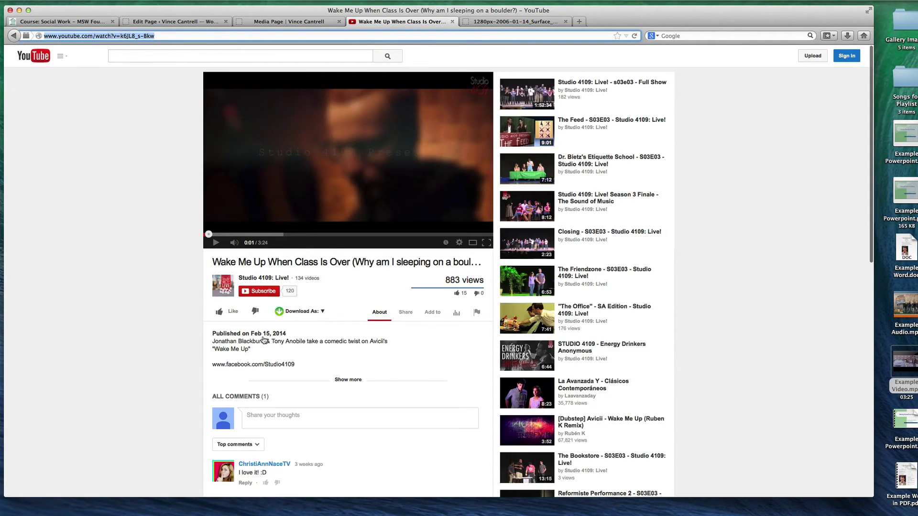
click(405, 314)
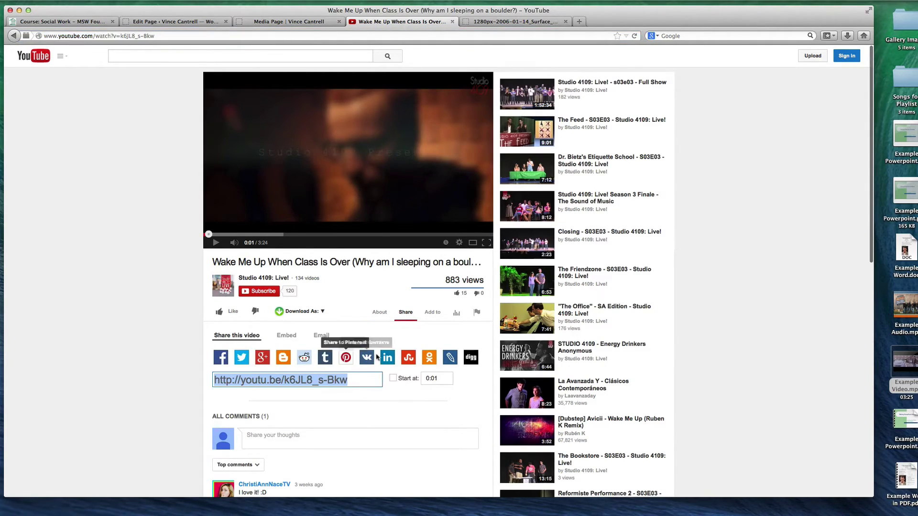
right_click(269, 380)
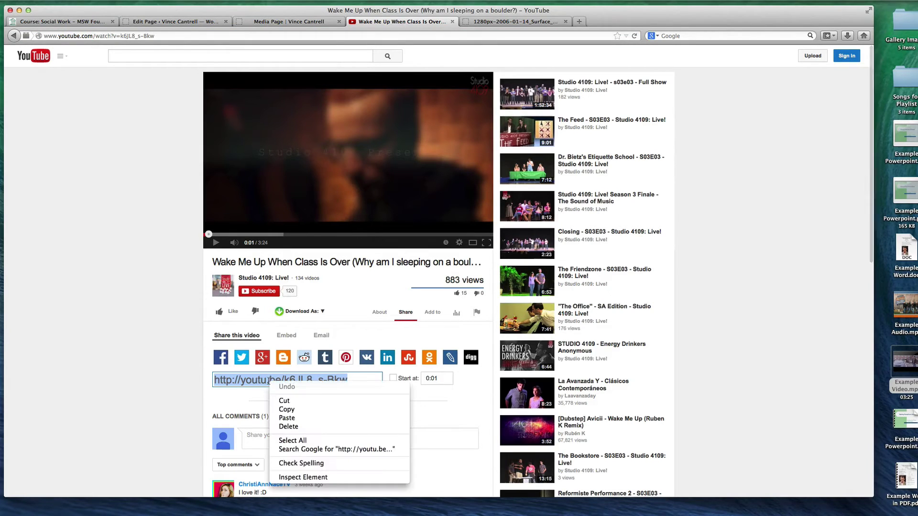
click(283, 409)
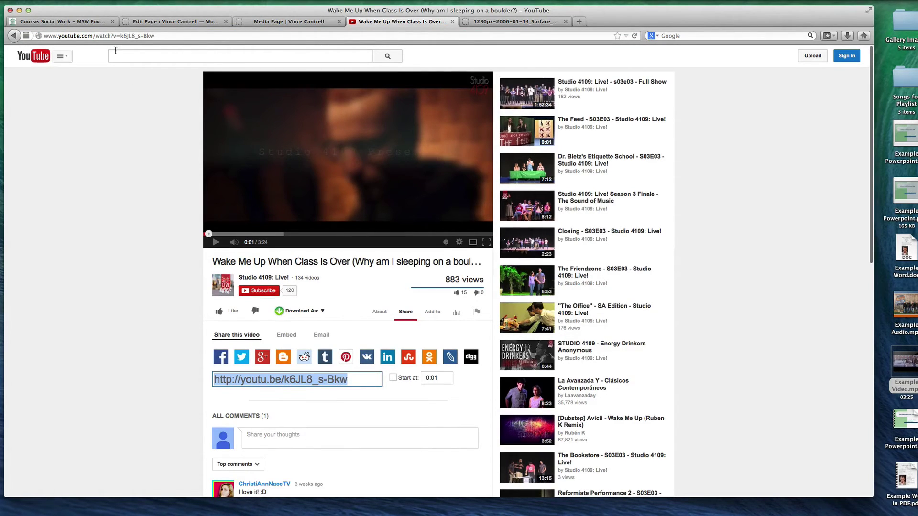
Dismiss the upload error, paste the youtu.be link below the audio player, and update the page
click(164, 23)
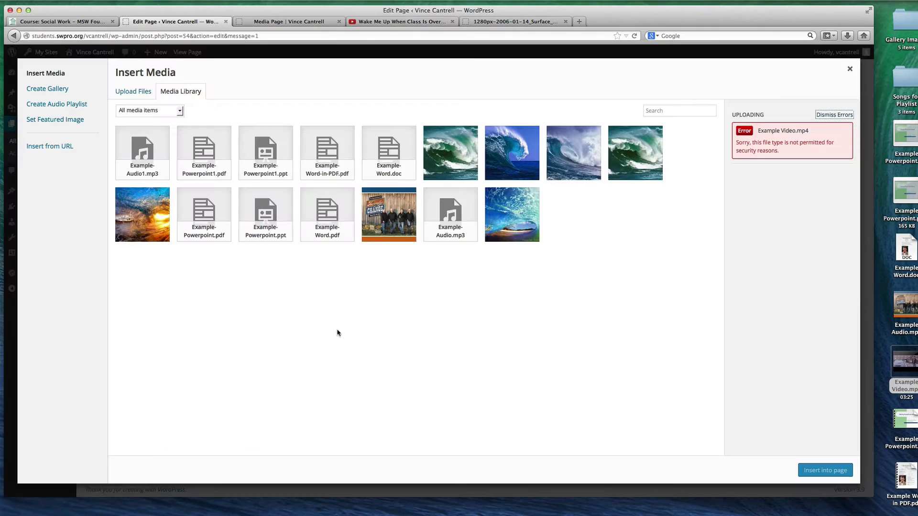
click(834, 114)
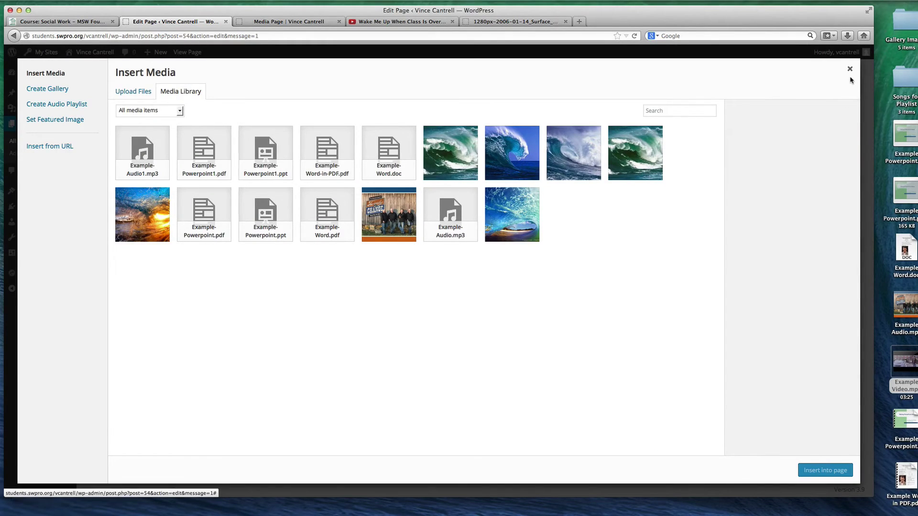
click(849, 69)
click(270, 329)
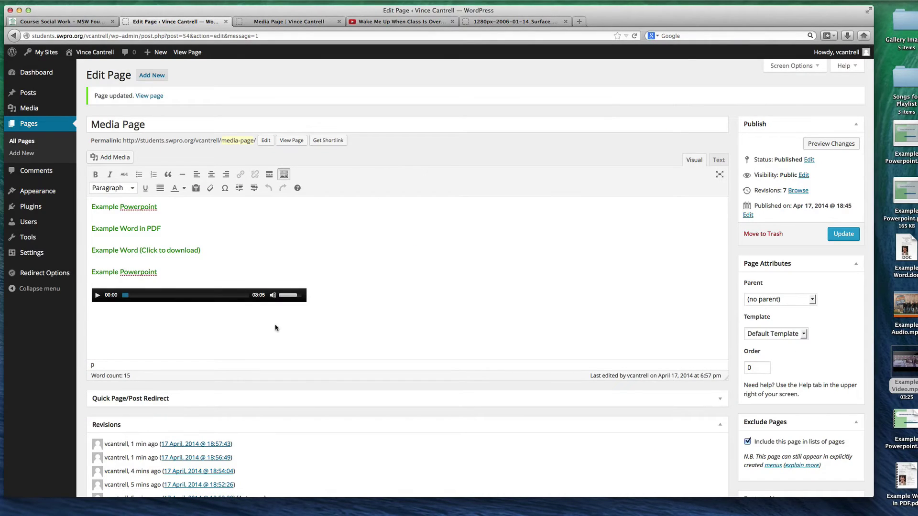
right_click(192, 319)
click(222, 359)
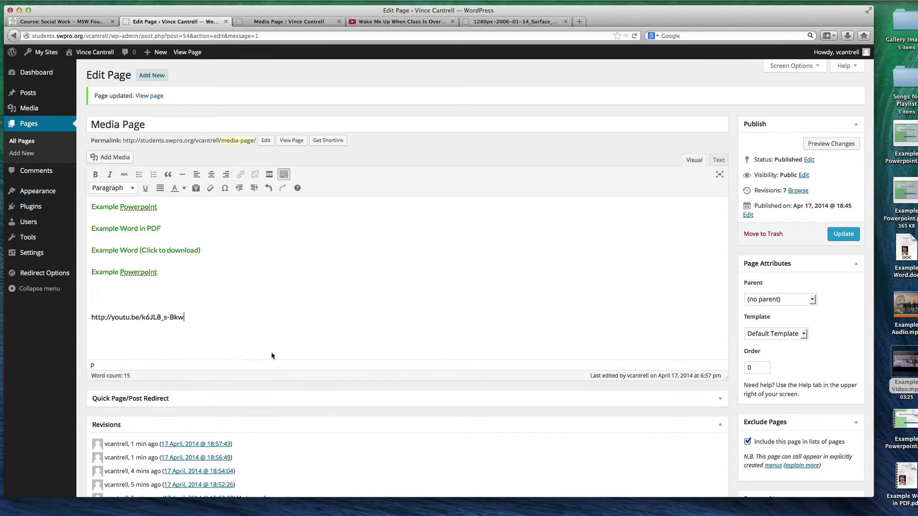
click(843, 233)
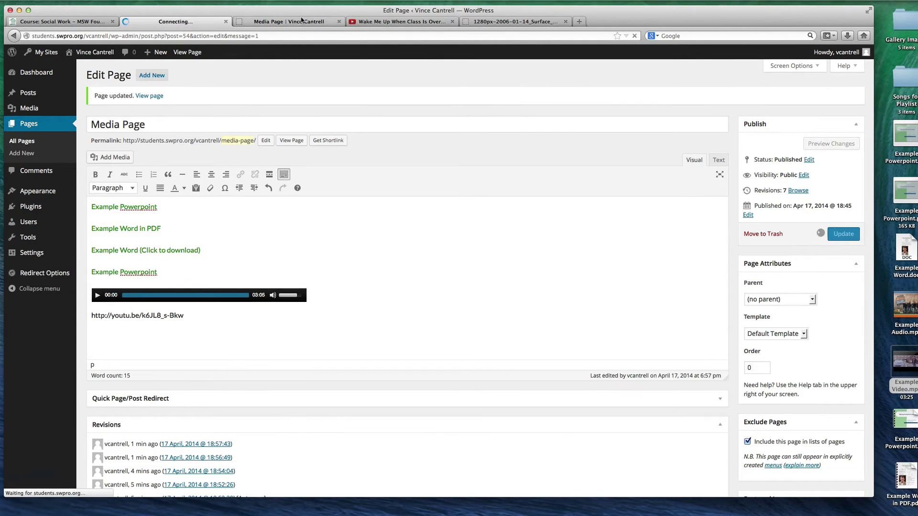
Play and pause the embedded YouTube video on the live Media Page, then return to editing
click(301, 22)
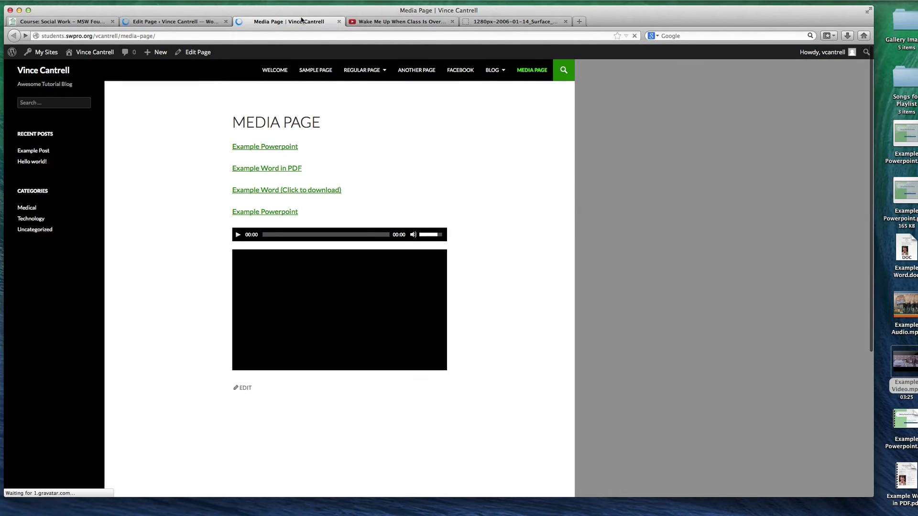
click(175, 21)
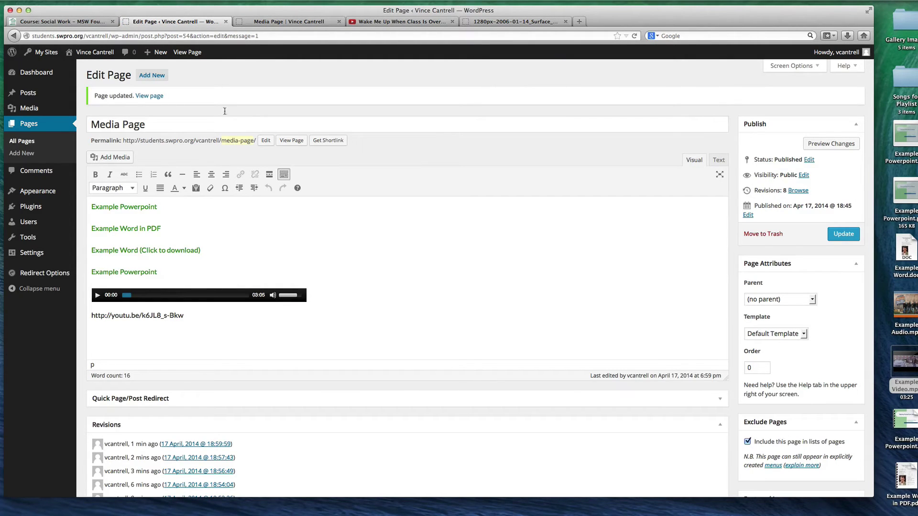
click(276, 20)
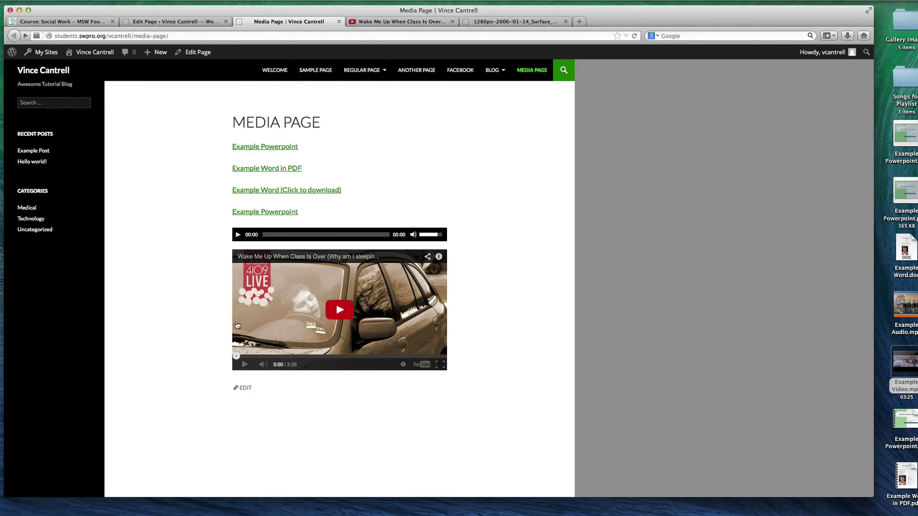
click(336, 317)
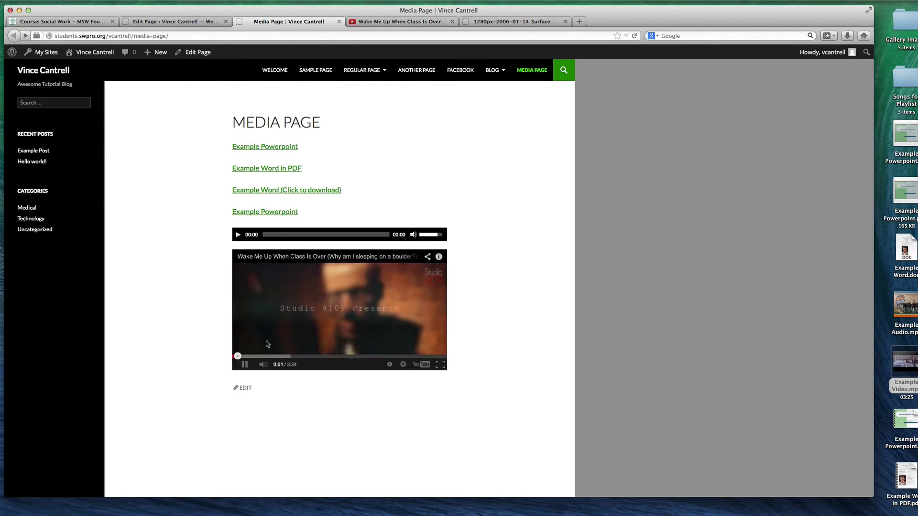
click(245, 365)
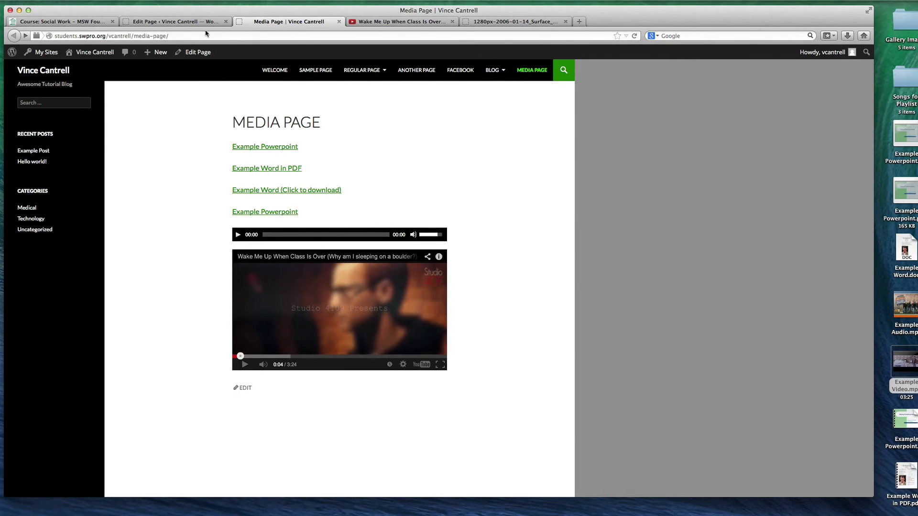
click(194, 22)
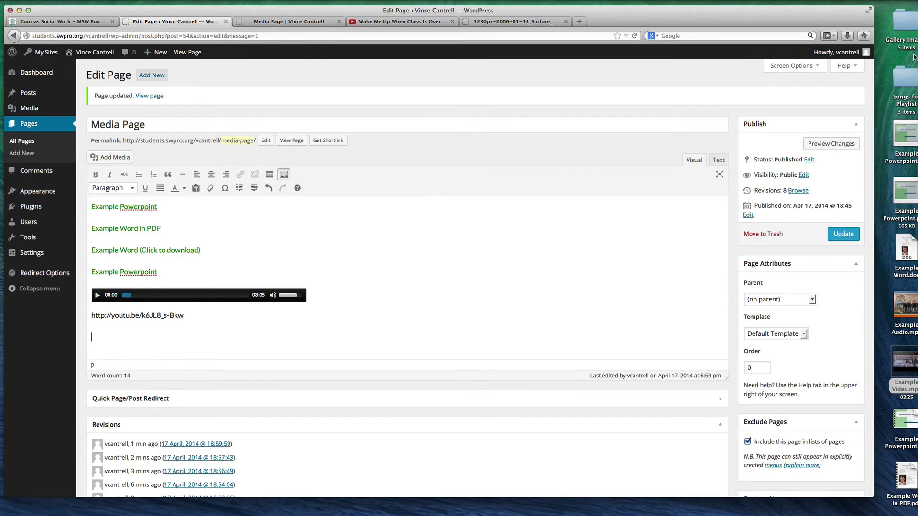
Upload the sunset wave photo from Gallery Images and insert it with Alignment None at Full Size
double_click(910, 24)
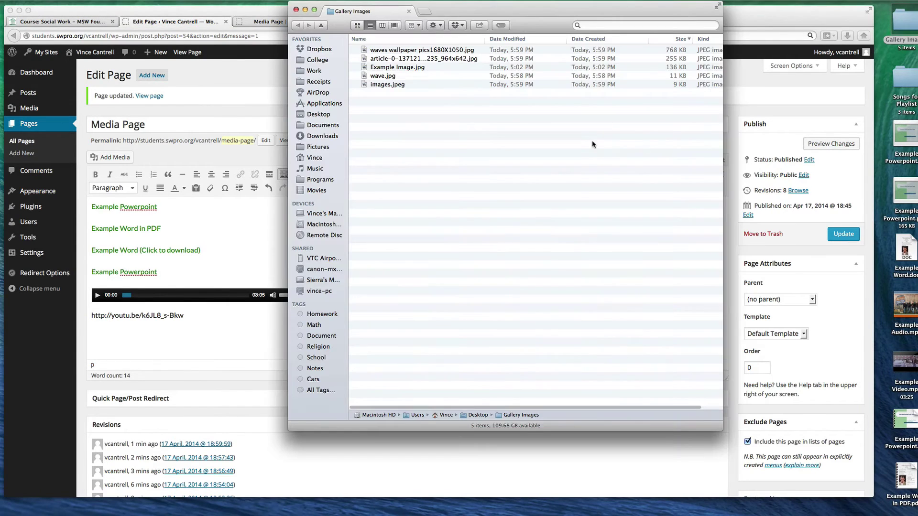
drag(473, 16, 657, 53)
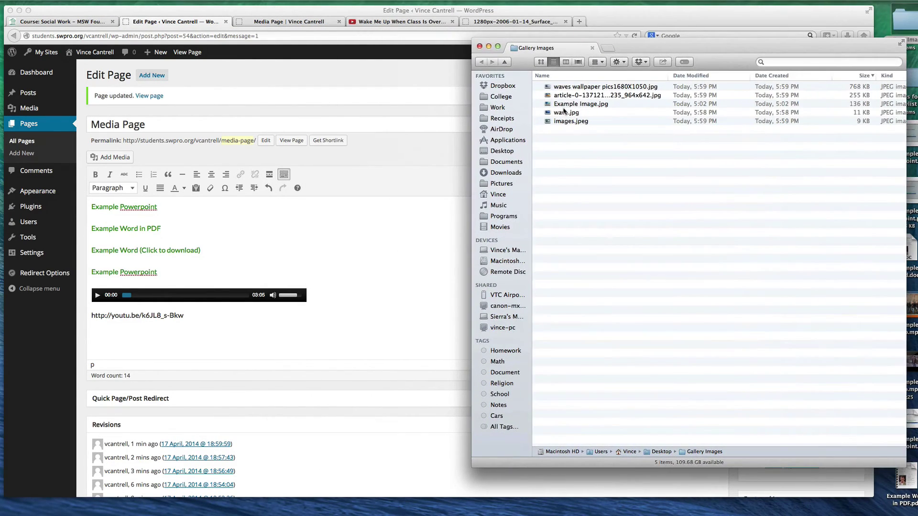
drag(584, 95, 160, 353)
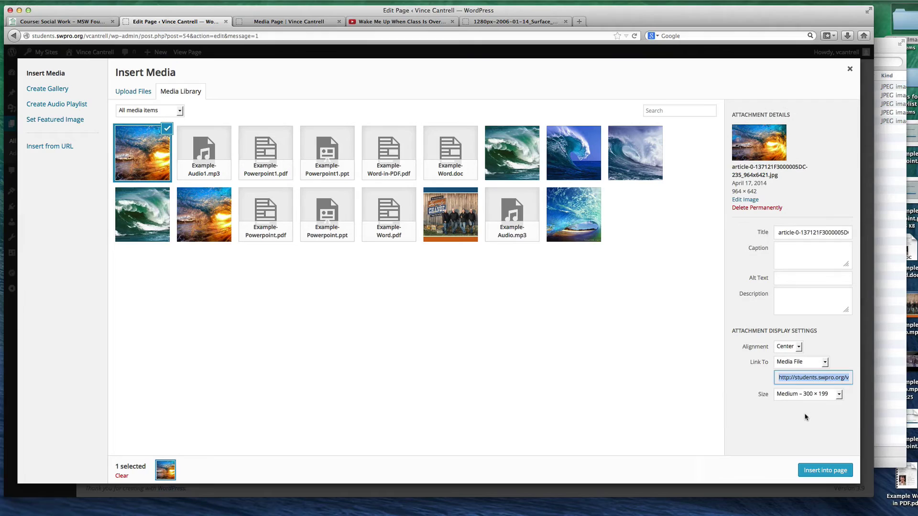
click(794, 348)
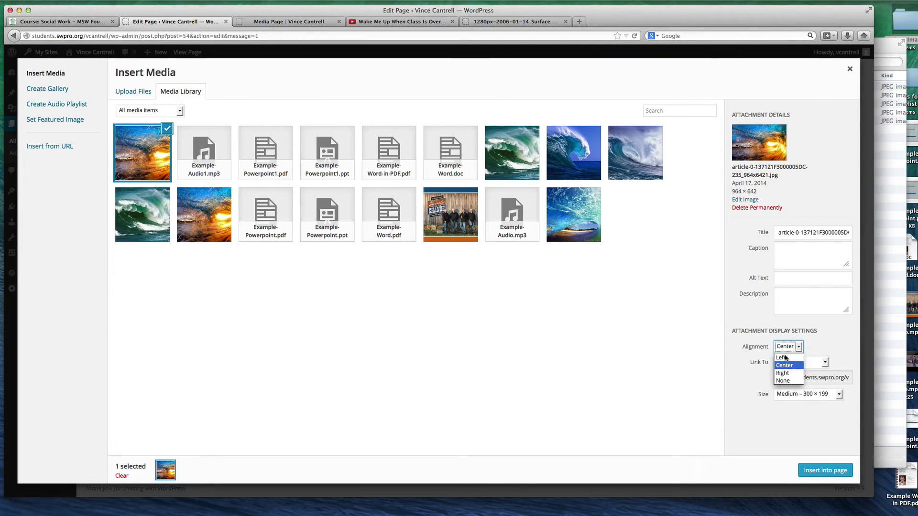
click(791, 381)
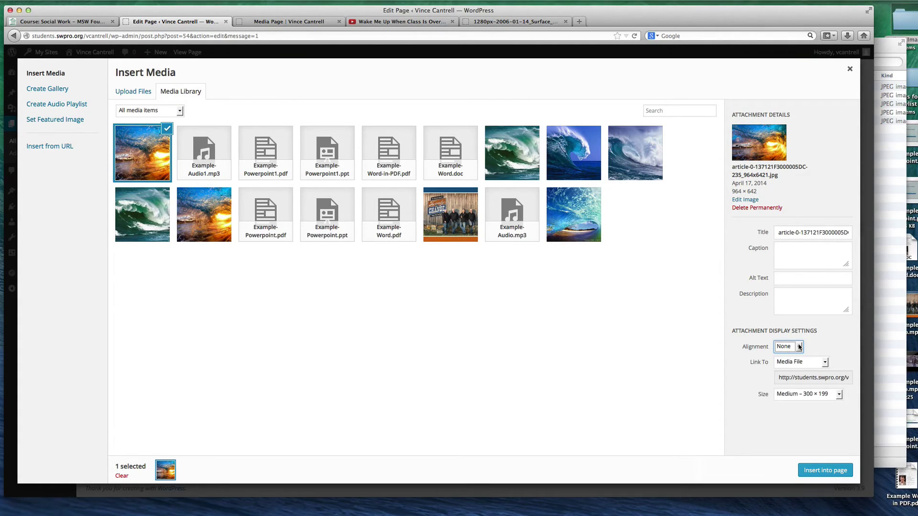
click(804, 398)
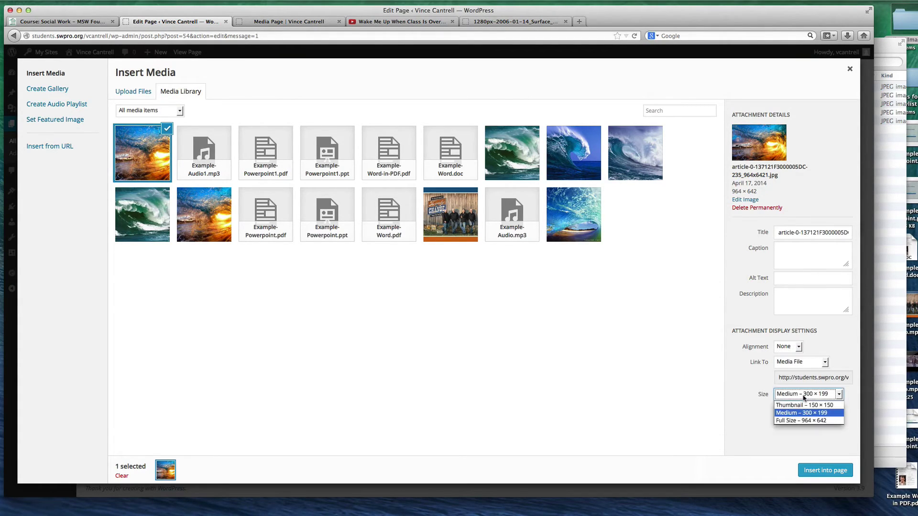
click(802, 420)
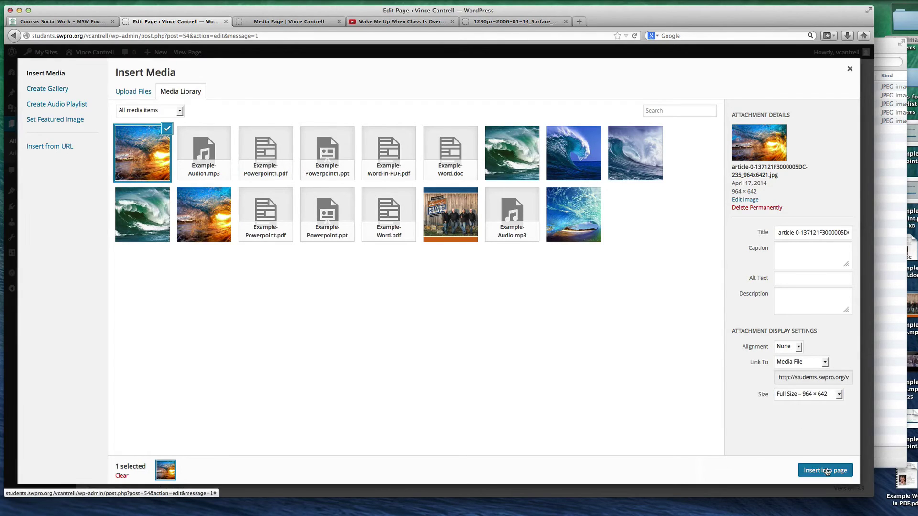
click(825, 470)
scroll(435, 315, down, 5)
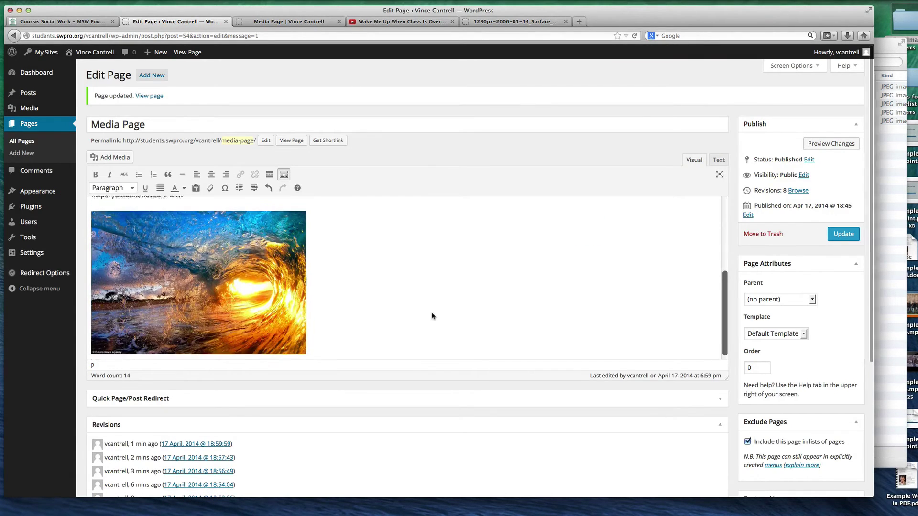
click(843, 212)
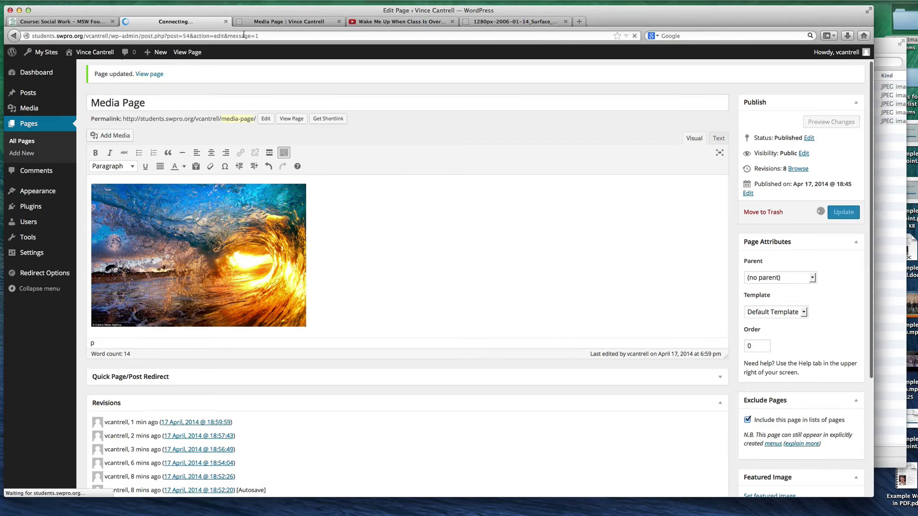
click(263, 22)
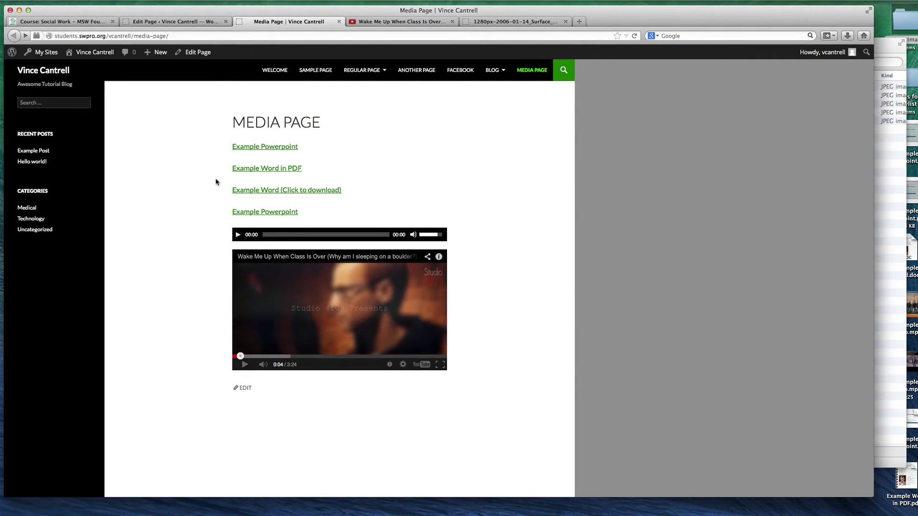
click(258, 36)
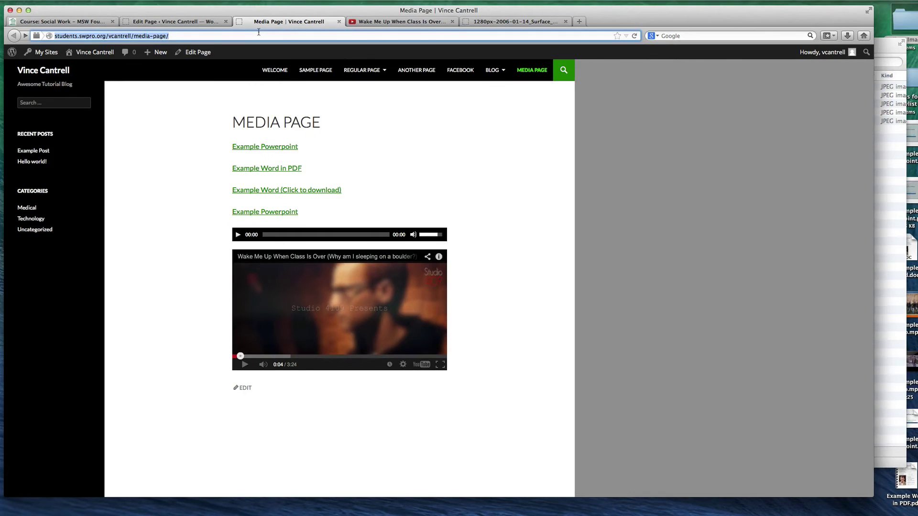
key(Return)
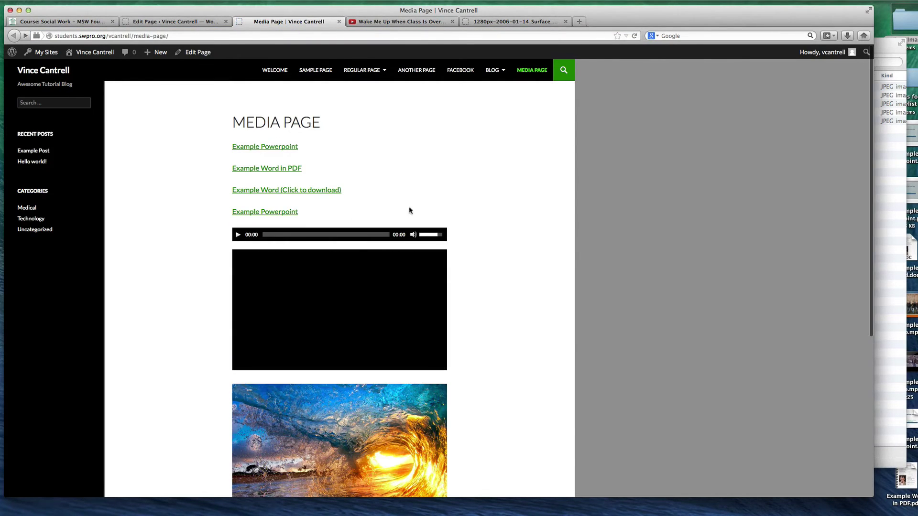
scroll(478, 220, down, 5)
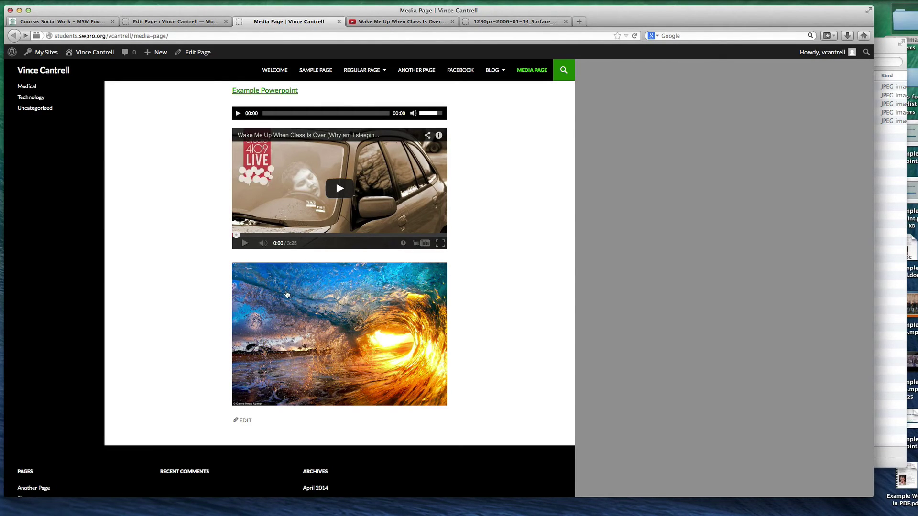
click(287, 294)
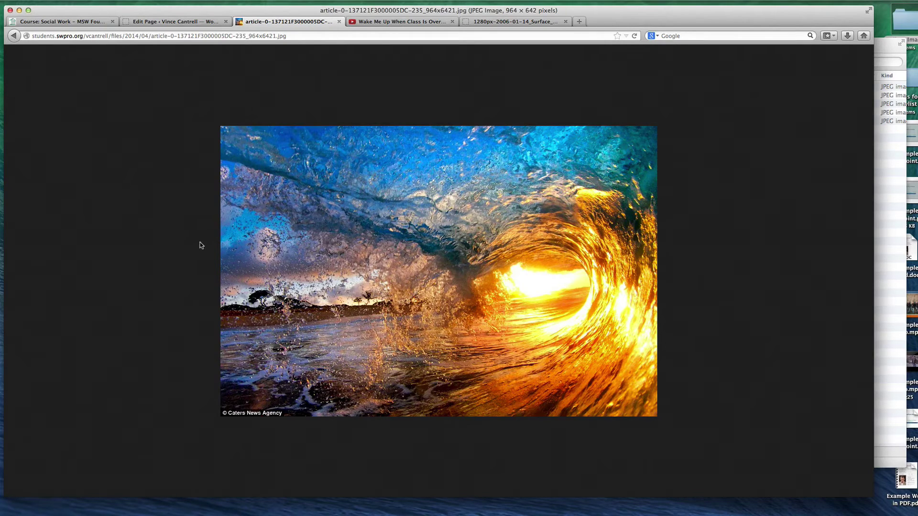
key(super+Left)
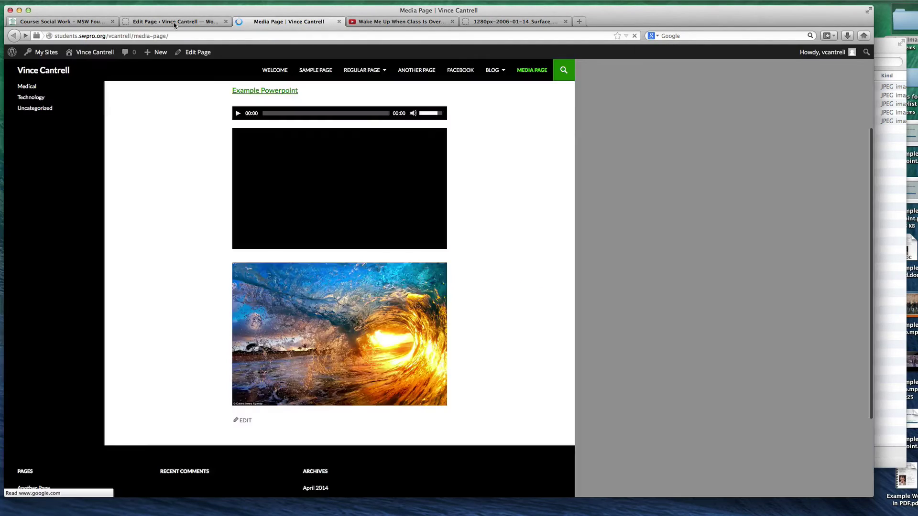
click(173, 22)
scroll(270, 315, down, 3)
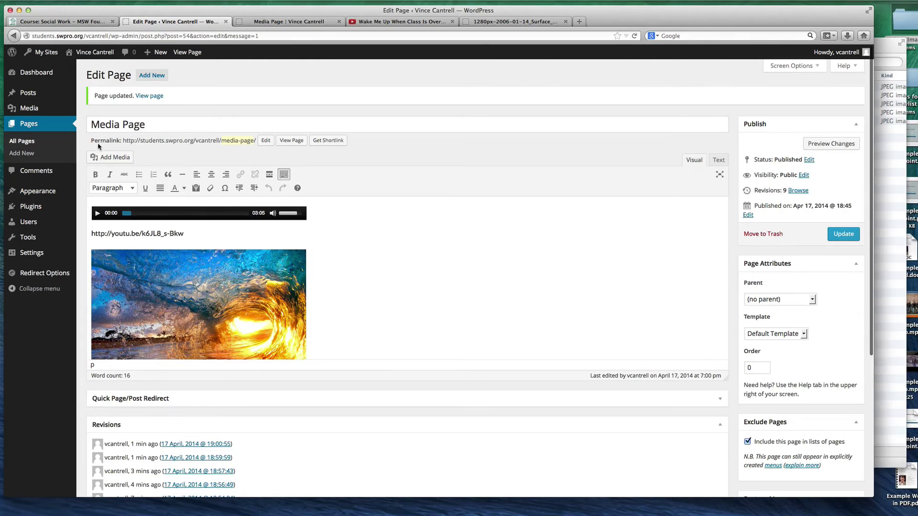
Insert the wave photo from the Media Library at Full Size with Link To set to None
click(103, 157)
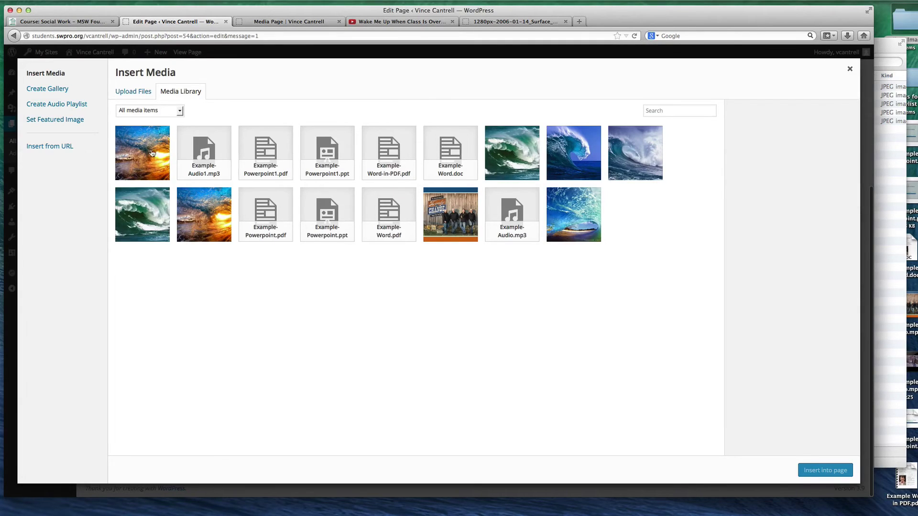
click(152, 153)
click(807, 393)
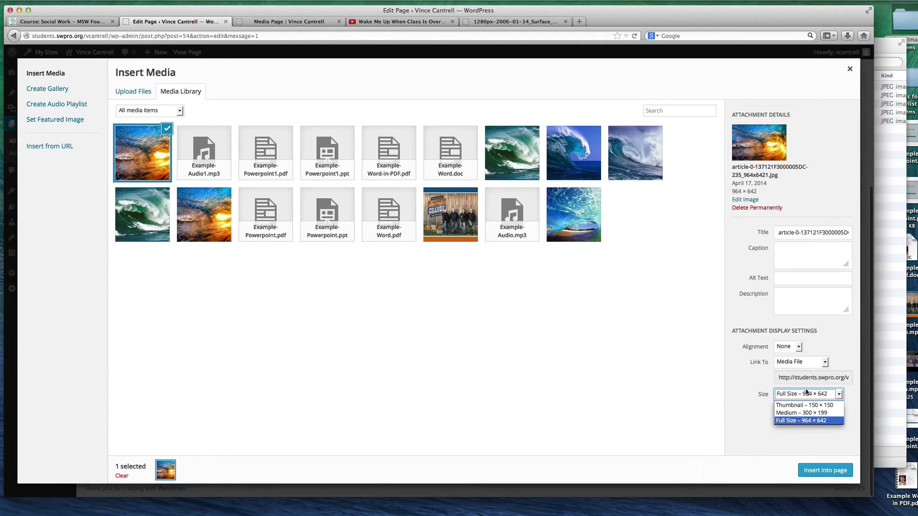
click(745, 370)
click(804, 363)
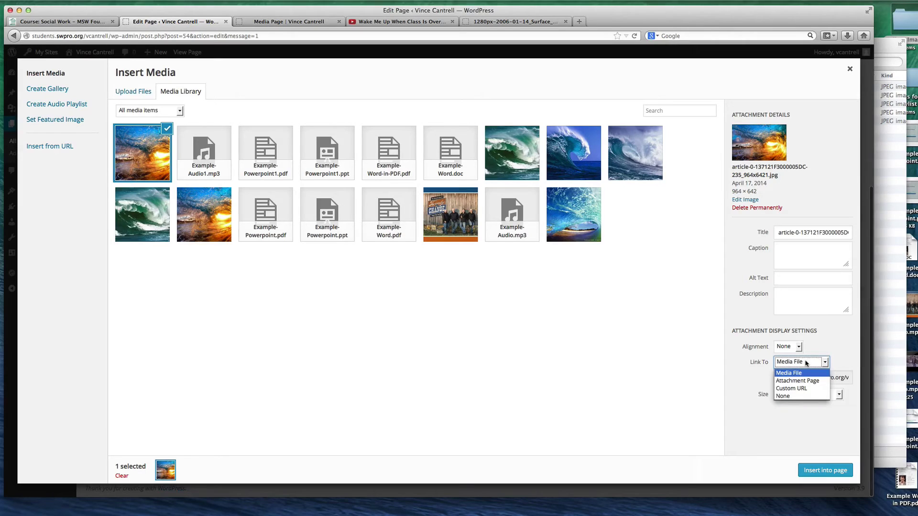
click(792, 396)
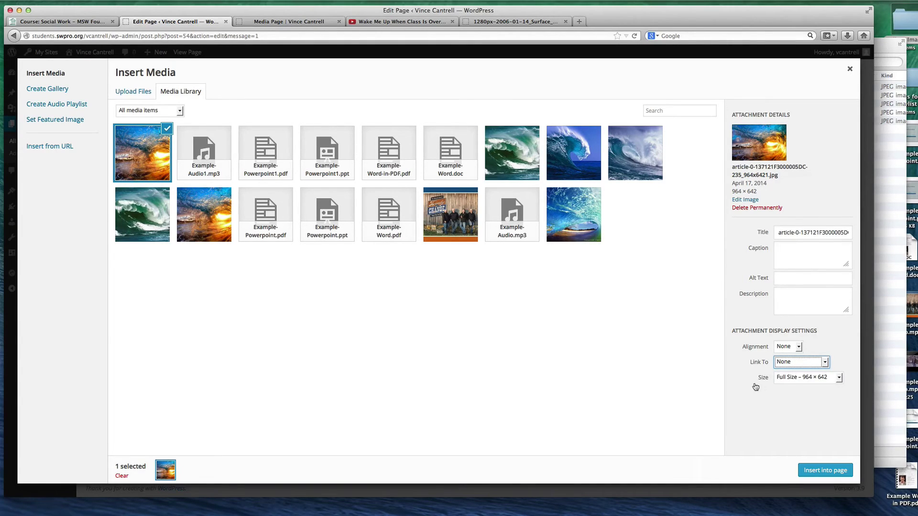
click(825, 470)
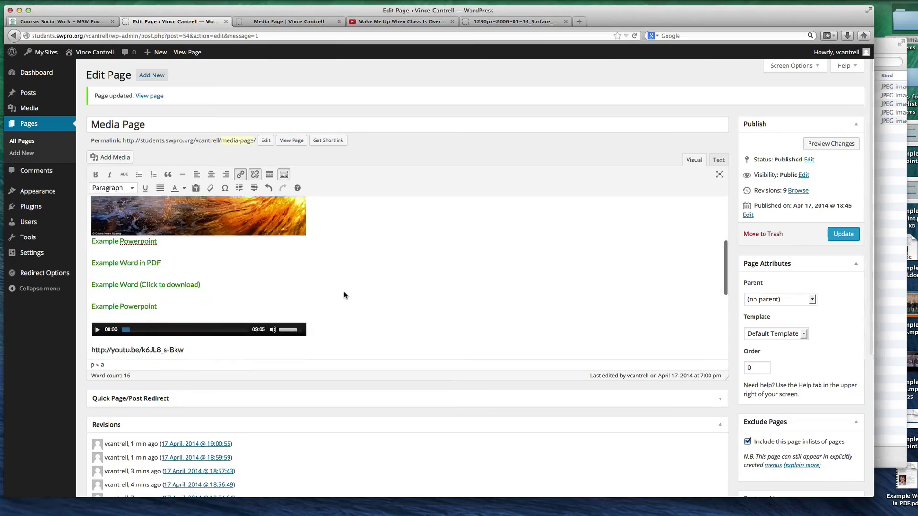
Select the wave image at the top of the page and update the page
scroll(343, 289, up, 10)
click(238, 260)
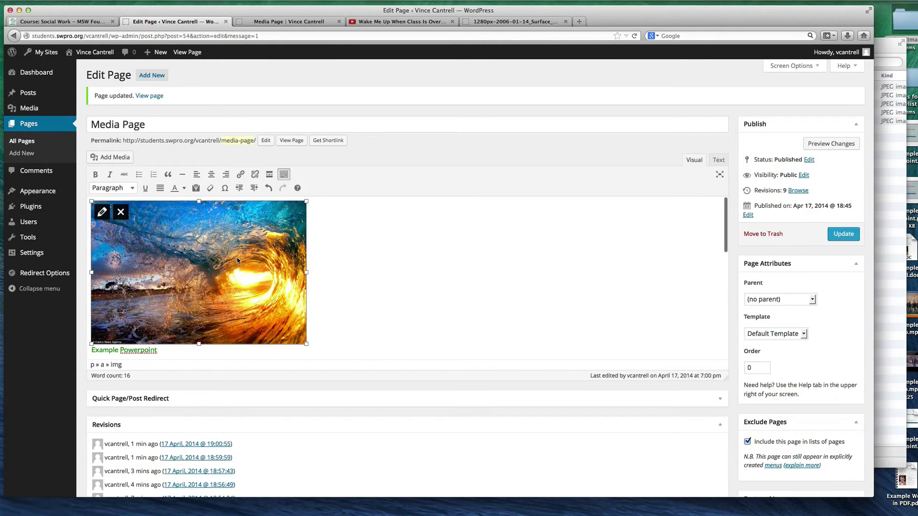
scroll(262, 262, down, 5)
scroll(409, 297, up, 10)
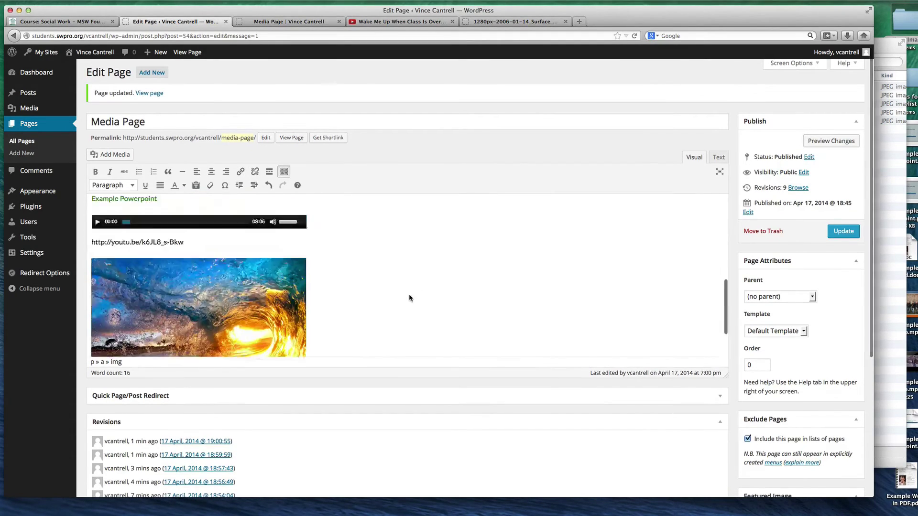
click(843, 234)
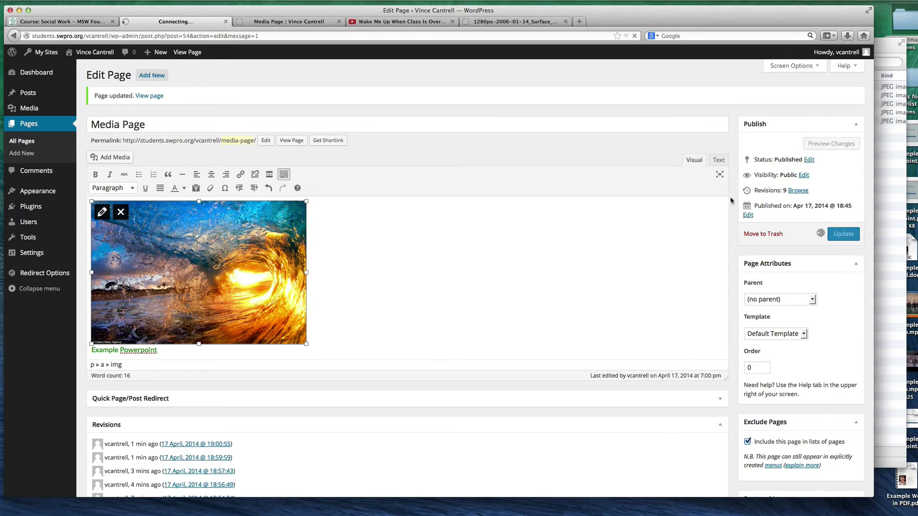
Reload the live Media Page, confirm the top wave image opens the Powerpoint PDF, then return to editing
click(276, 25)
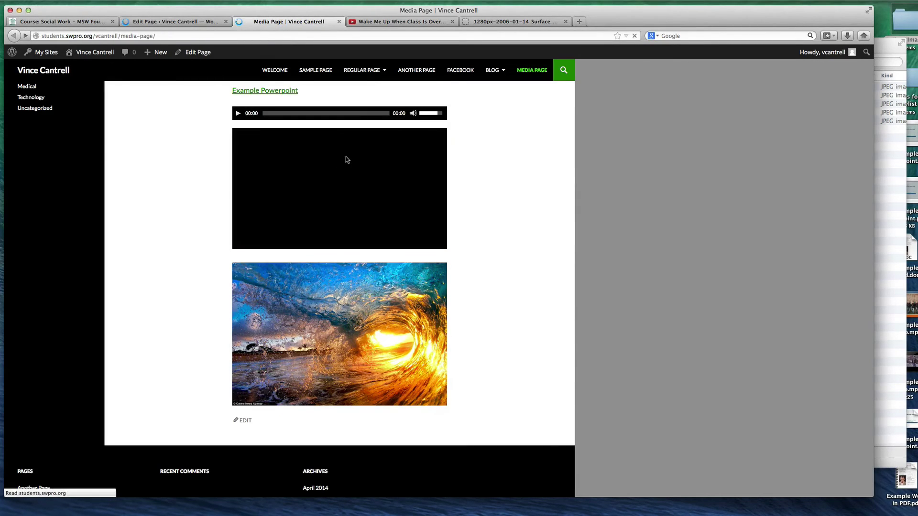
key(super+r)
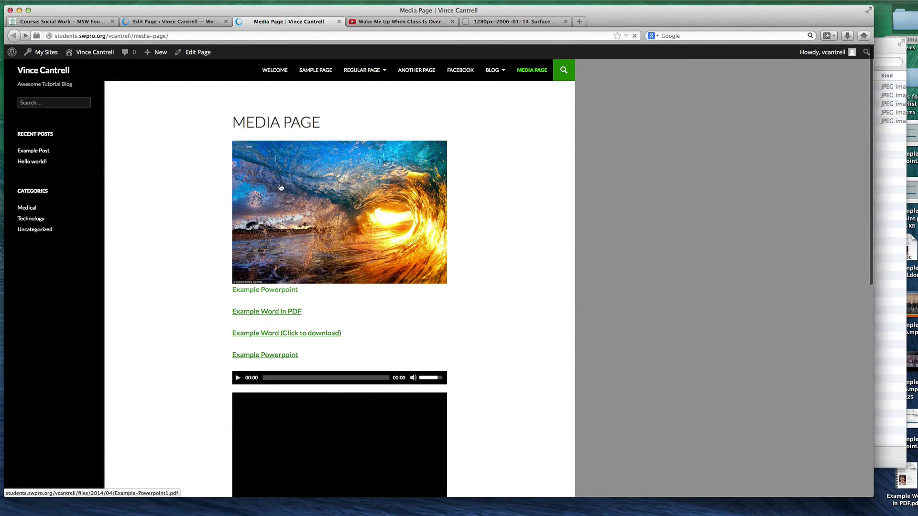
click(266, 289)
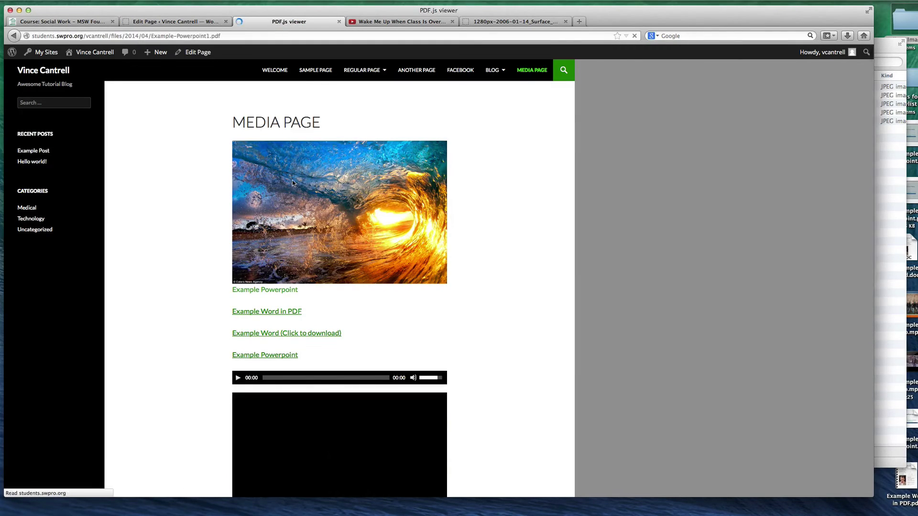
key(super+Left)
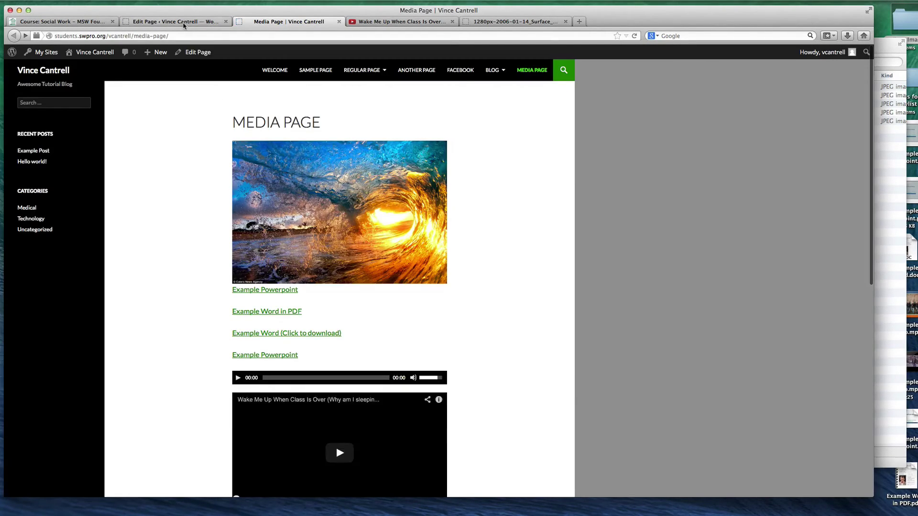
click(184, 24)
Select the top wave image and view its Image Details, closing without changes
click(108, 228)
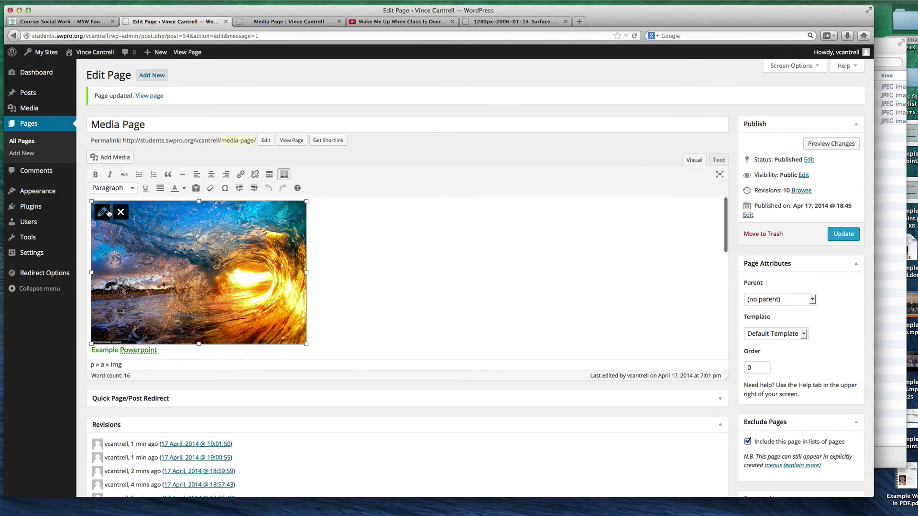
click(105, 212)
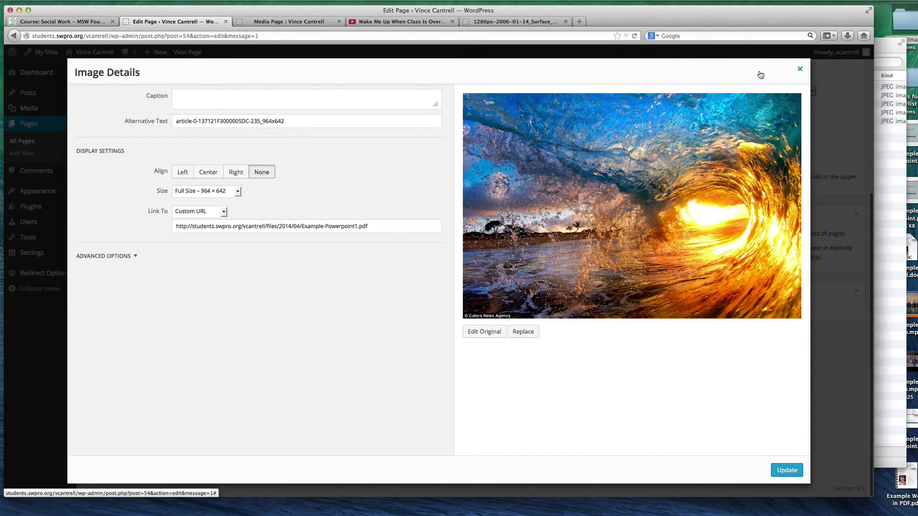
click(800, 69)
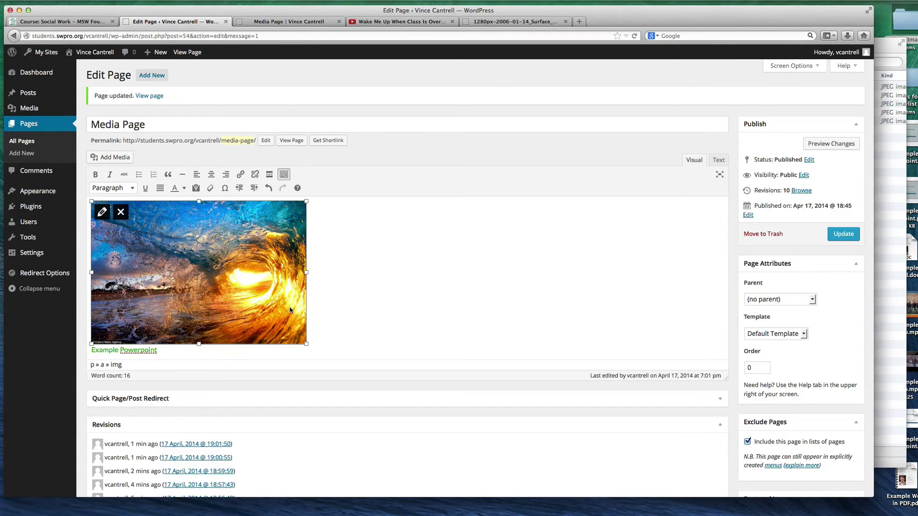
scroll(269, 290, up, 3)
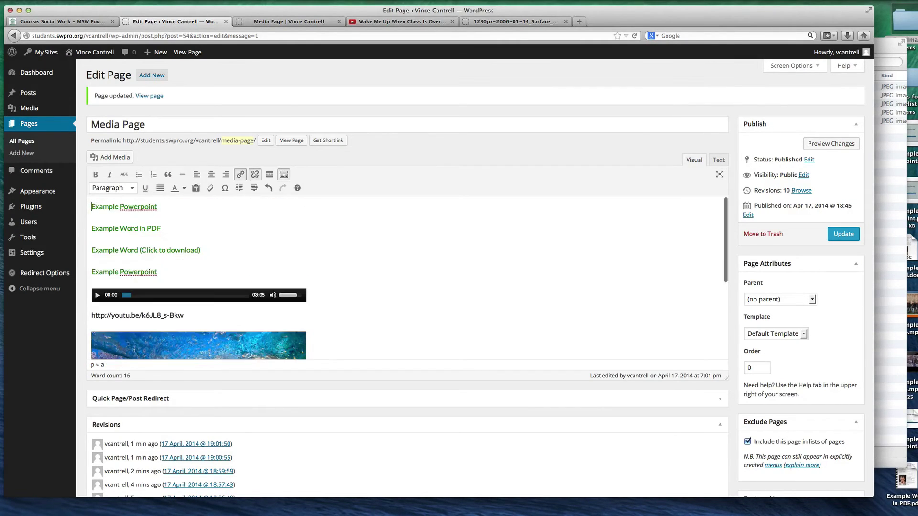
scroll(311, 192, down, 8)
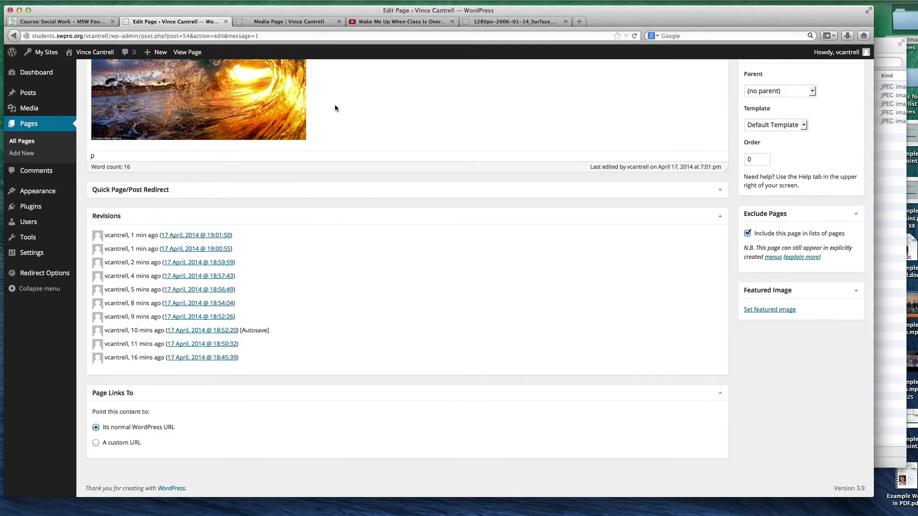
scroll(337, 110, up, 5)
scroll(342, 275, up, 4)
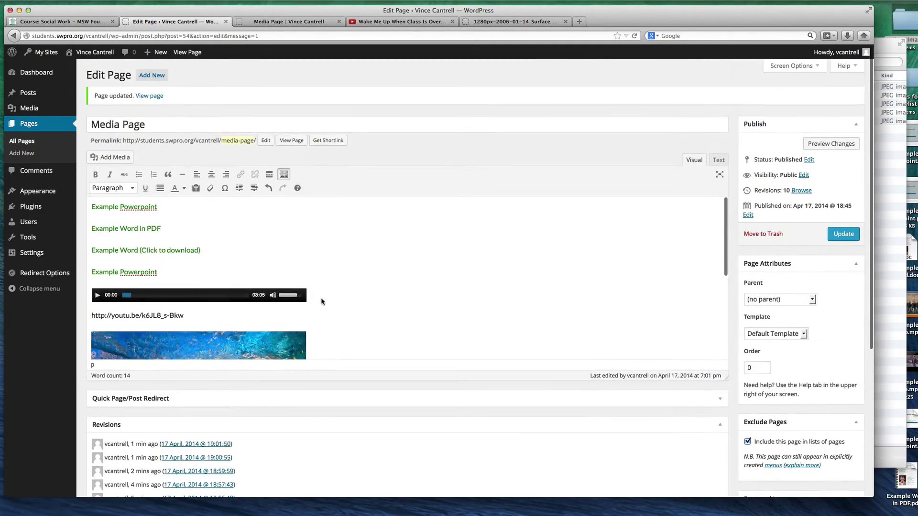
scroll(322, 285, down, 5)
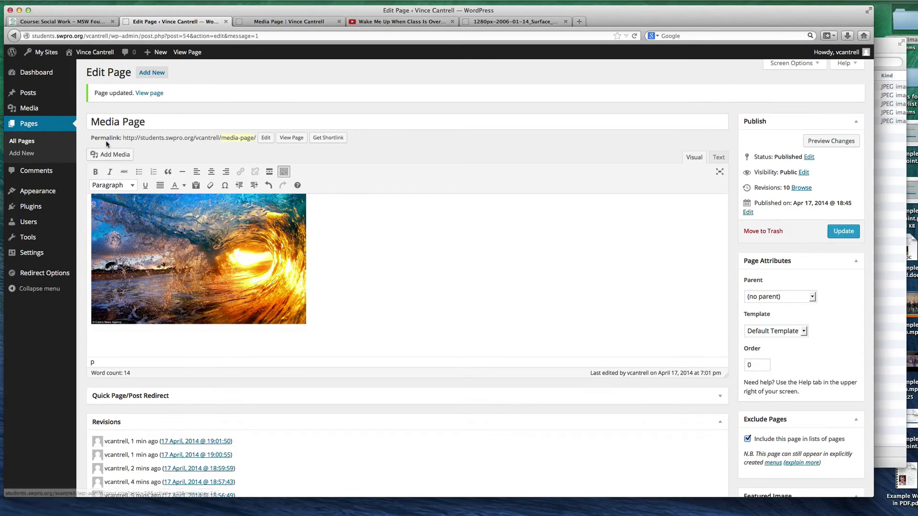
Insert the sunset wave image with Link To None below the existing one and update the page
click(120, 155)
click(146, 165)
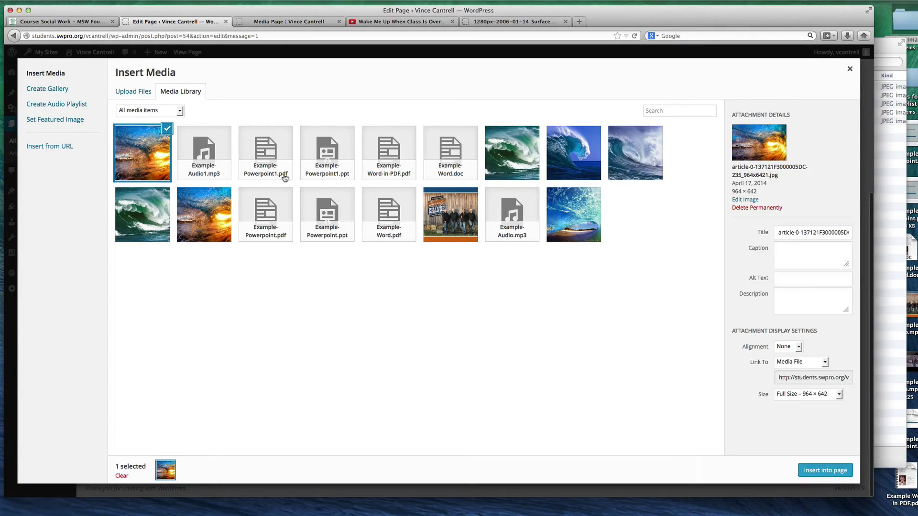
click(799, 362)
click(796, 398)
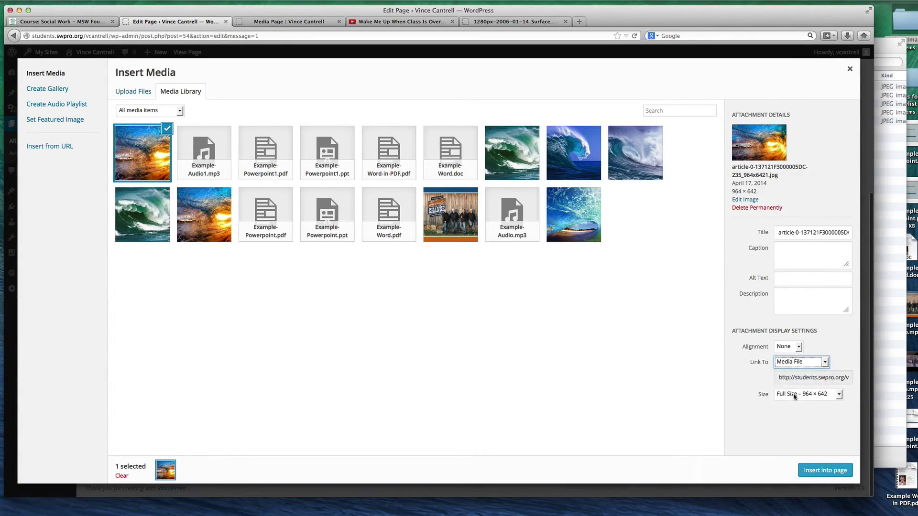
click(825, 470)
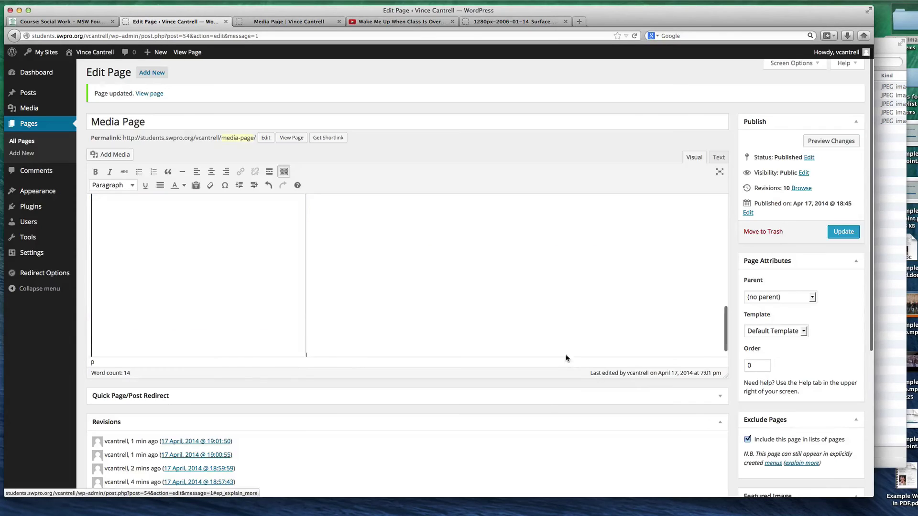
click(843, 231)
Reload the live Media Page, open a wave image's full 964 × 642 JPEG, then go back
click(239, 24)
key(super+r)
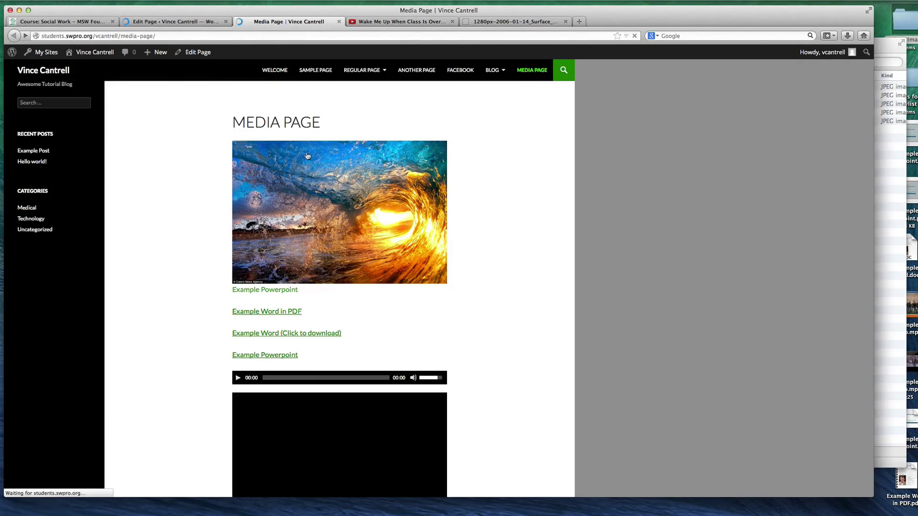
scroll(286, 215, down, 10)
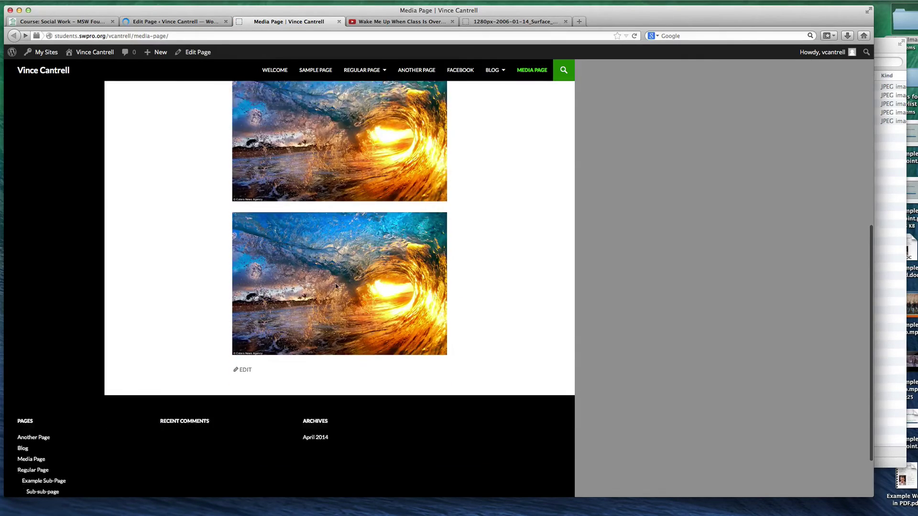
scroll(319, 245, up, 3)
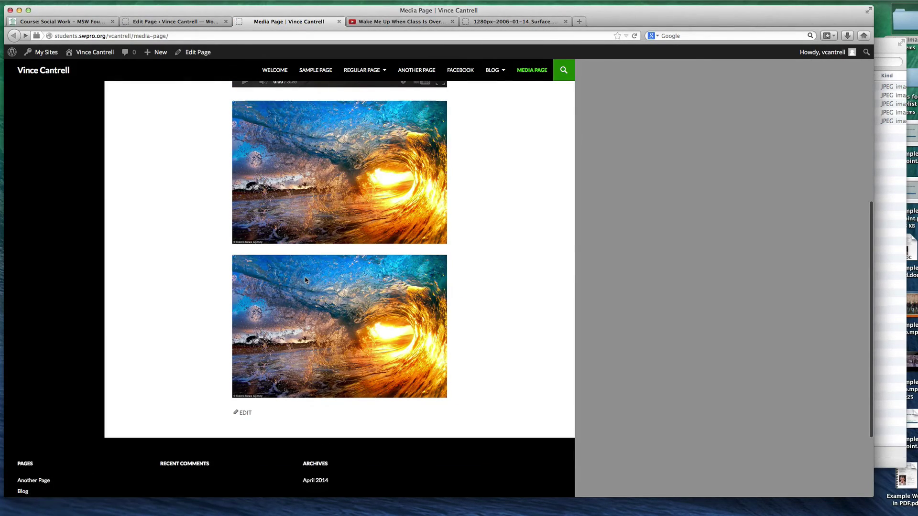
drag(306, 281, 367, 302)
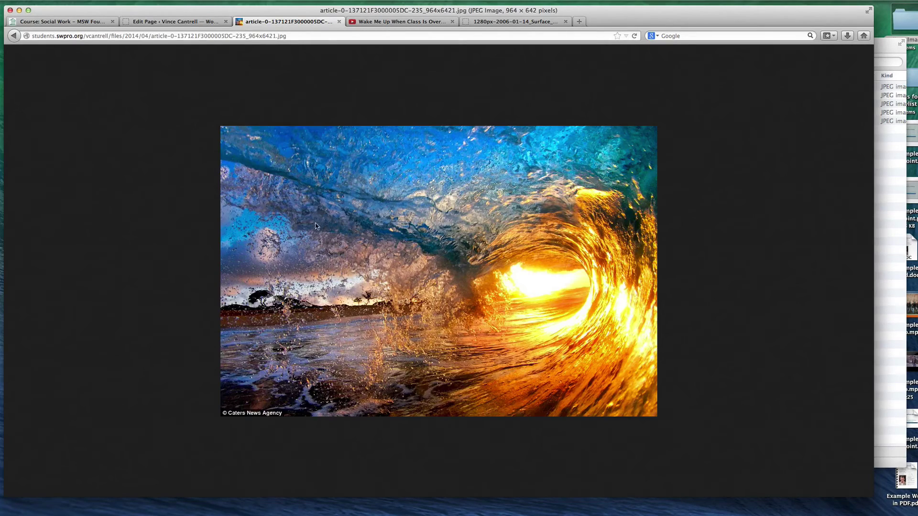
key(super+Left)
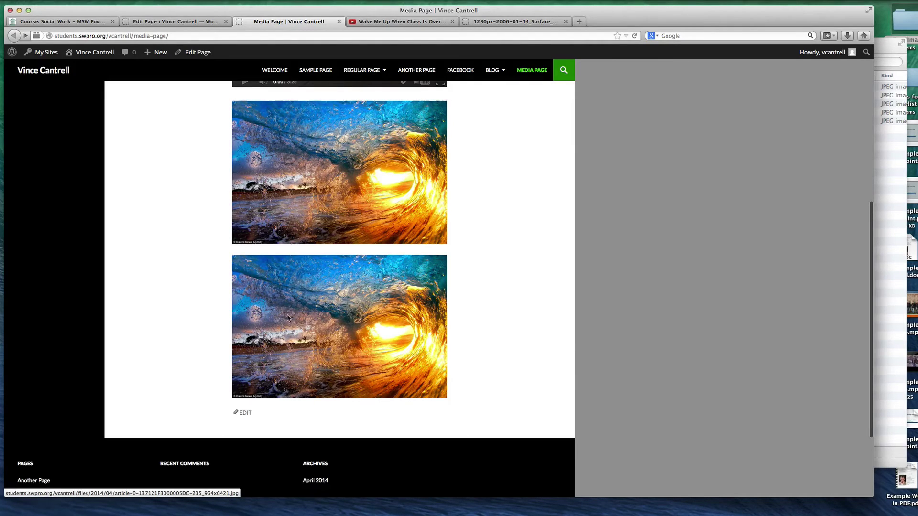
Remove the link from the wave image below the YouTube link and resize it to Medium 300 × 199
click(175, 21)
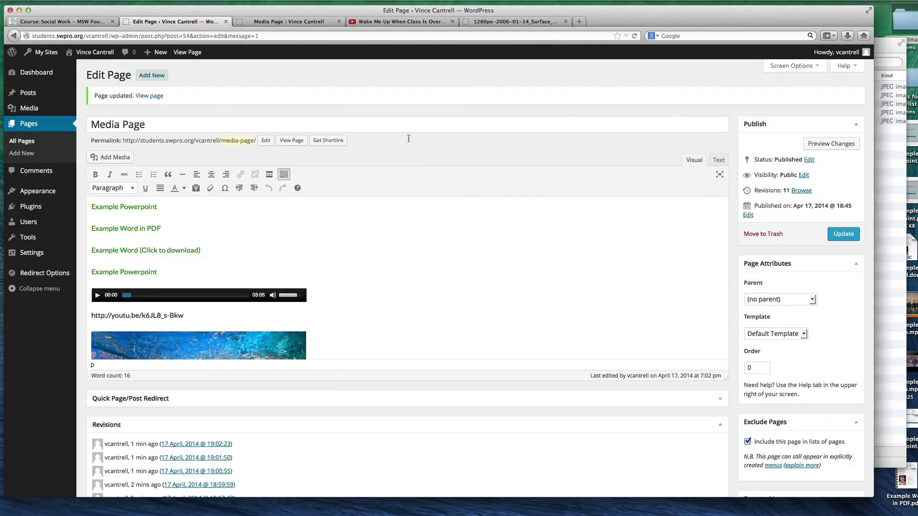
scroll(305, 280, down, 10)
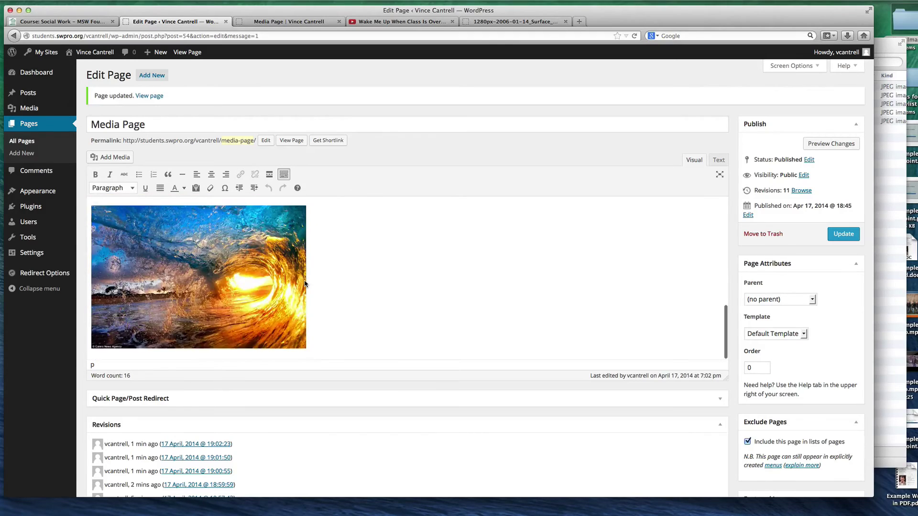
scroll(305, 283, up, 5)
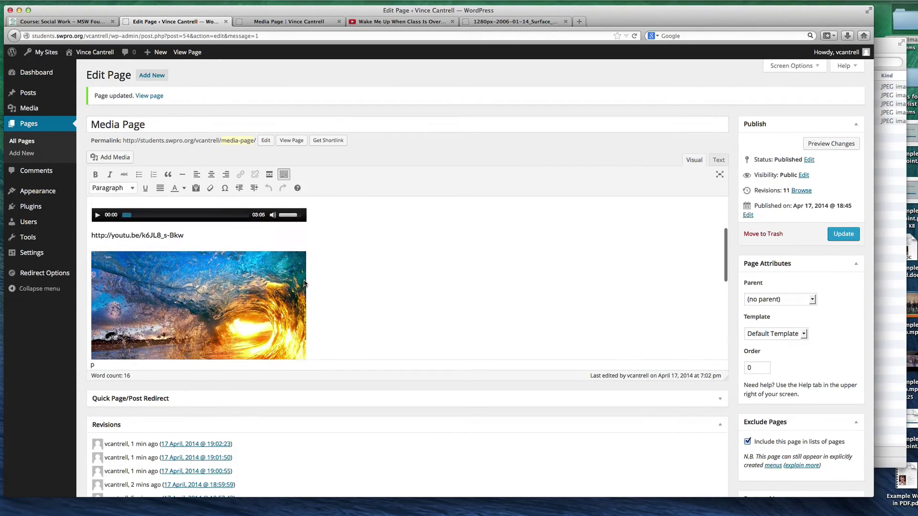
click(199, 295)
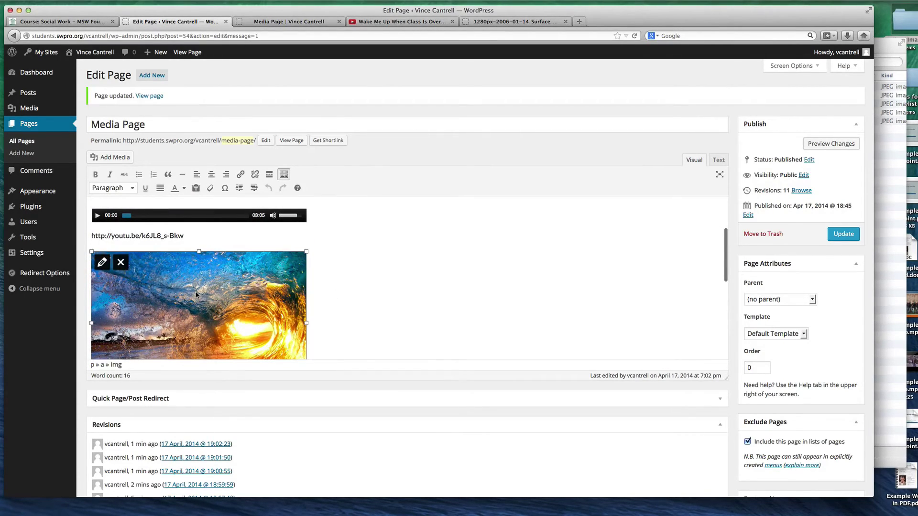
click(102, 262)
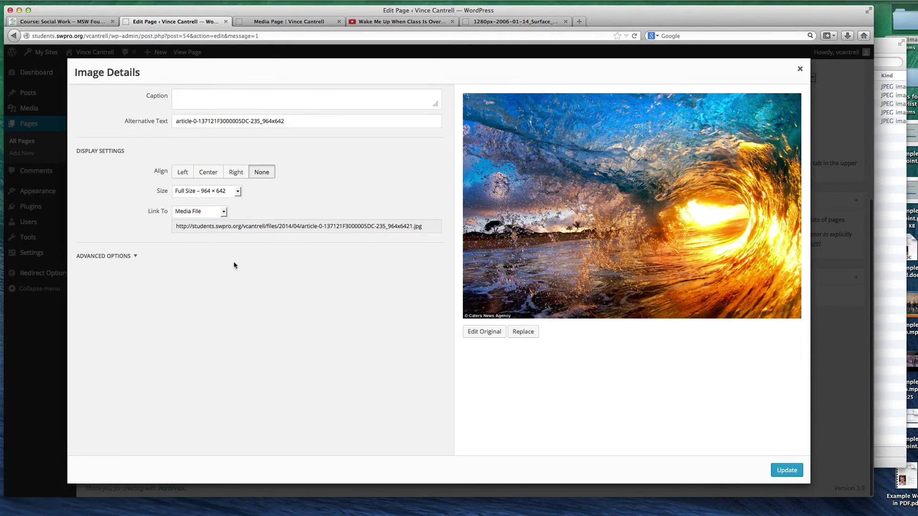
click(198, 212)
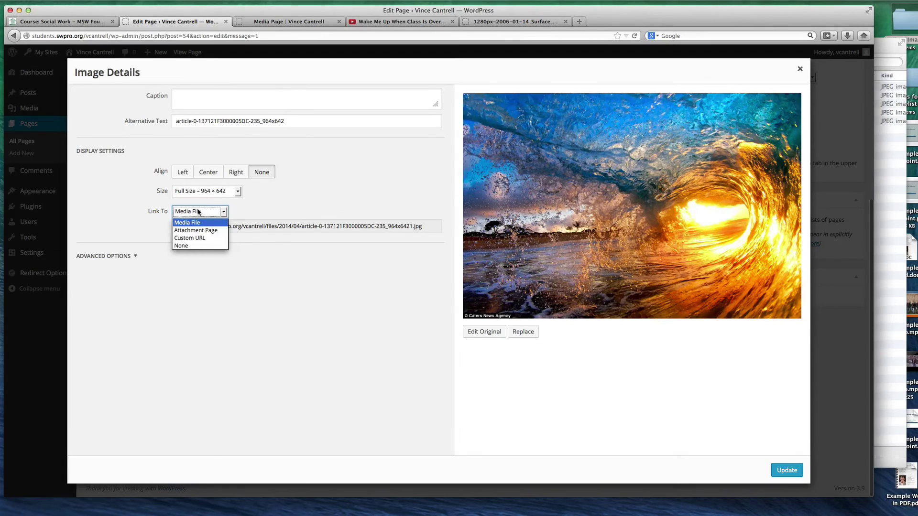
click(192, 246)
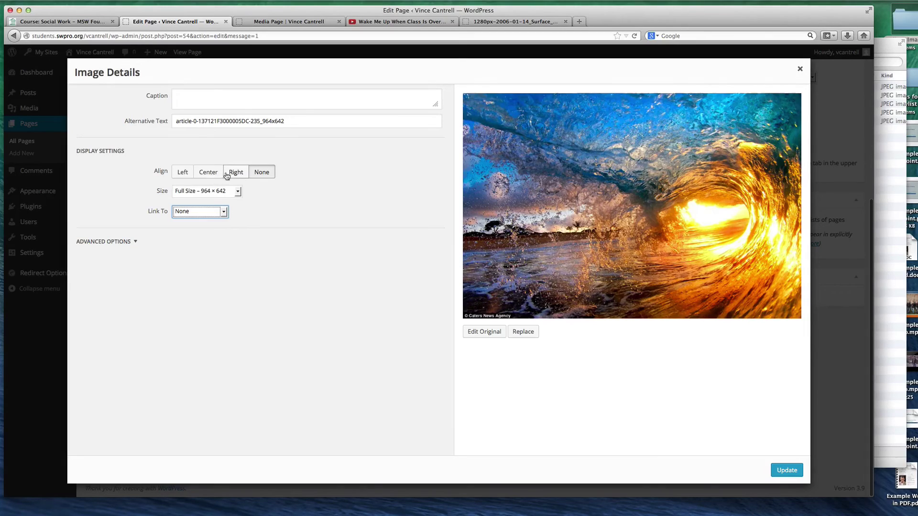
click(225, 192)
click(225, 210)
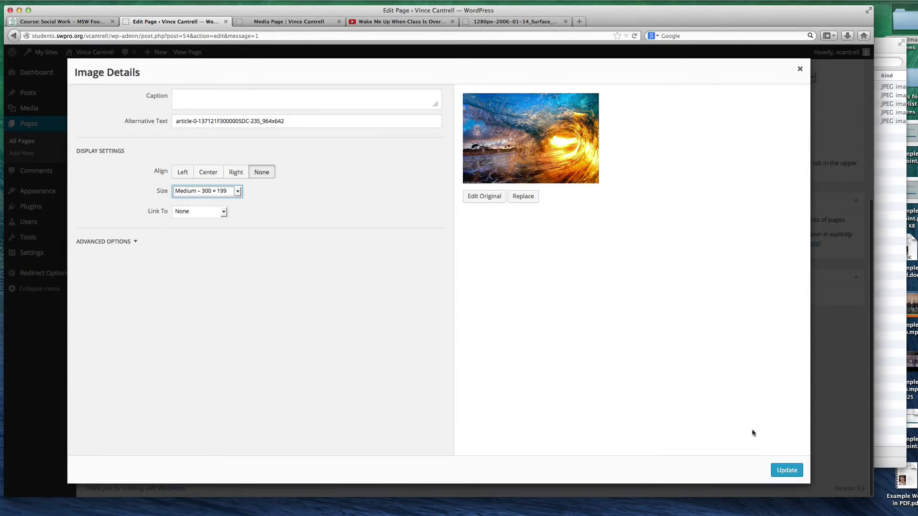
click(786, 470)
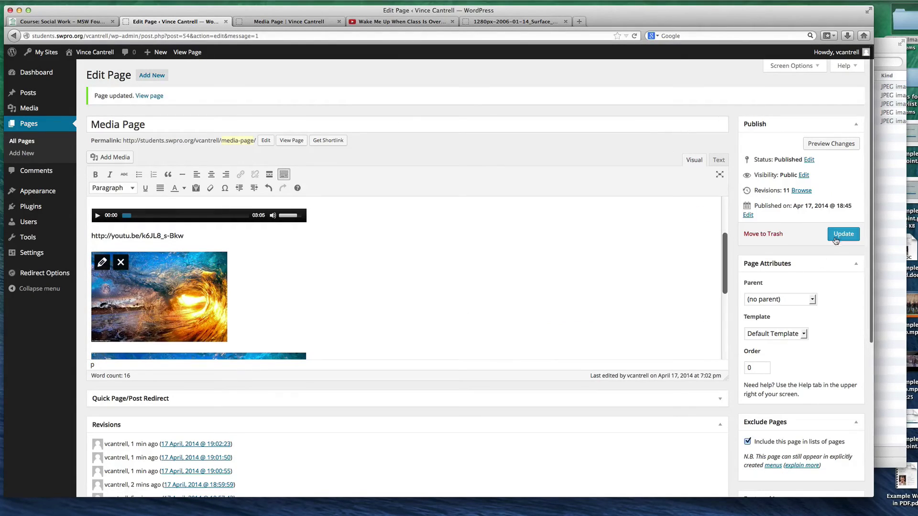
Update the page and check the resized wave photo on the published Media Page
click(843, 235)
click(262, 22)
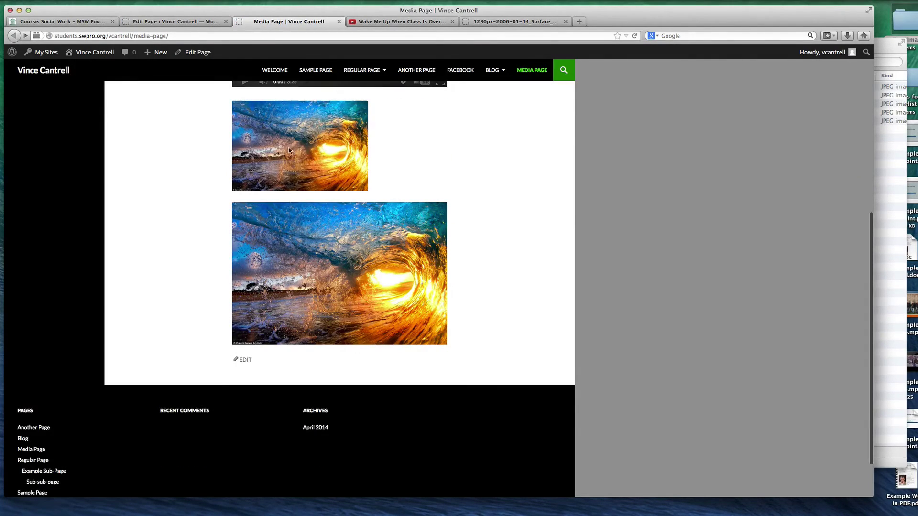
scroll(351, 222, up, 3)
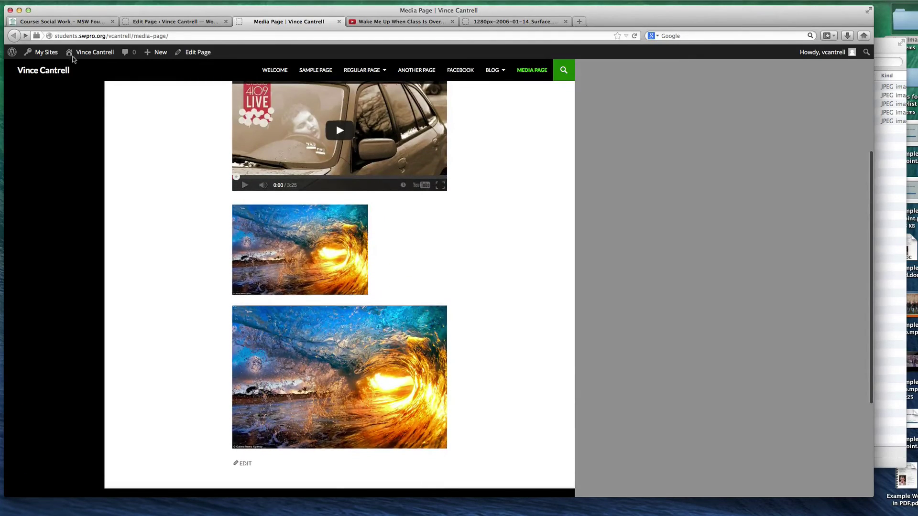
click(154, 21)
Add a new line below the wave image and start a new gallery from Add Media
scroll(347, 305, down, 5)
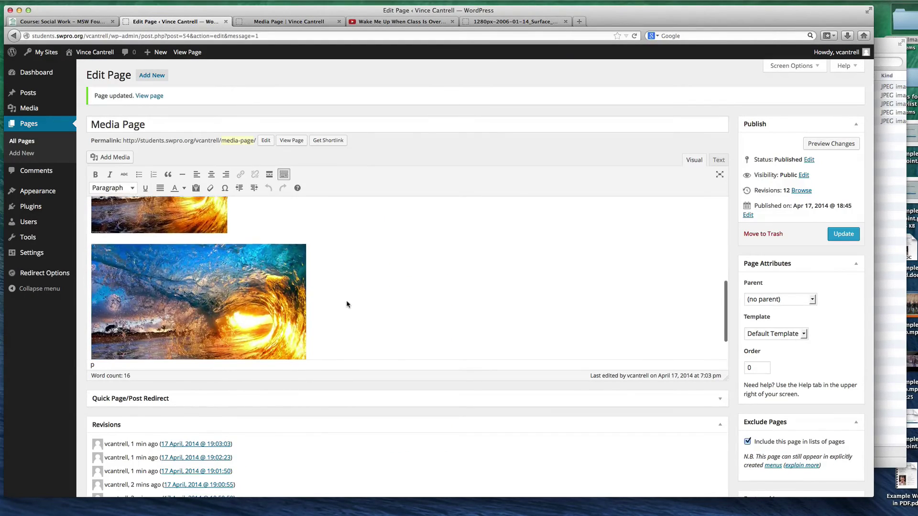
scroll(369, 297, down, 2)
key(Return)
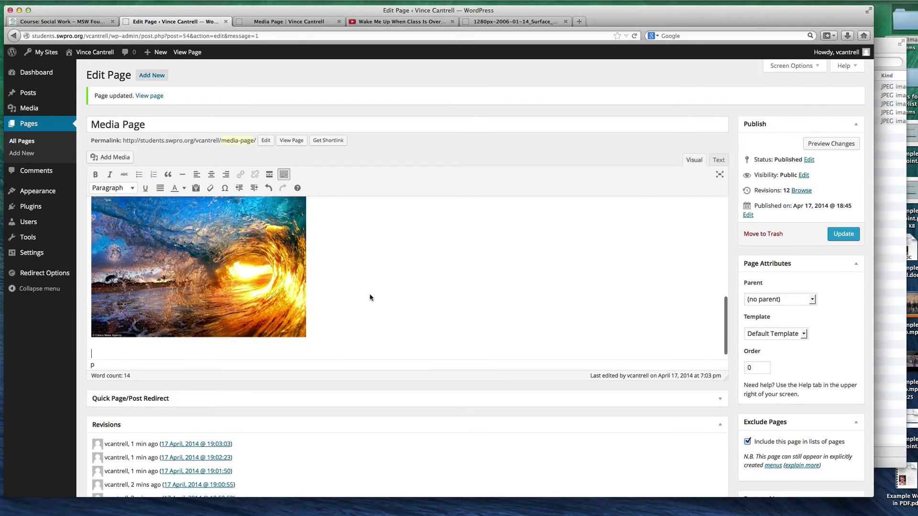
click(105, 157)
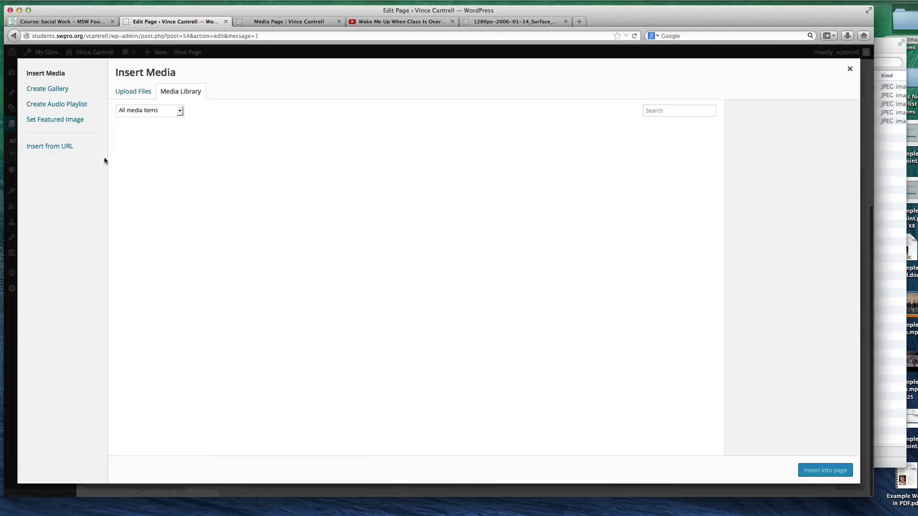
click(133, 93)
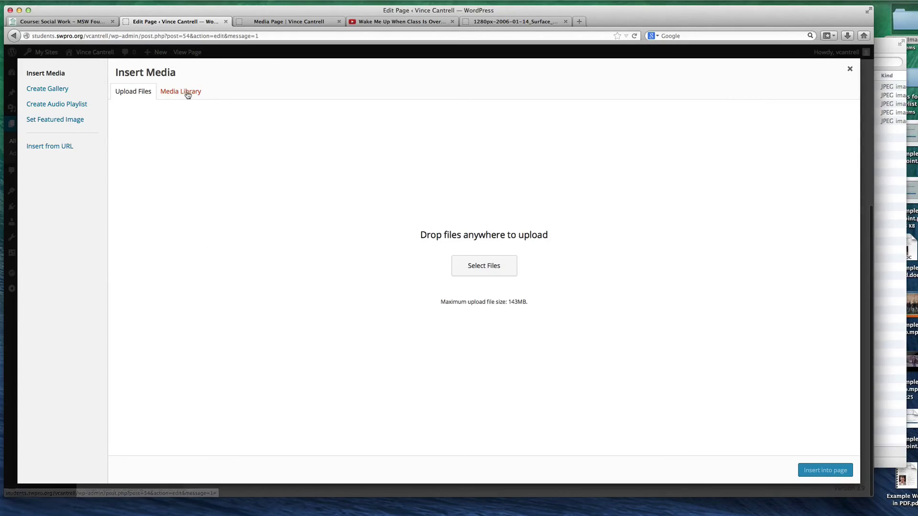
click(53, 90)
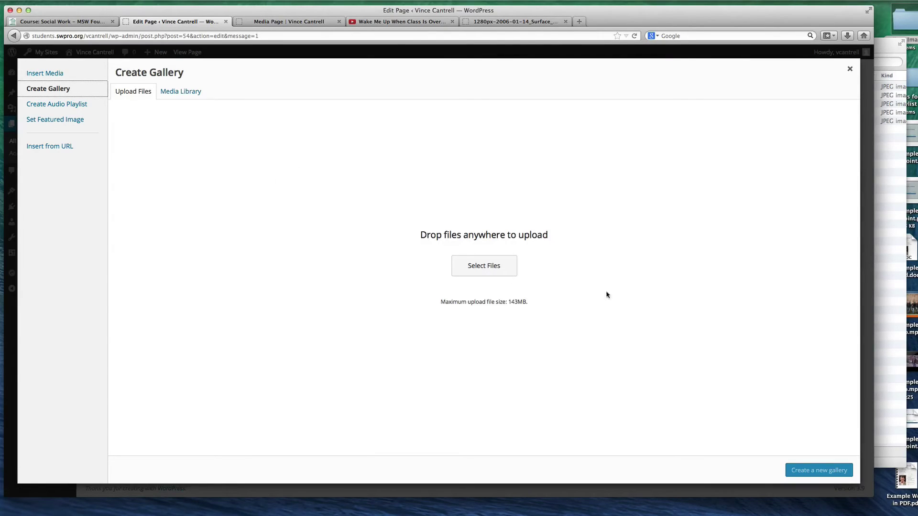
Upload all five images from the Gallery Images folder
click(482, 270)
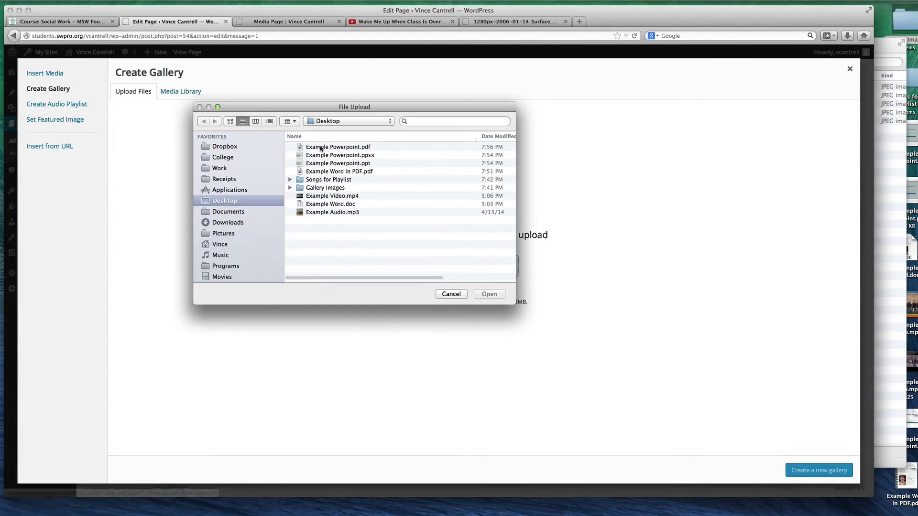
double_click(315, 188)
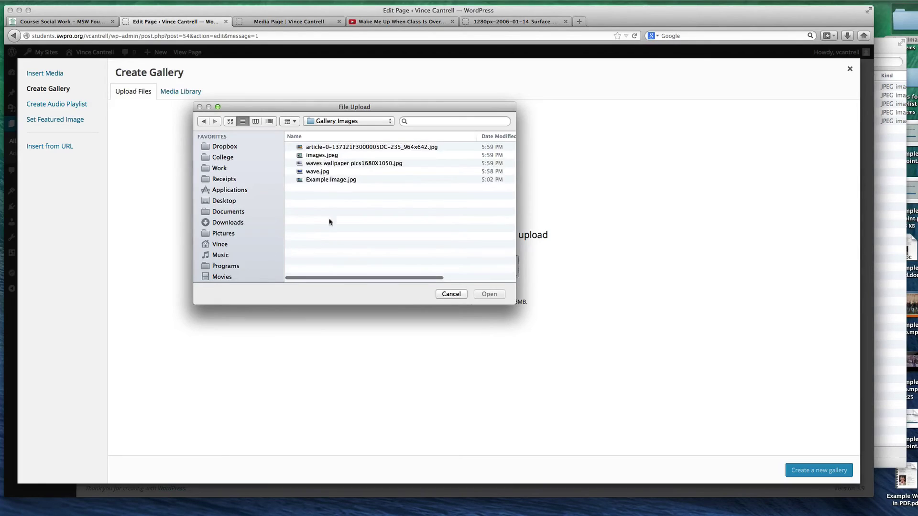
key(super+a)
click(338, 216)
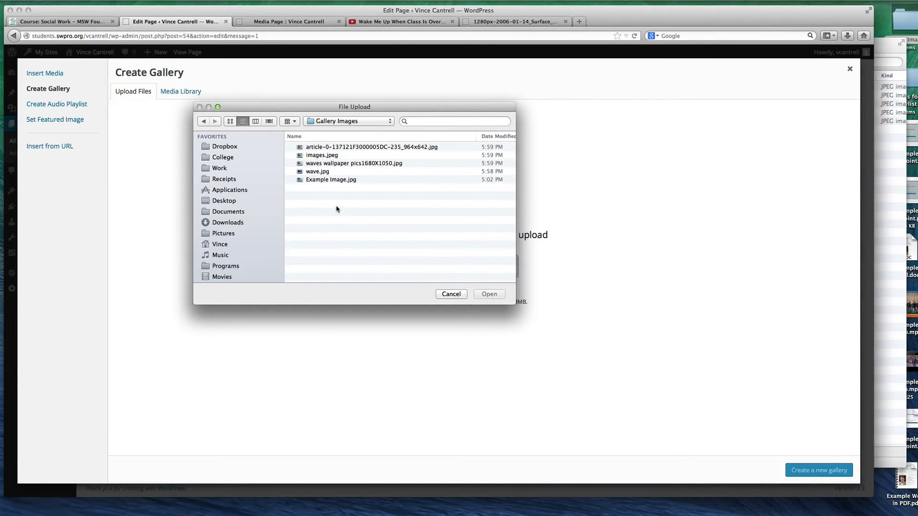
key(super+a)
click(336, 206)
key(super+a)
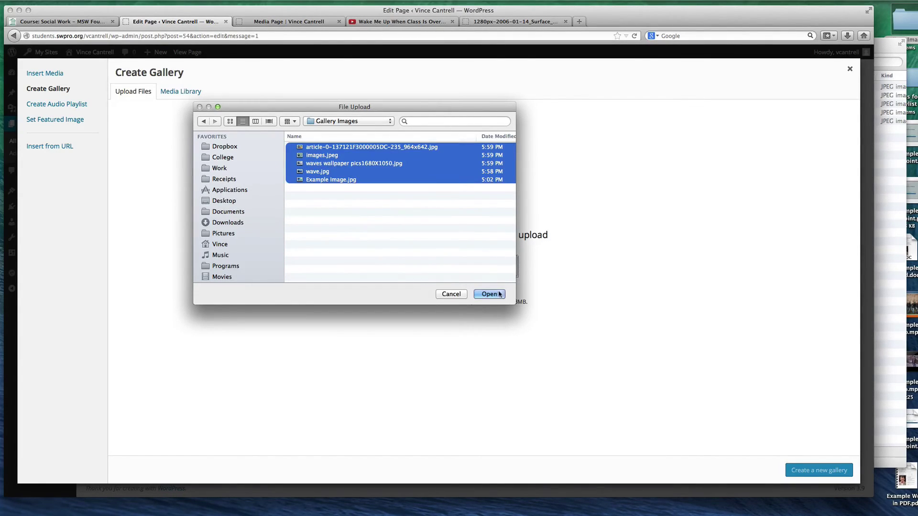
click(408, 250)
click(337, 180)
super+click(341, 163)
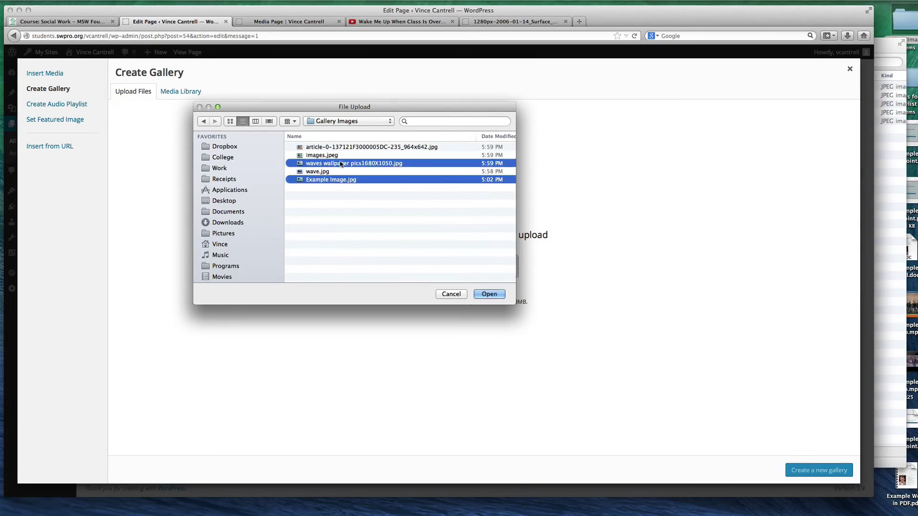
super+click(343, 147)
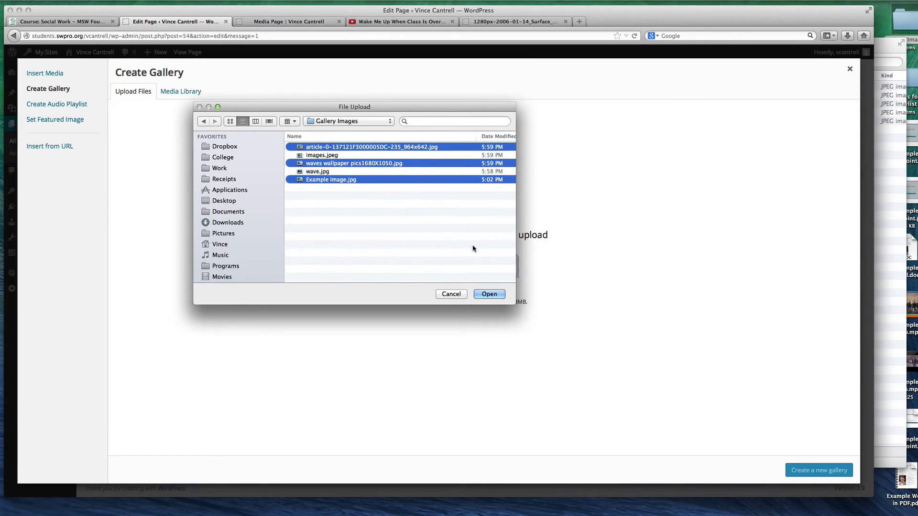
key(super+a)
click(482, 298)
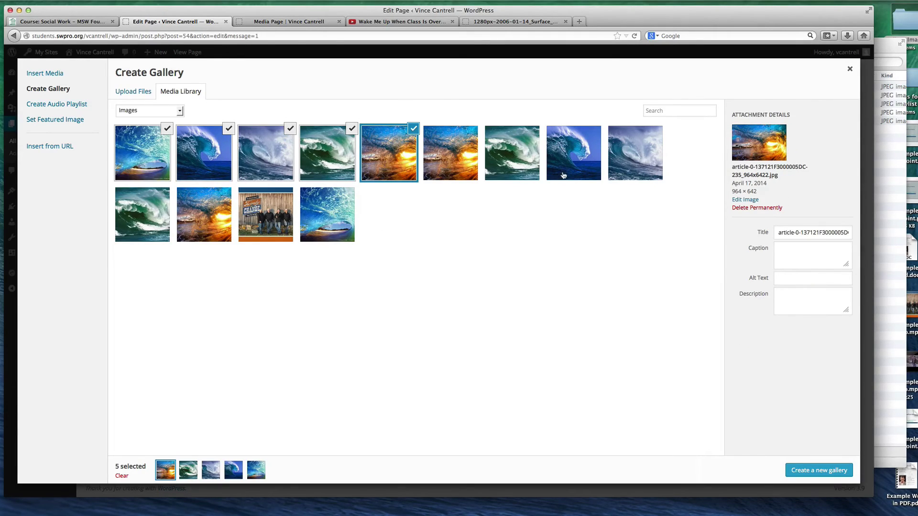
Tick wave.jpg, the waves wallpaper, three second-row waves and the band photo, reaching 11 images
click(591, 158)
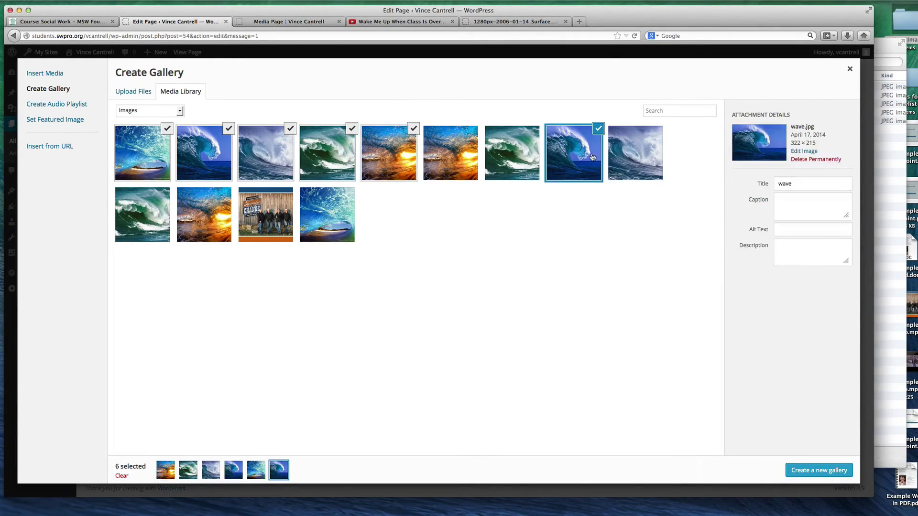
click(634, 156)
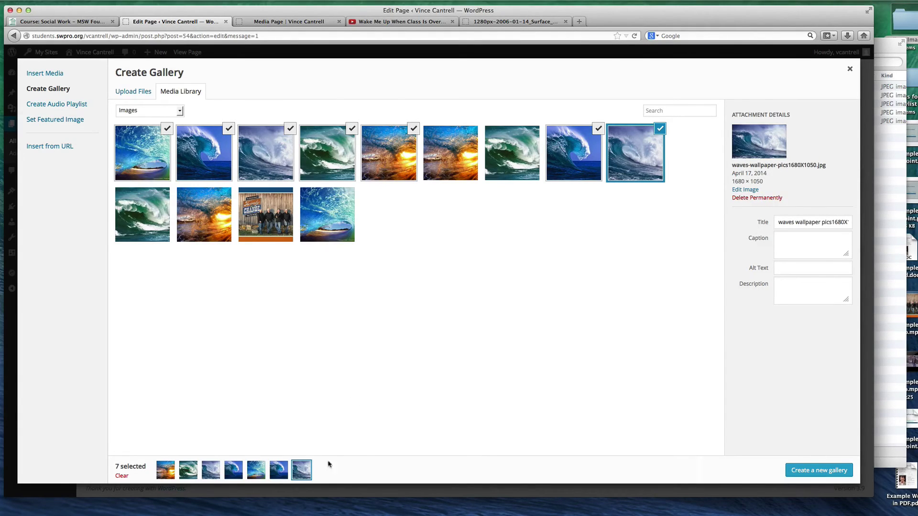
click(337, 234)
click(188, 226)
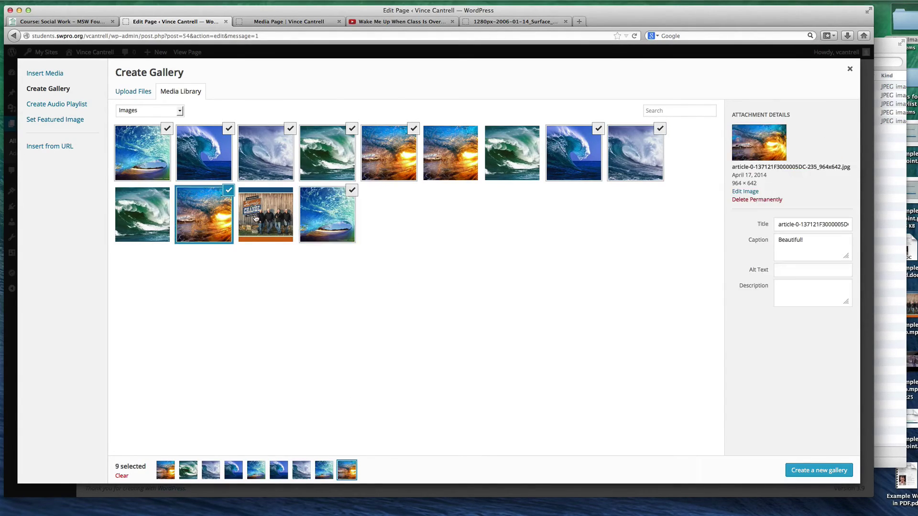
click(255, 219)
click(139, 235)
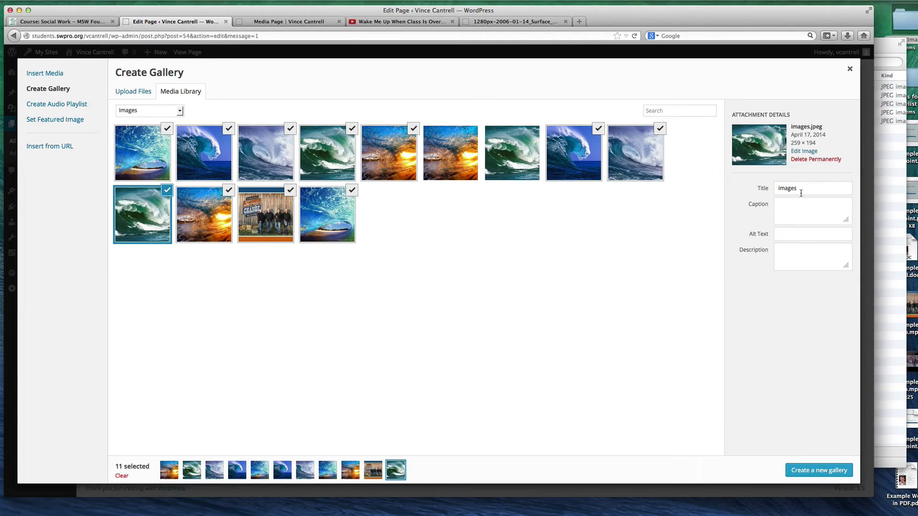
Create the gallery and caption the fourth image 'Hello' and the second 'This is awesome.'
click(810, 473)
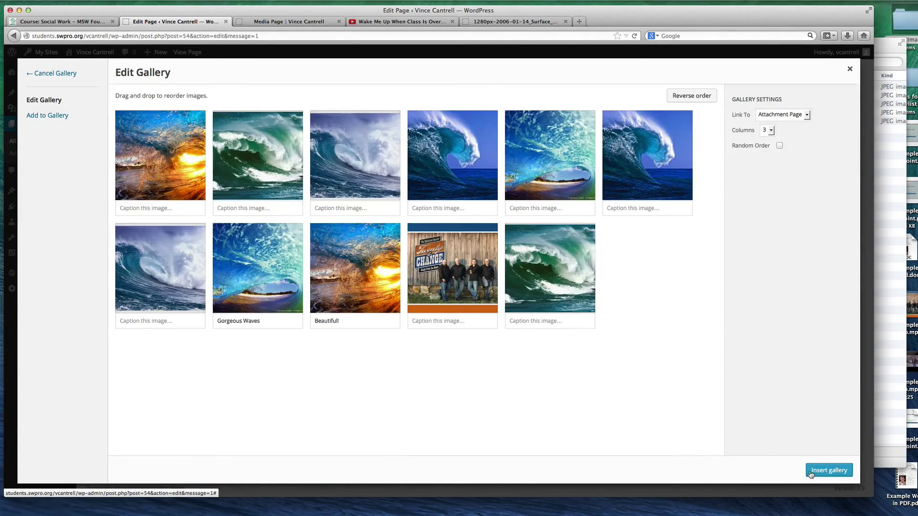
click(461, 208)
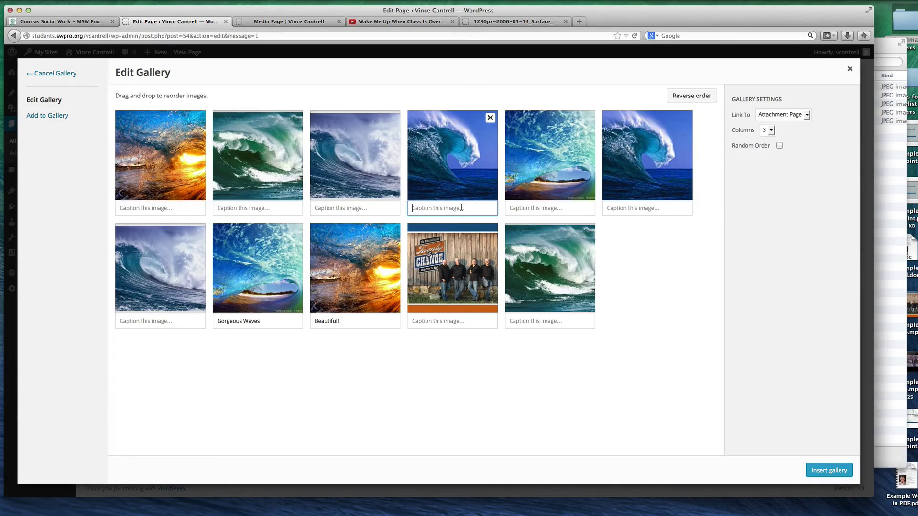
text(Hello)
click(268, 204)
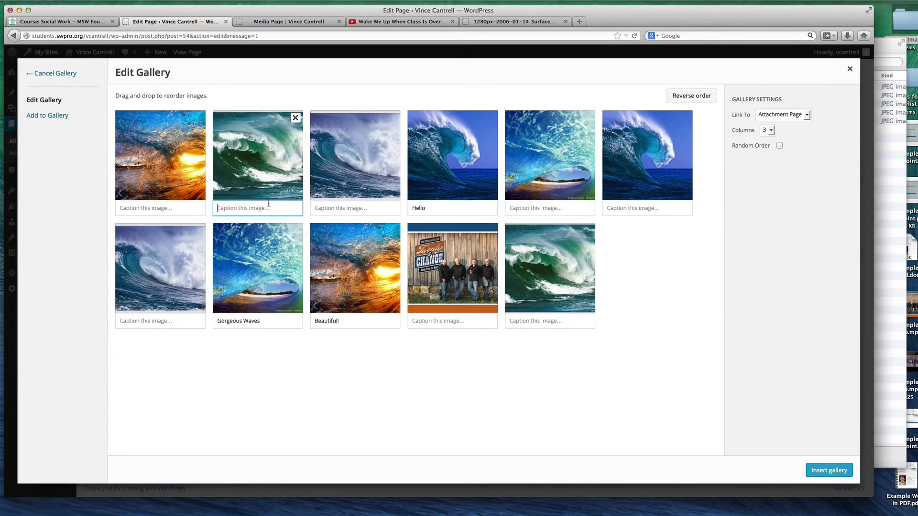
text(This is awesome.)
Keep links to attachment pages and 3 columns, then insert the gallery into the page
click(795, 116)
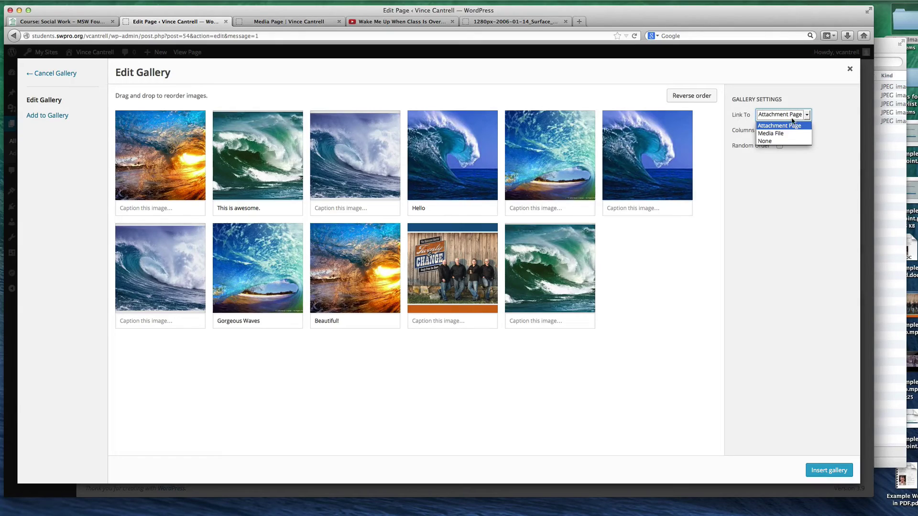
click(782, 128)
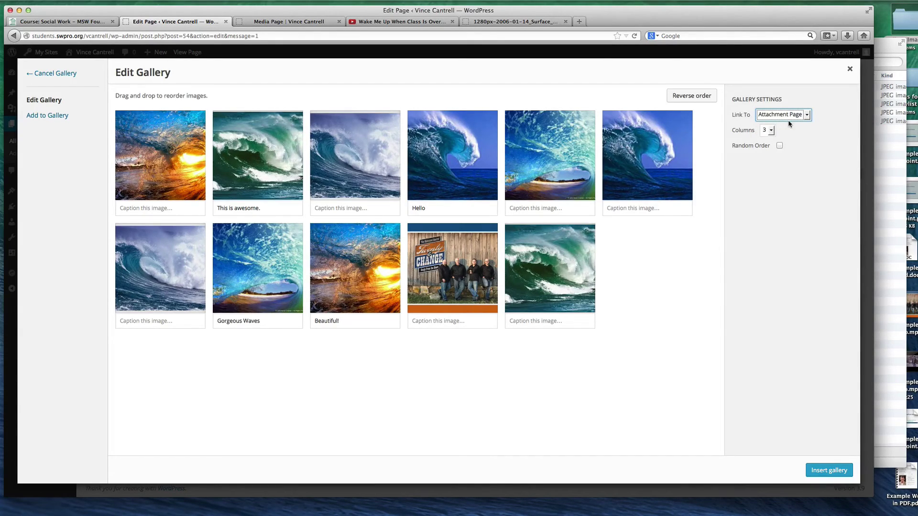
click(771, 131)
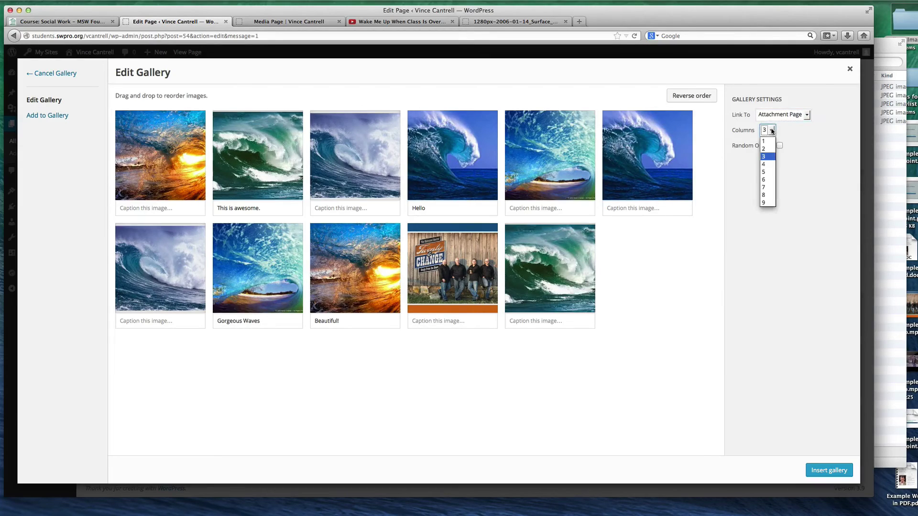
click(807, 136)
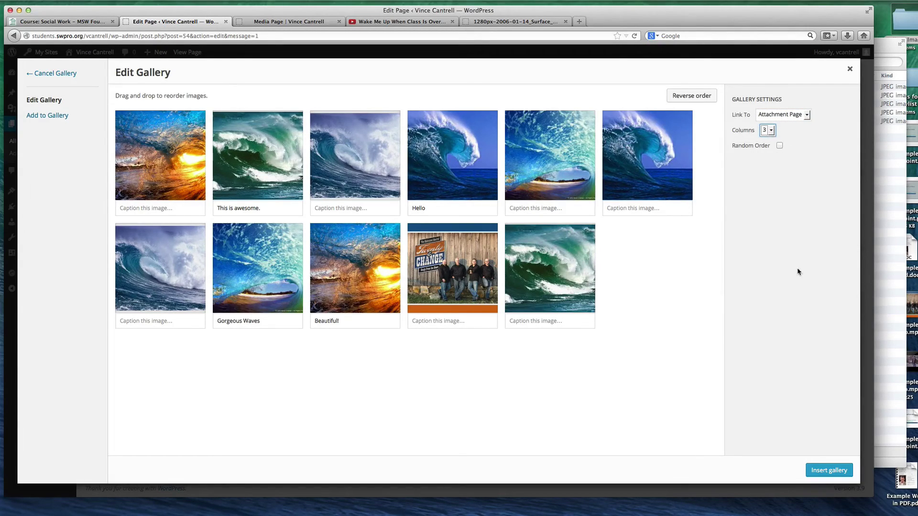
click(827, 469)
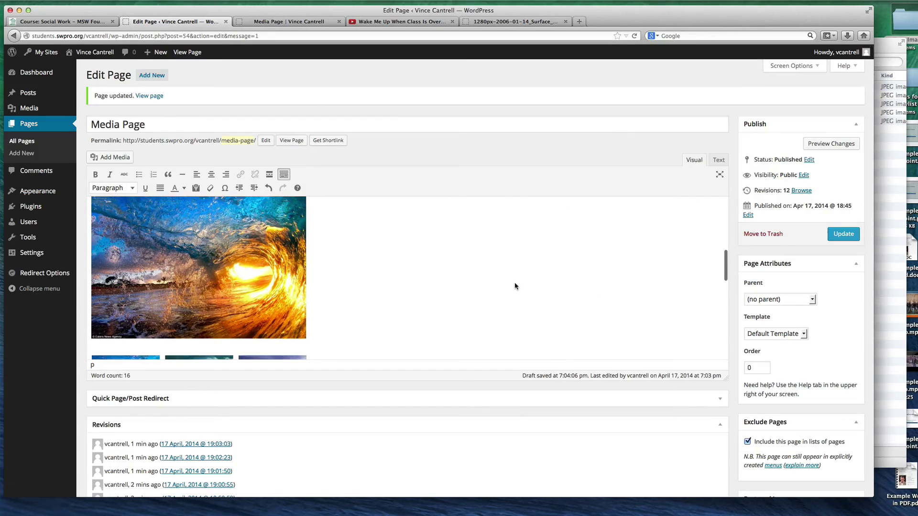
Update the page and scroll to the new 11-image wave gallery on the published Media Page
scroll(512, 283, down, 3)
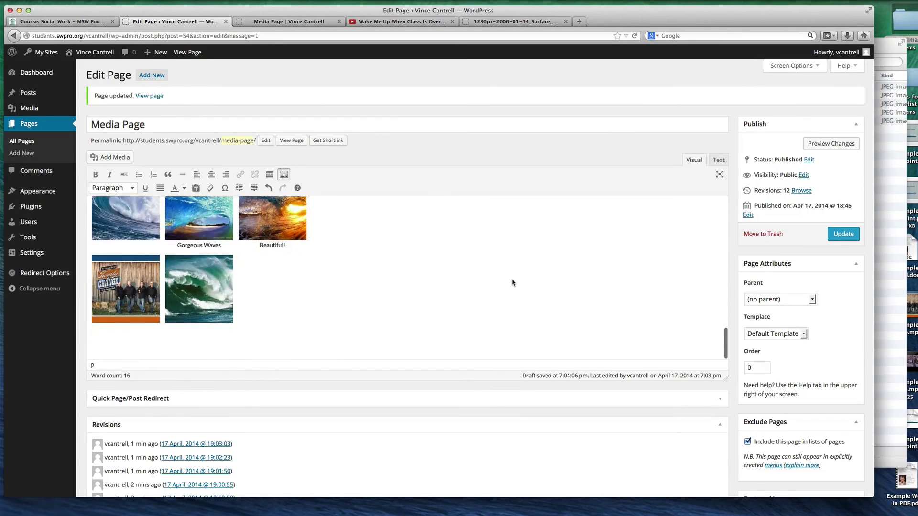
click(843, 234)
click(289, 21)
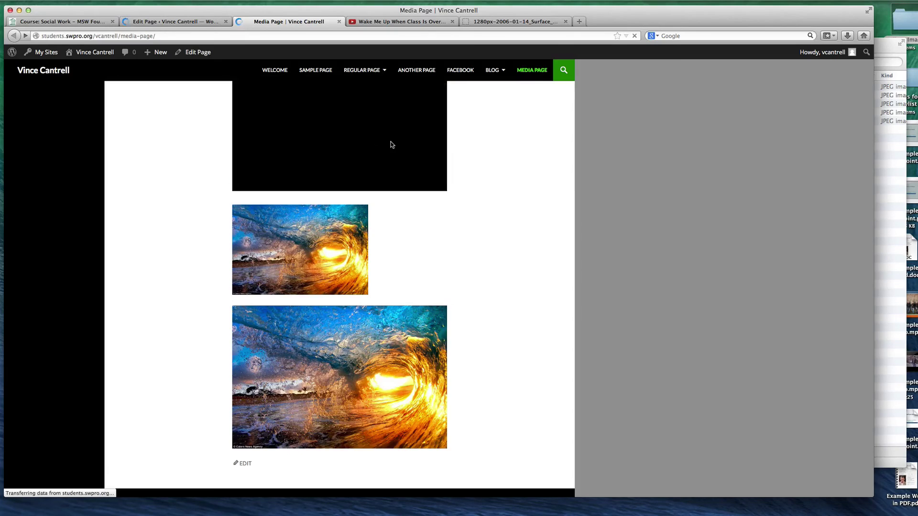
scroll(391, 144, down, 6)
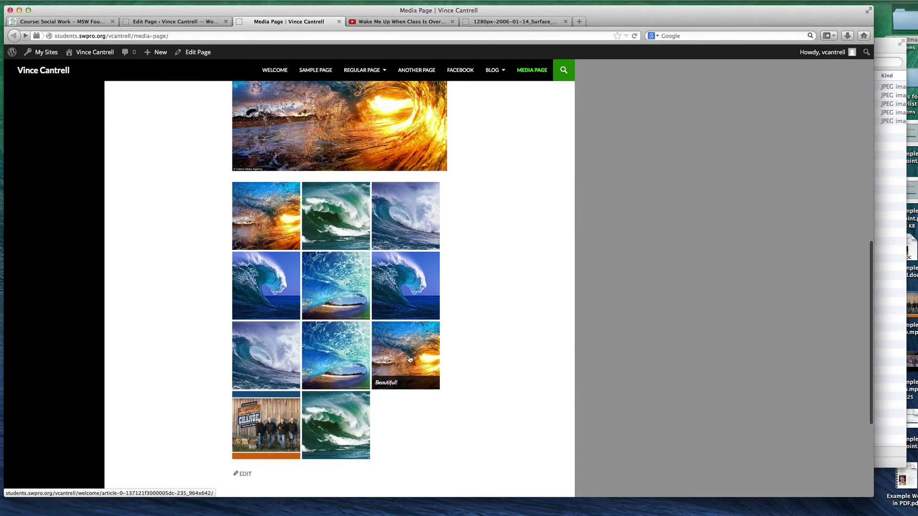
click(318, 353)
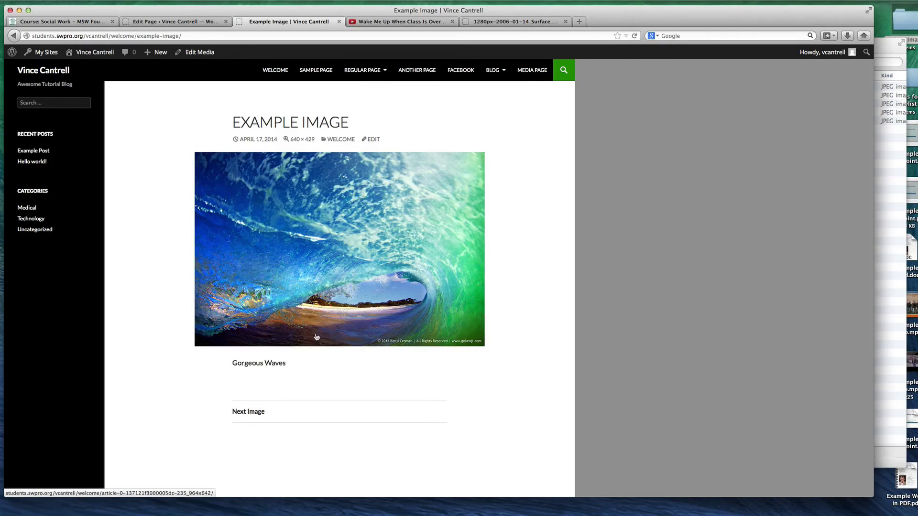
scroll(309, 326, down, 5)
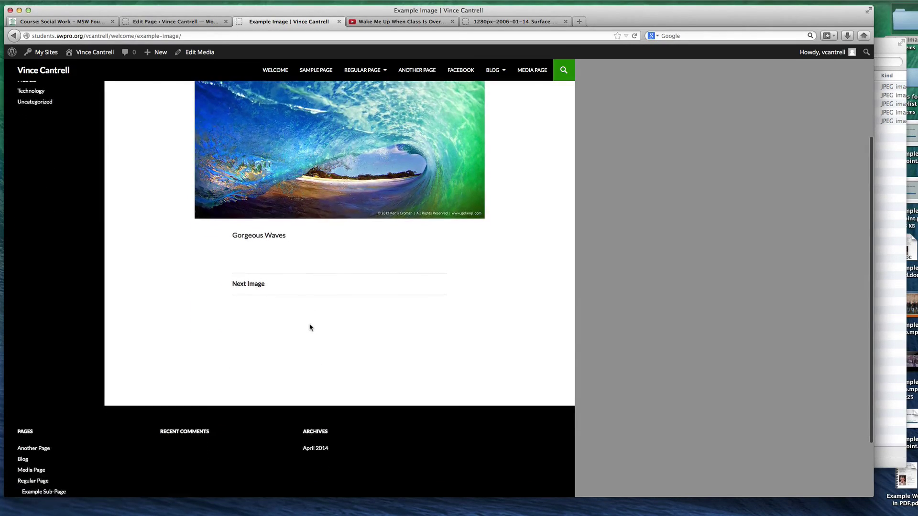
scroll(309, 326, up, 5)
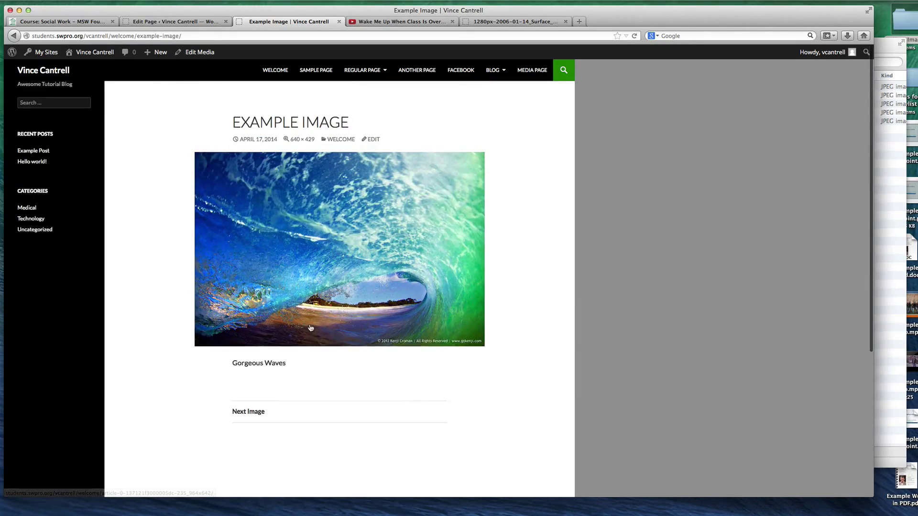
click(260, 413)
scroll(281, 426, down, 4)
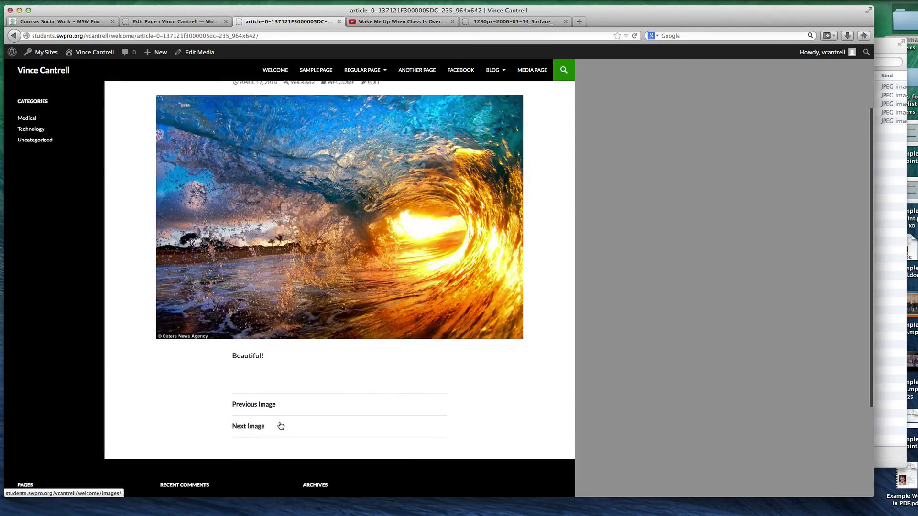
click(256, 404)
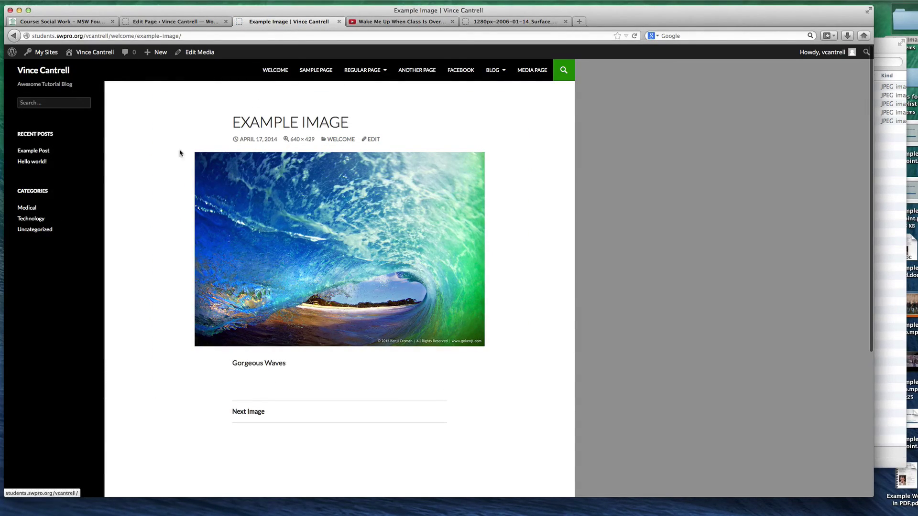
key(super+Left)
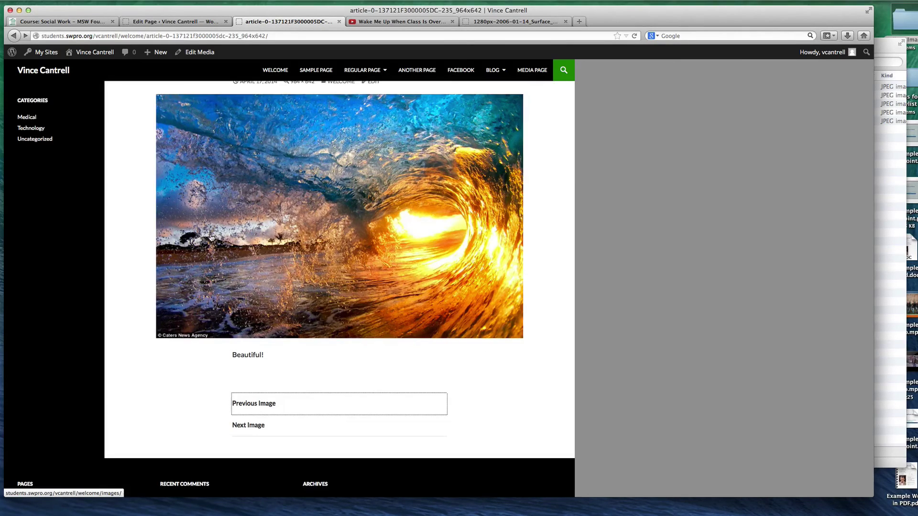
key(super+Left)
key(super+Left)
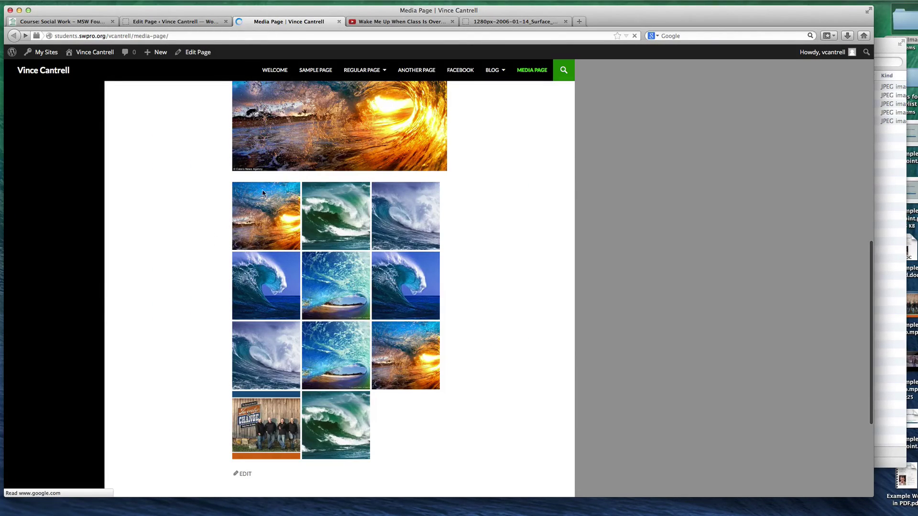
Start a Create Audio Playlist upload and select all three mp3s in Desktop > Songs for Playlist
click(191, 23)
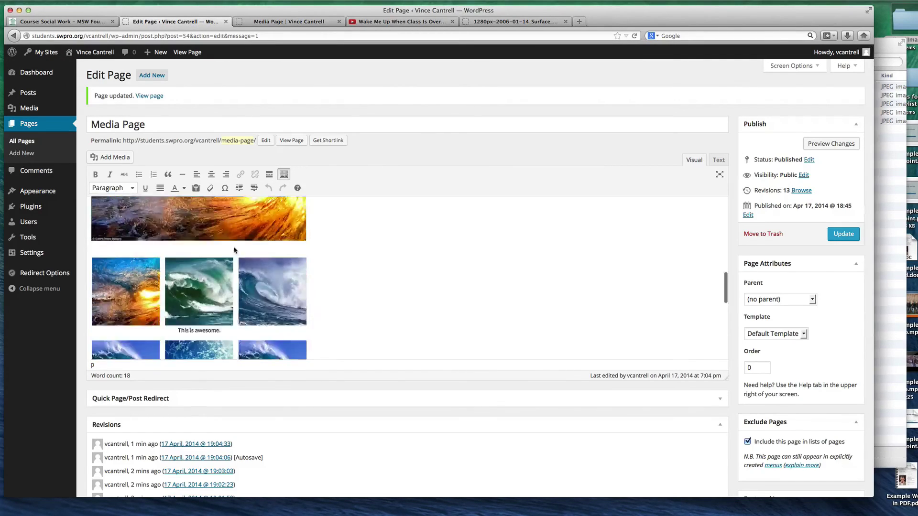
scroll(239, 249, down, 5)
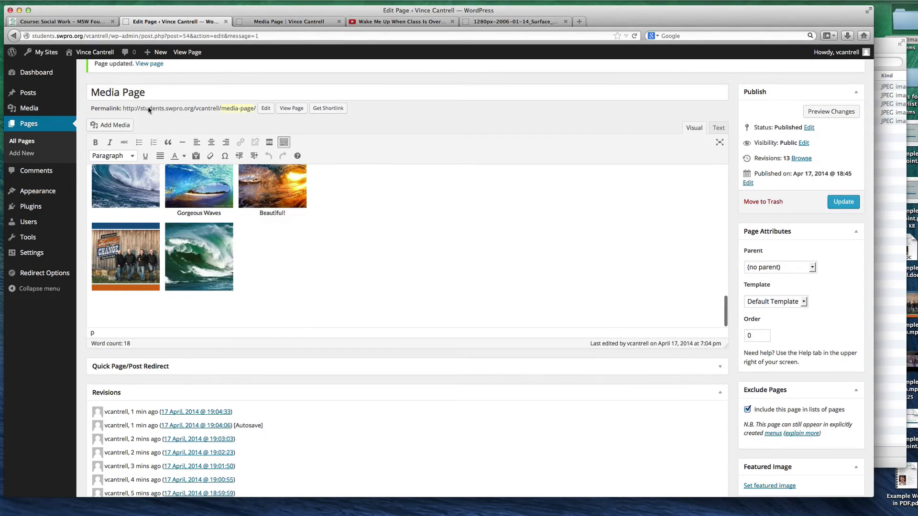
click(111, 125)
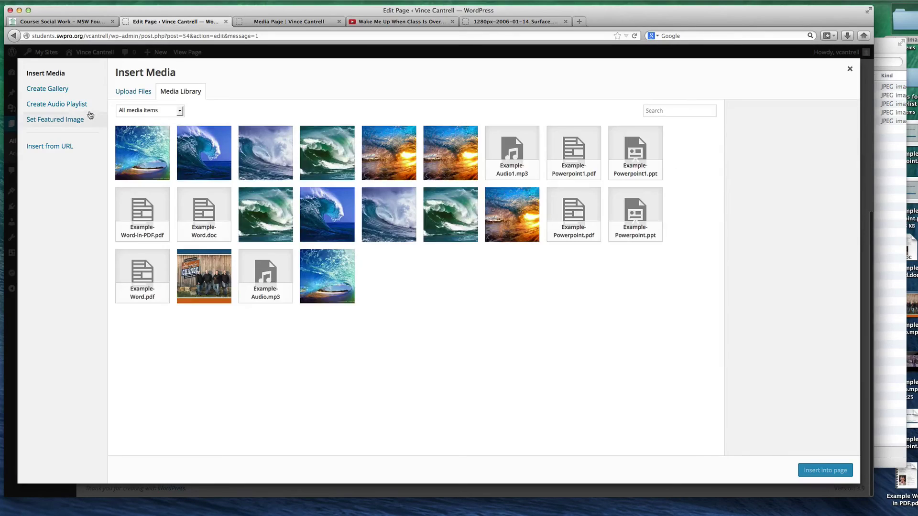
click(61, 104)
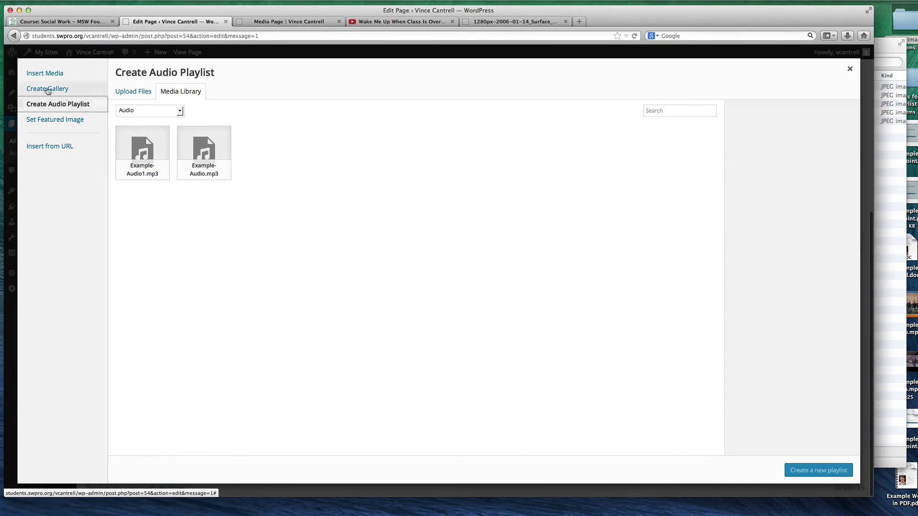
click(137, 94)
click(469, 263)
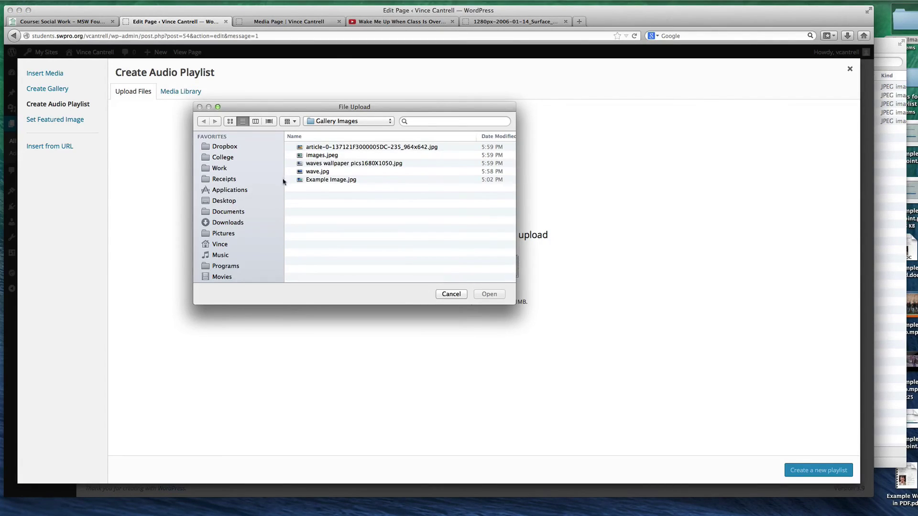
click(242, 202)
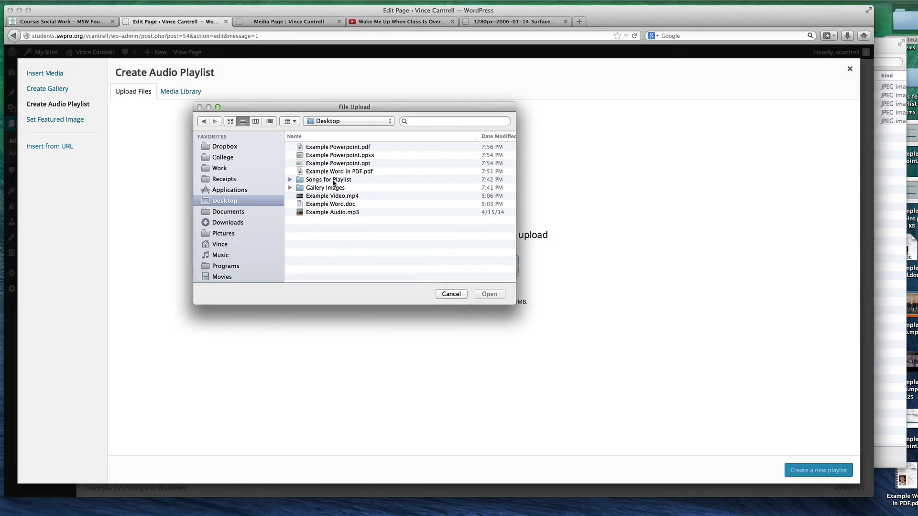
double_click(333, 181)
key(super+a)
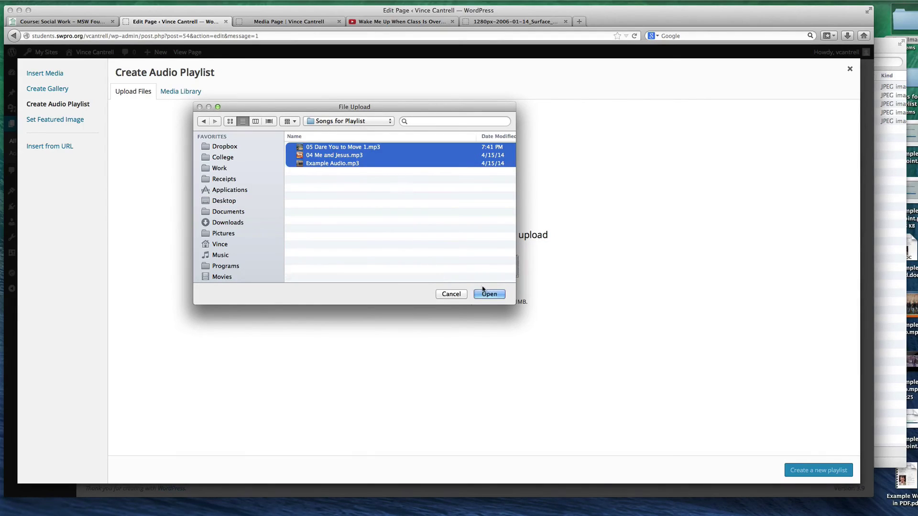
Upload Dare You to Move, Me and Jesus and Oh Draw Me Lord and insert them as a playlist
click(485, 292)
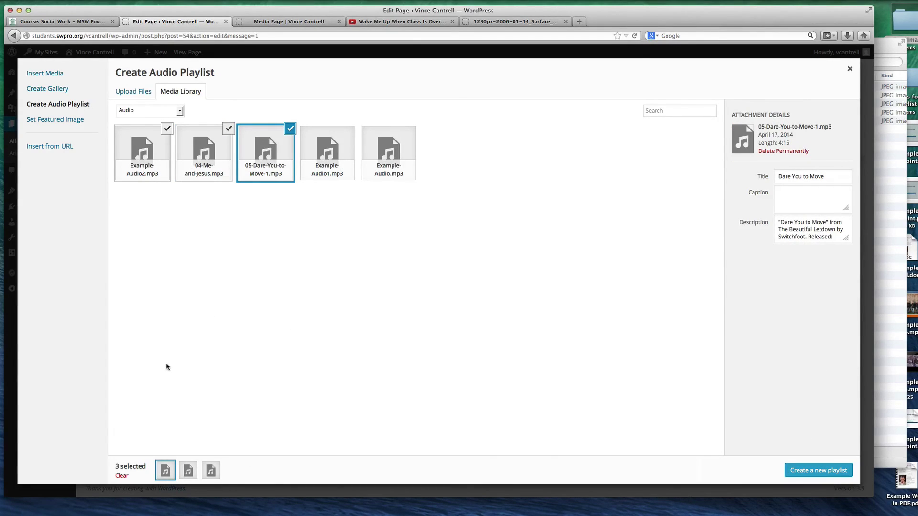
click(802, 471)
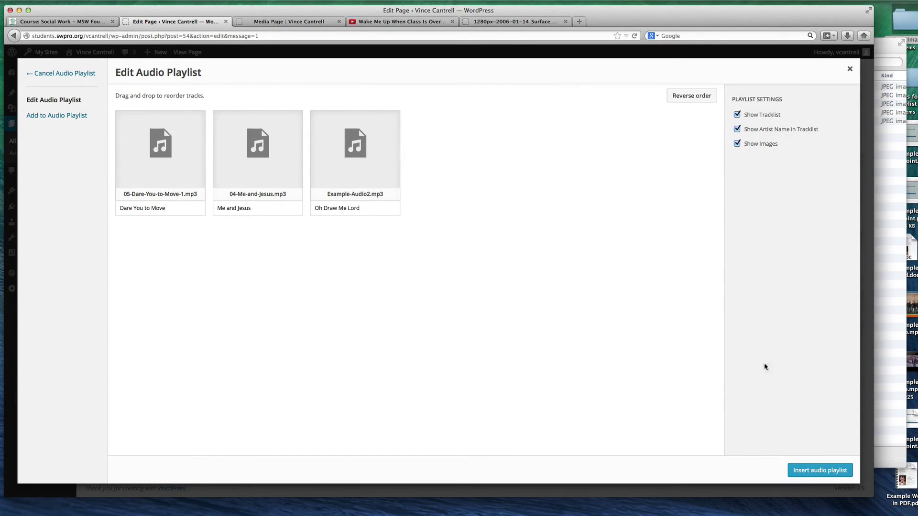
click(818, 470)
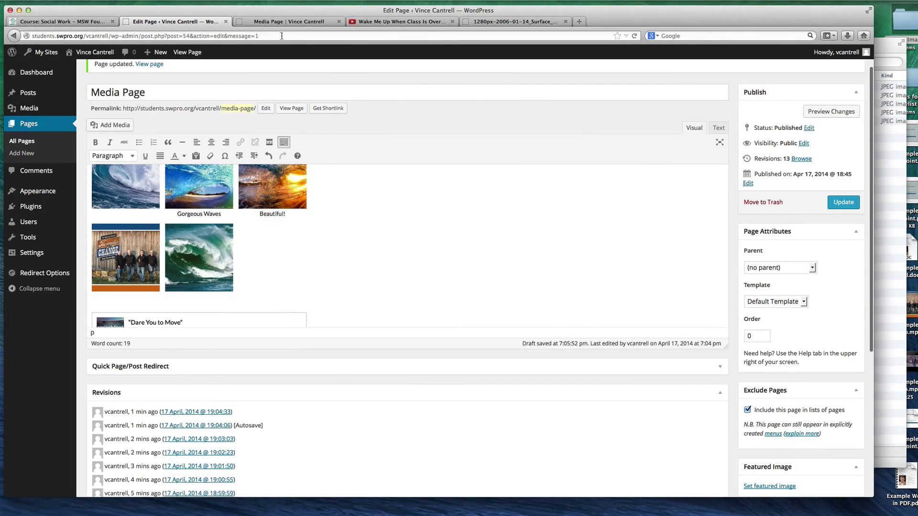
Update the Media Page and reload the live page to show the playlist
click(843, 202)
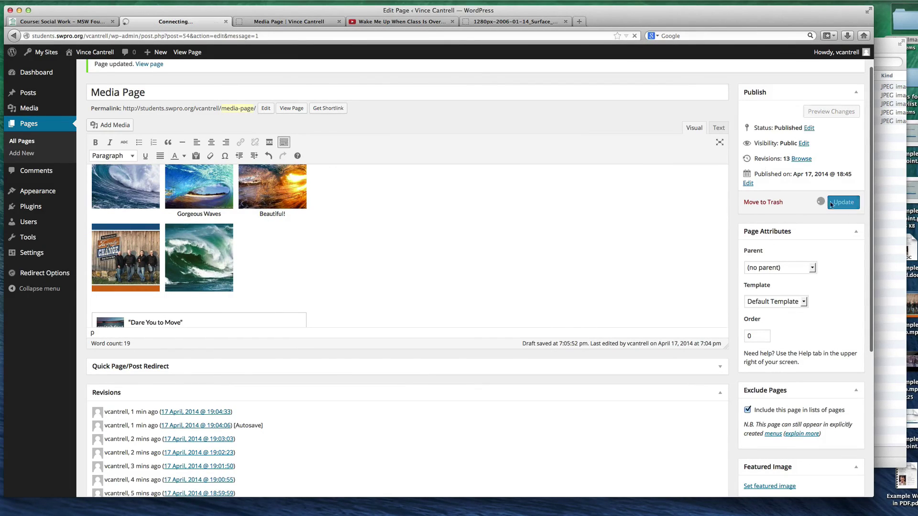
click(288, 22)
key(super+r)
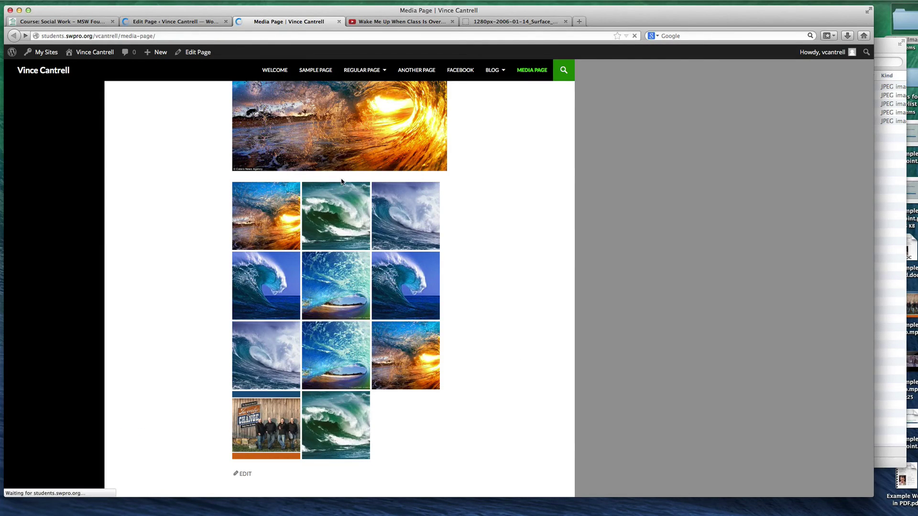
scroll(323, 221, down, 5)
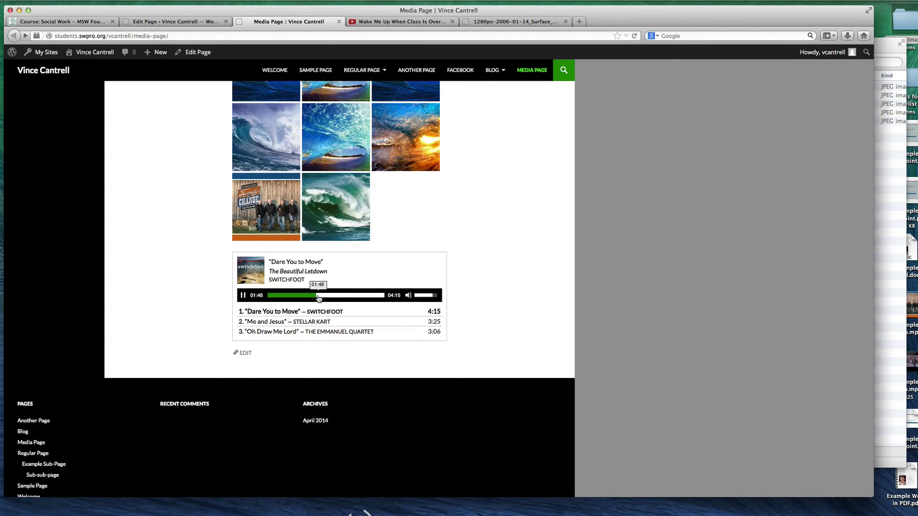
Test the playlist: seek in Dare You to Move, play Me and Jesus and Oh Draw Me Lord, then pause
click(279, 296)
scroll(278, 314, down, 1)
click(298, 319)
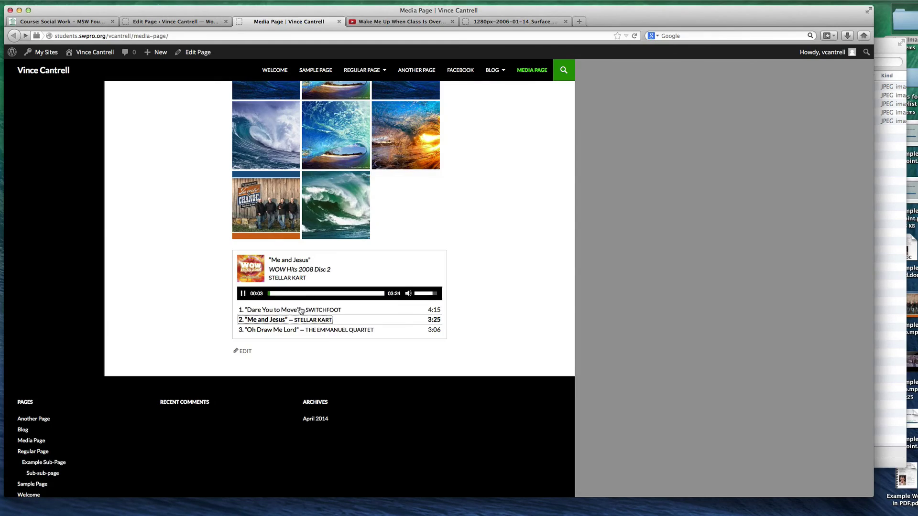
click(280, 329)
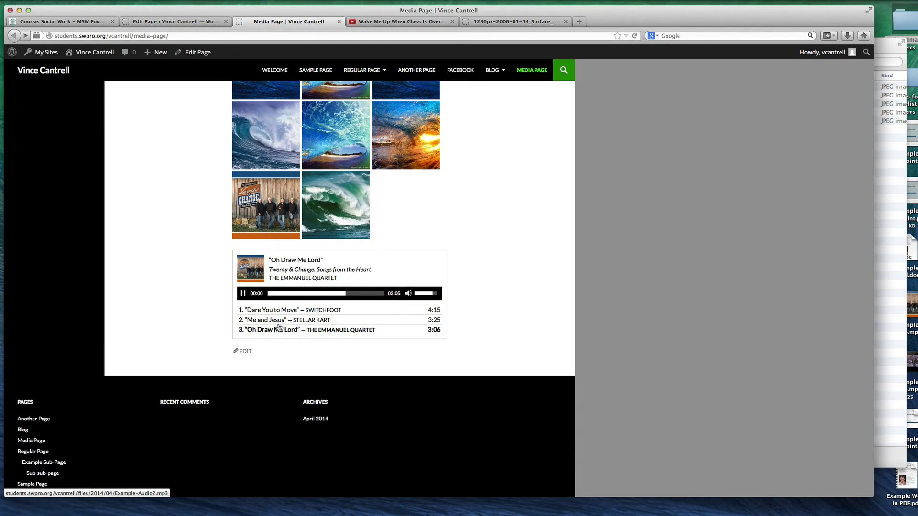
click(296, 294)
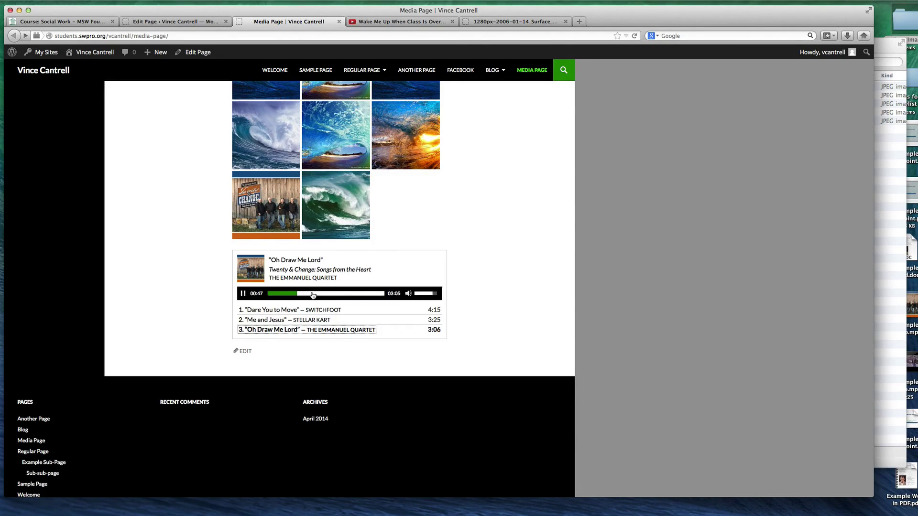
click(339, 293)
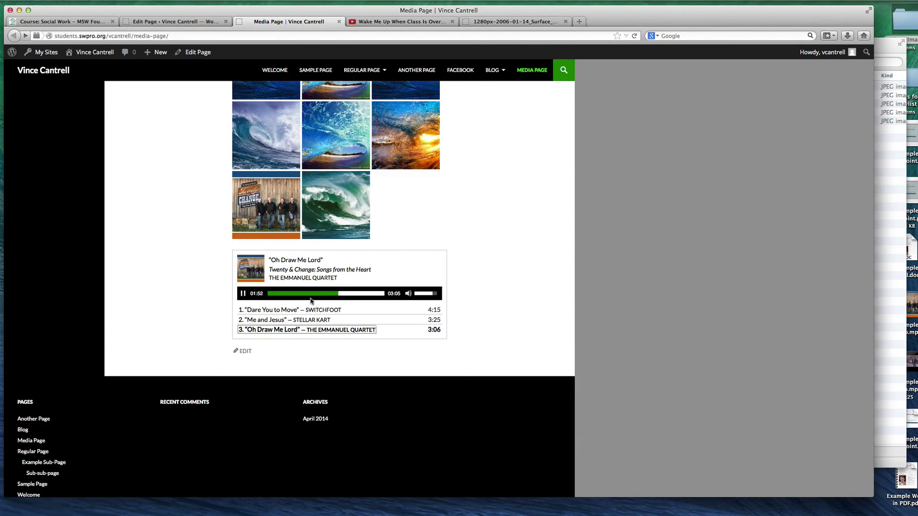
click(243, 294)
scroll(342, 313, up, 10)
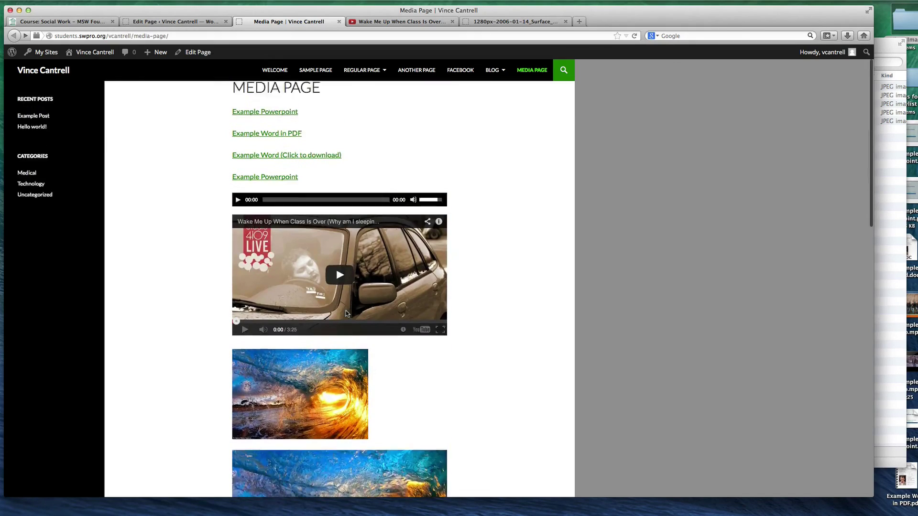
scroll(347, 314, up, 2)
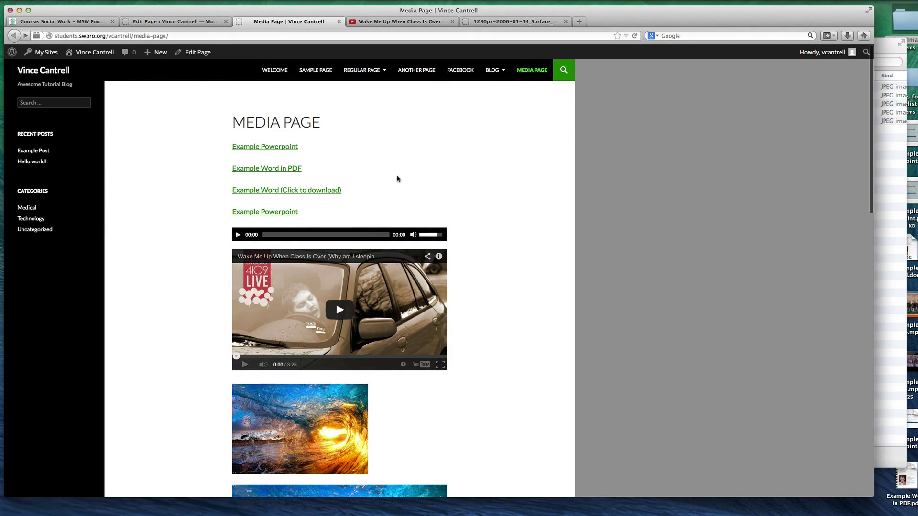